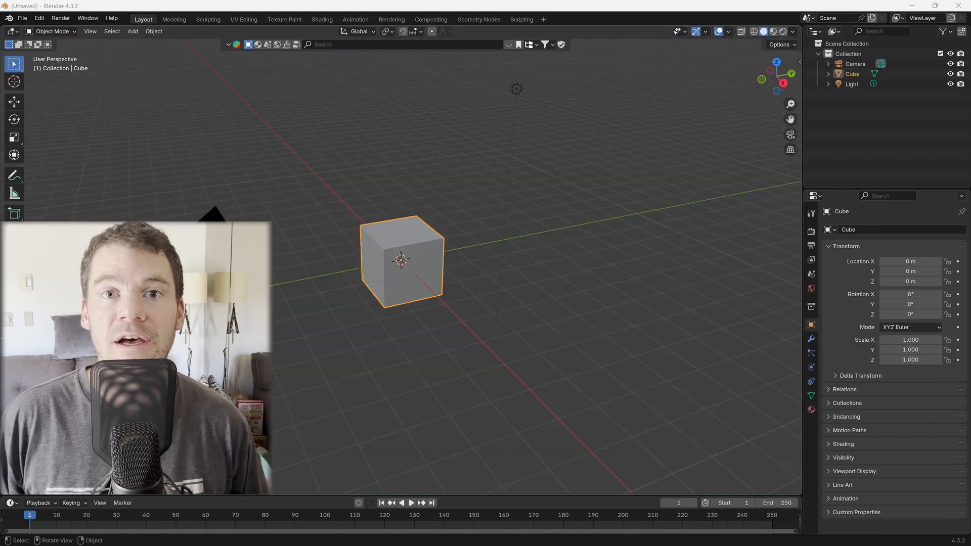
# Delete the default cube and add a mesh circle in its place.
pyautogui.press('x')
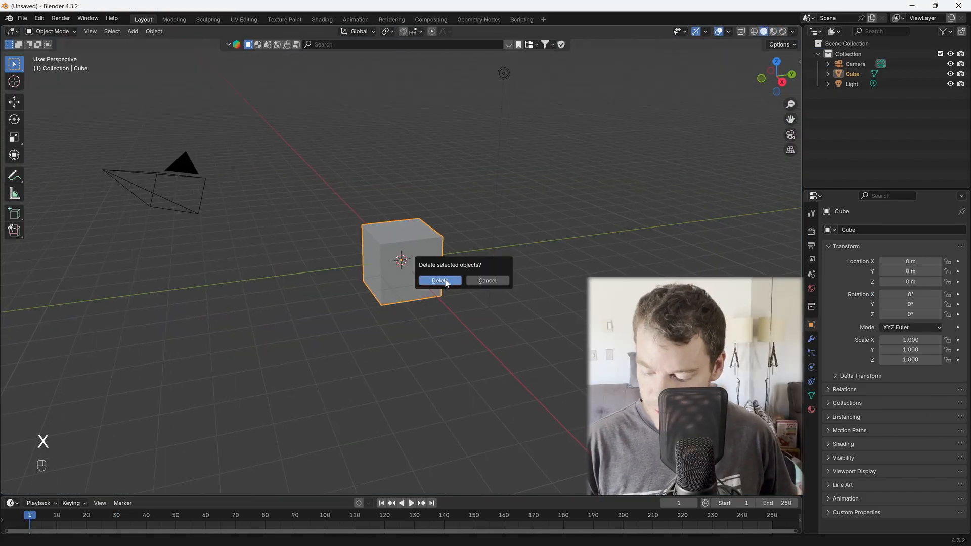
pyautogui.click(450, 281)
pyautogui.moveTo(449, 305); pyautogui.dragTo(466, 275, button='middle')
pyautogui.hotkey('shift', 'a')
pyautogui.moveTo(462, 281)
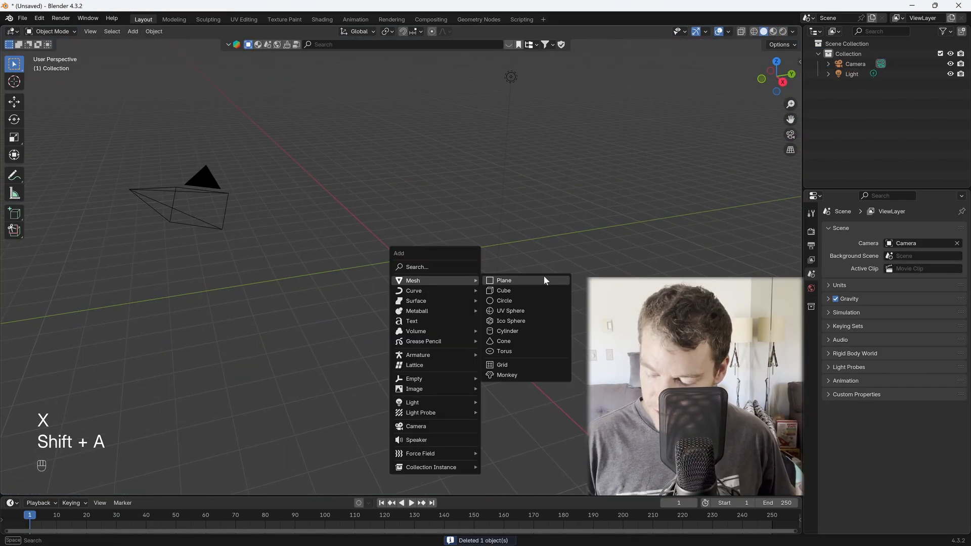
pyautogui.click(521, 301)
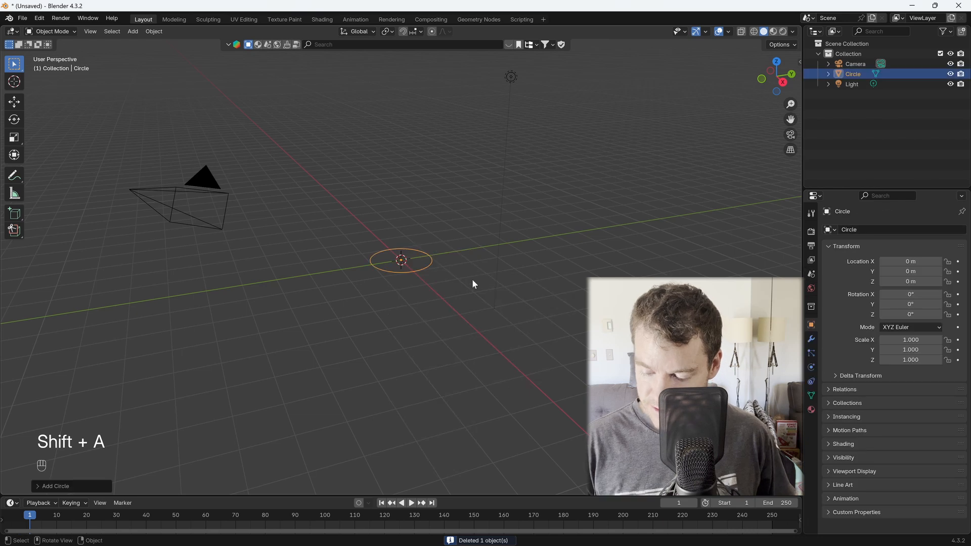
# Rotate the circle 90 degrees about the X axis and view it from the front.
pyautogui.moveTo(472, 282); pyautogui.dragTo(455, 288, button='middle')
pyautogui.press('r')
pyautogui.press('x')
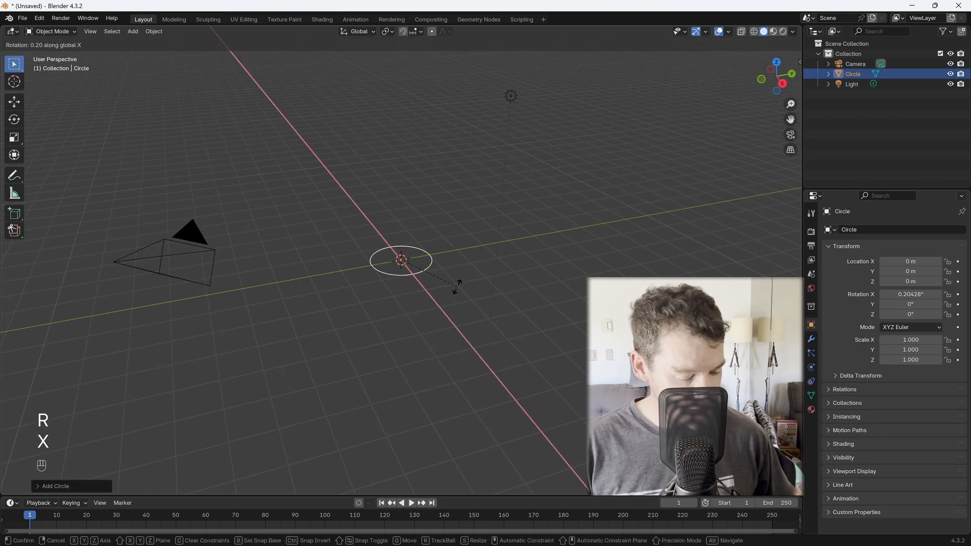
pyautogui.press('KP_9')
pyautogui.press('KP_0')
pyautogui.press('KP_Enter')
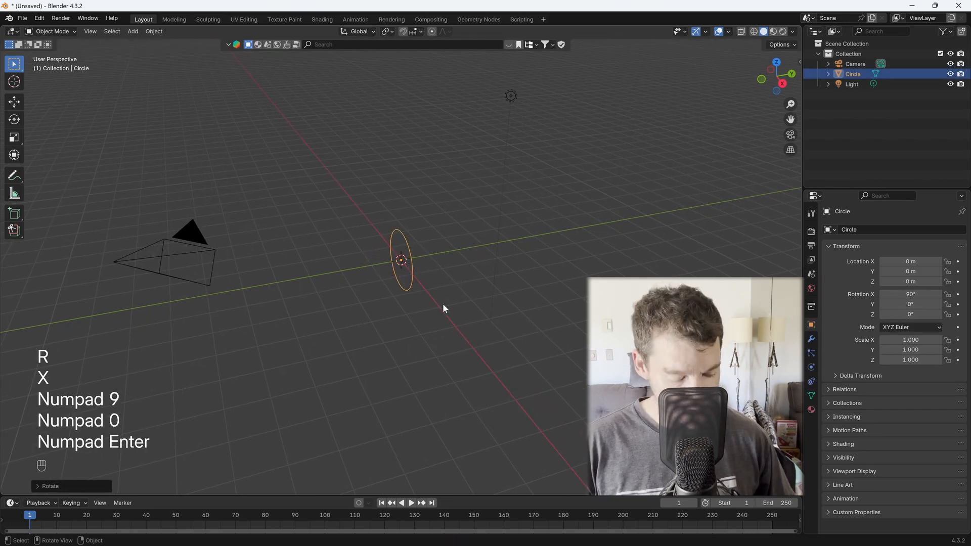
pyautogui.press('KP_1')
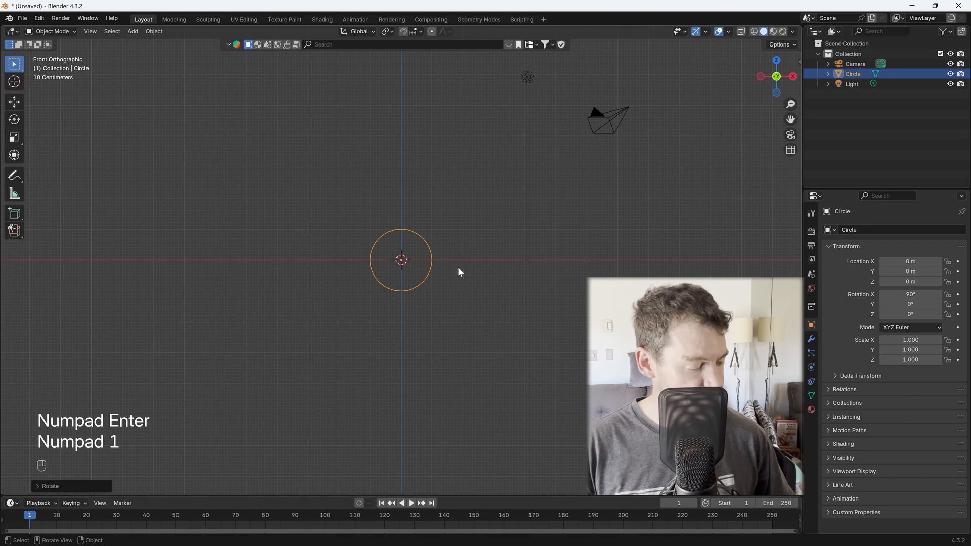
# Grid-fill the circle in Edit Mode with a span of 8 and an offset of 4.
pyautogui.press('Tab')
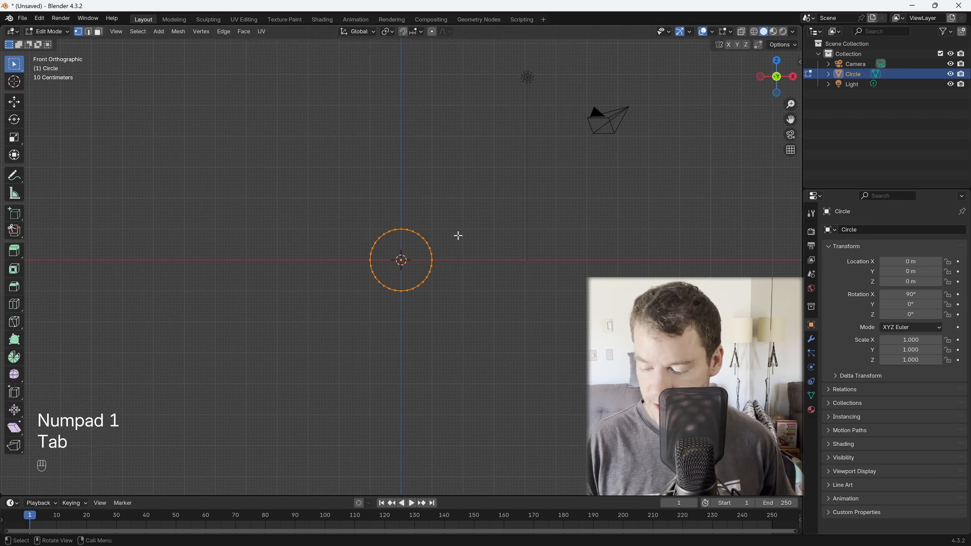
pyautogui.click(244, 32)
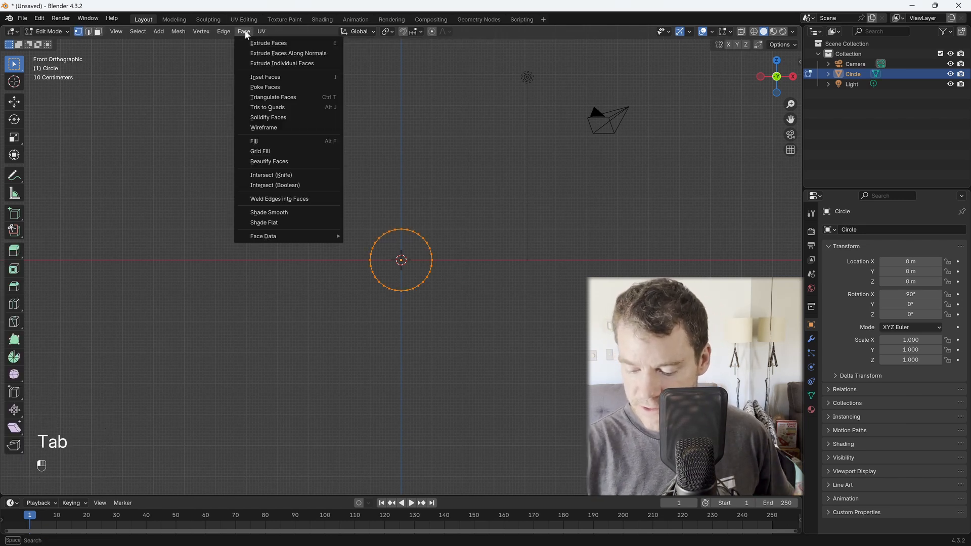
pyautogui.click(292, 152)
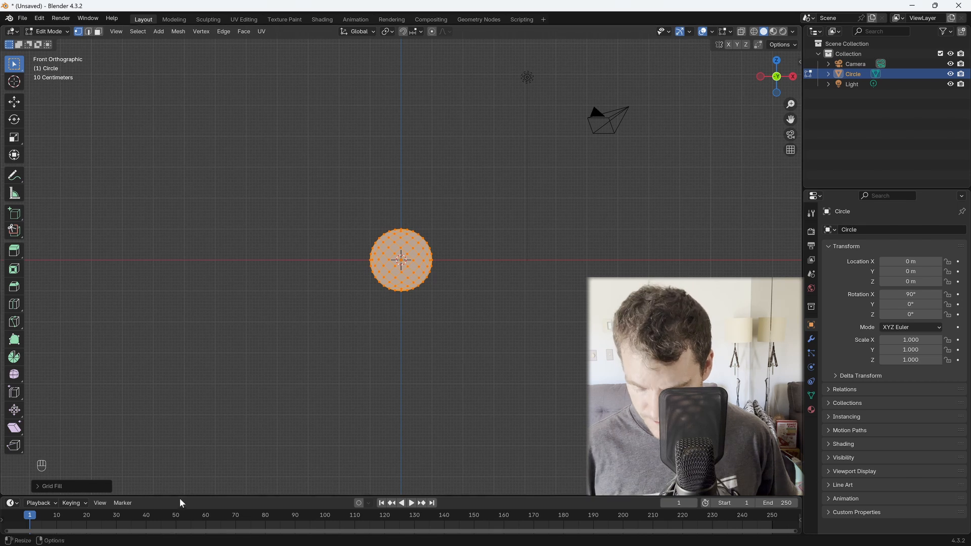
pyautogui.click(35, 486)
pyautogui.click(163, 472)
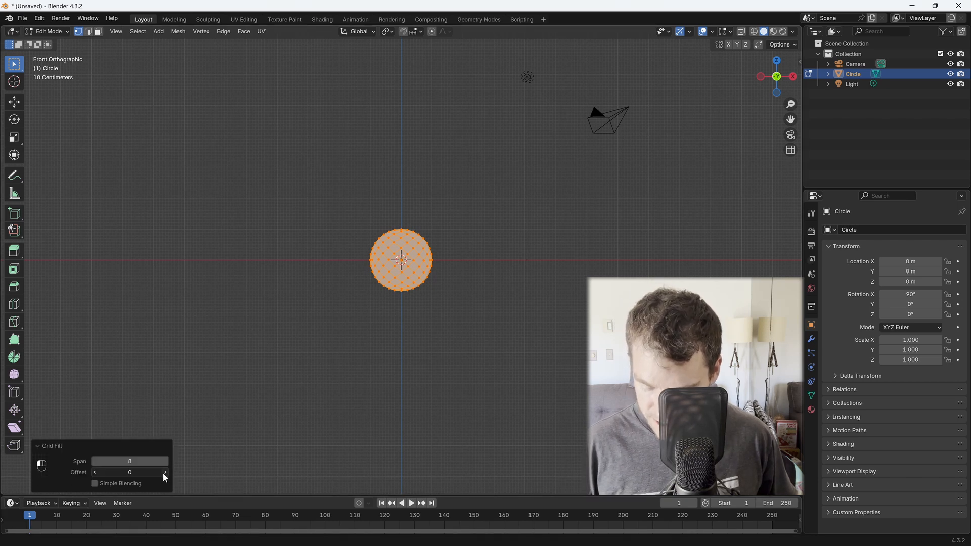
pyautogui.click(164, 472)
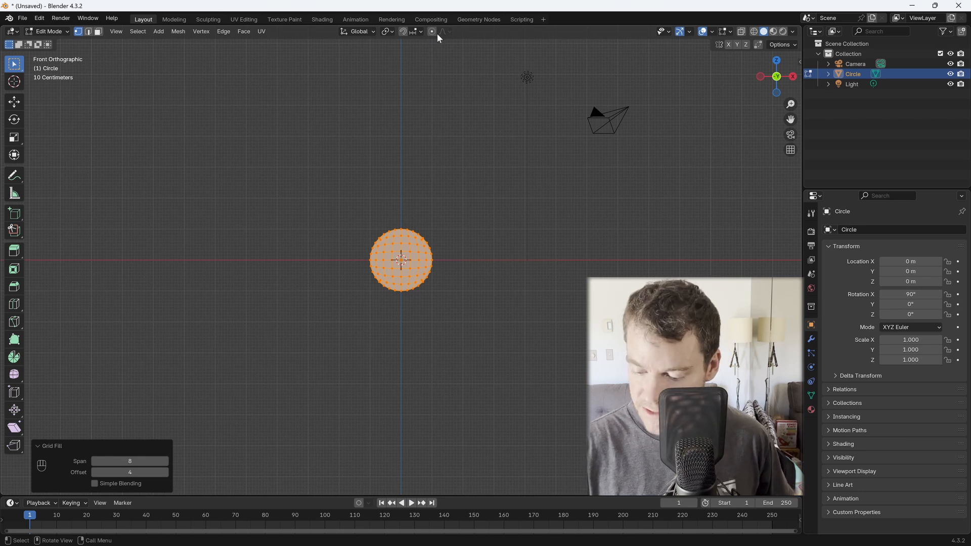
# Turn on proportional editing, try moving the circle's topmost vertex downward, and return to Object Mode.
pyautogui.click(401, 231)
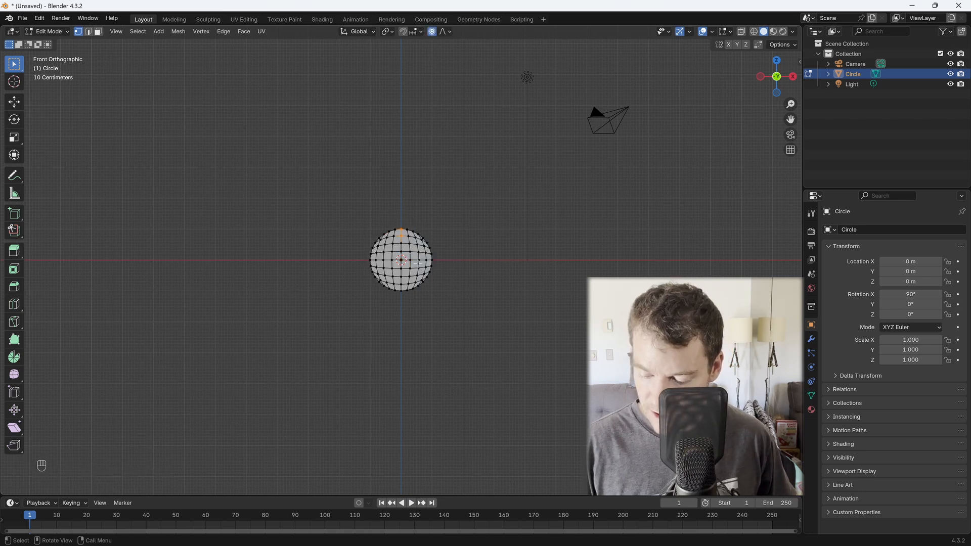
pyautogui.scroll(1, 418, 263)
pyautogui.press('g')
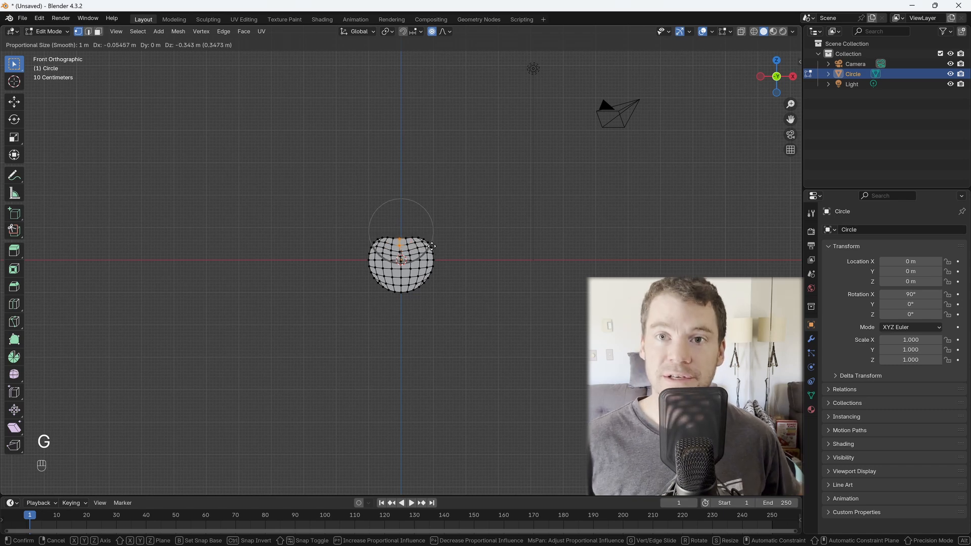
pyautogui.rightClick(439, 257)
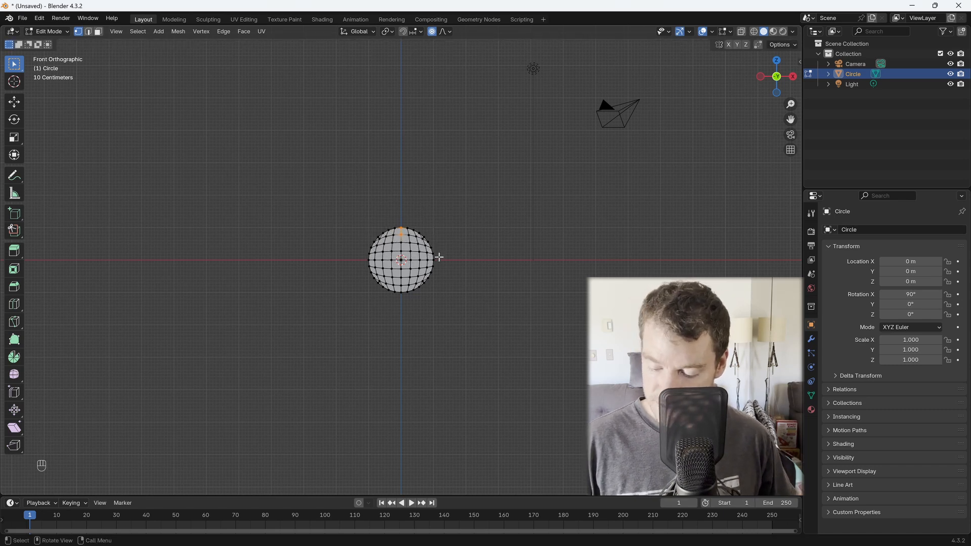
pyautogui.press('Tab')
# Create a new material on the circle and name it mouth.
pyautogui.keyDown('ctrl'); pyautogui.moveTo(465, 254); pyautogui.dragTo(470, 308, button='middle'); pyautogui.keyUp('ctrl')
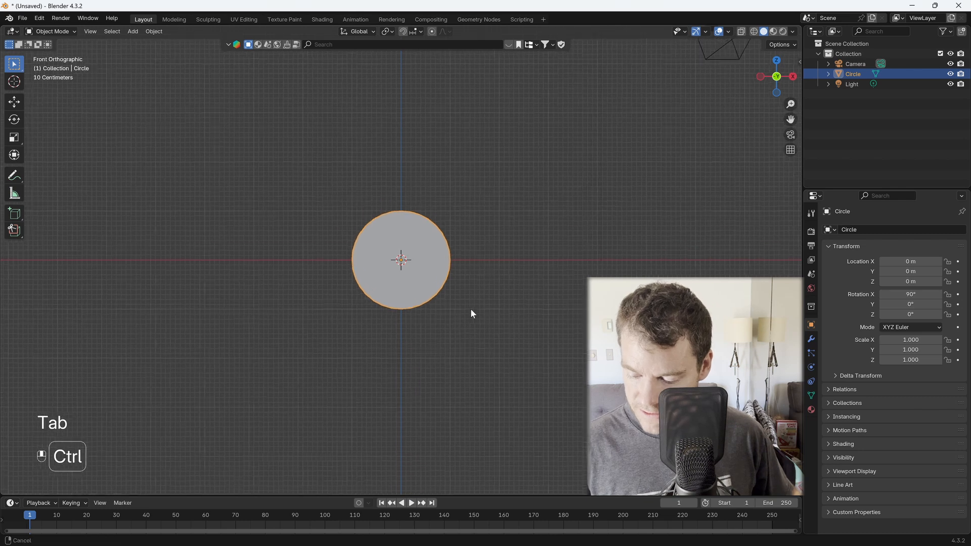
pyautogui.click(811, 410)
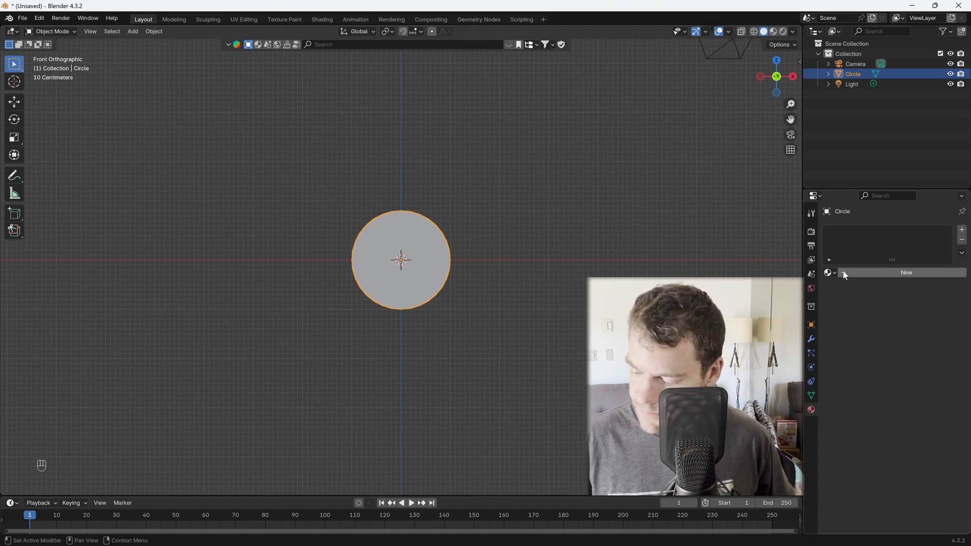
pyautogui.click(877, 272)
pyautogui.doubleClick(874, 272)
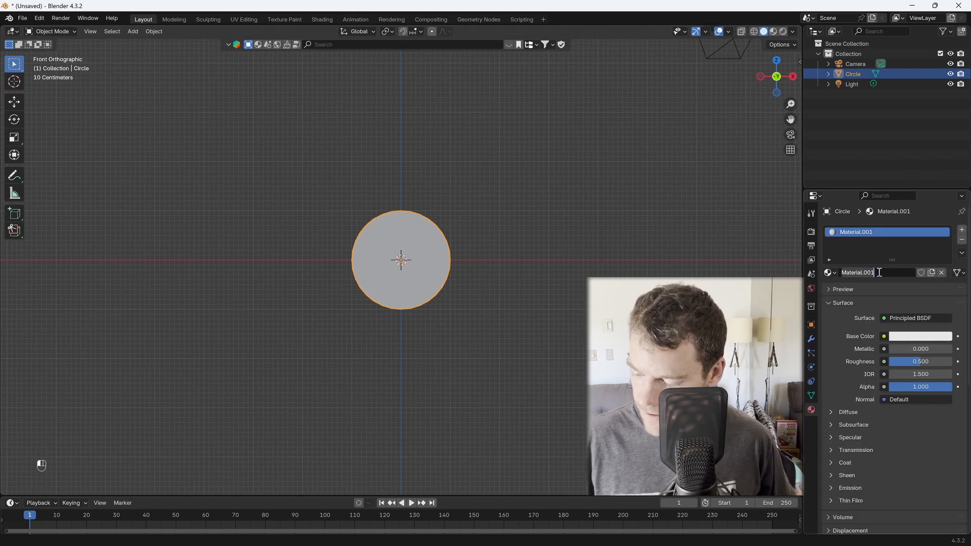
pyautogui.write('mouth')
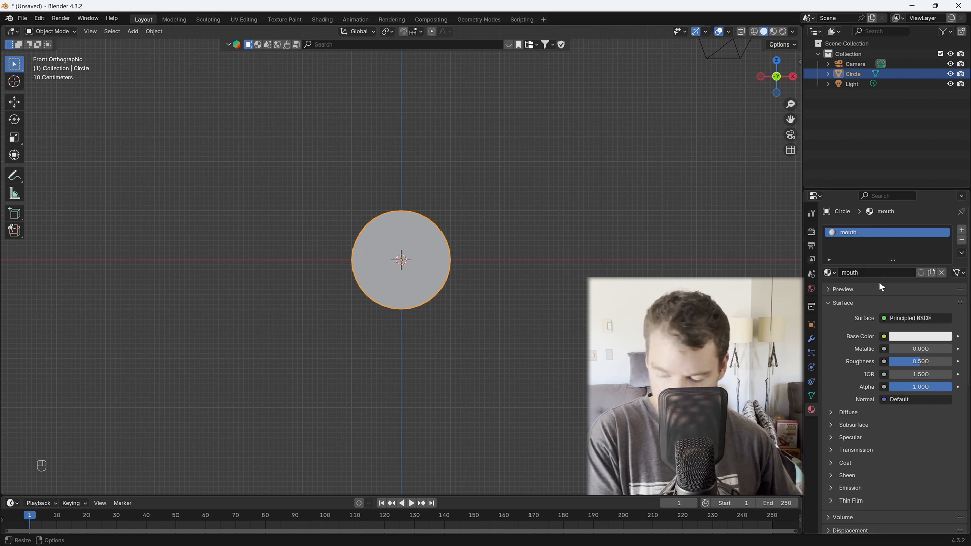
pyautogui.press('Return')
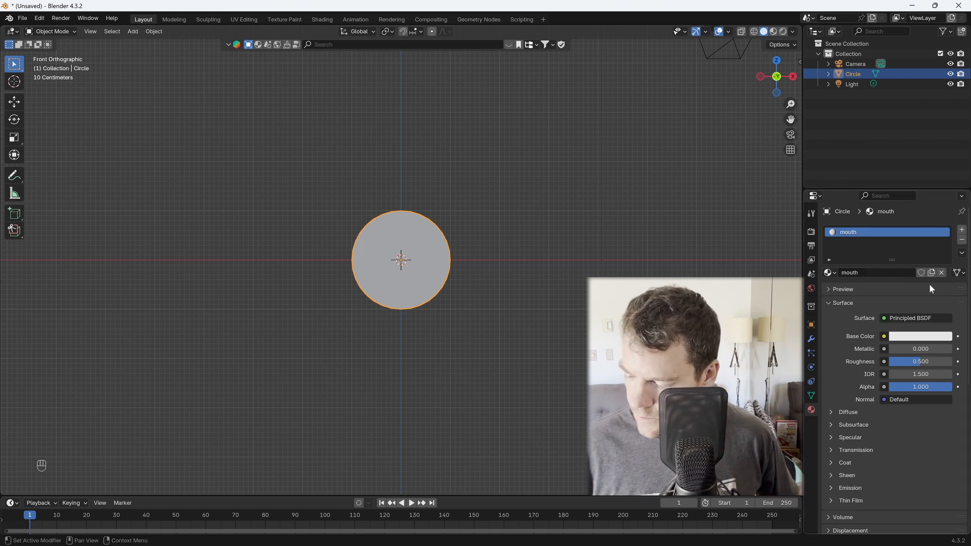
# Set the mouth material's base color to dark red and display the viewport in Material Preview shading.
pyautogui.click(928, 337)
pyautogui.click(944, 227)
pyautogui.moveTo(908, 236); pyautogui.dragTo(908, 250)
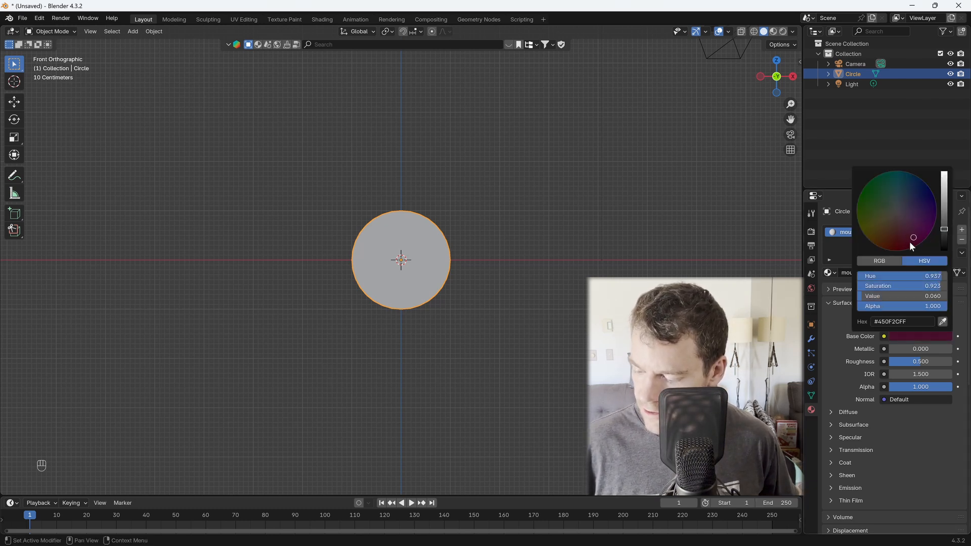
pyautogui.click(944, 223)
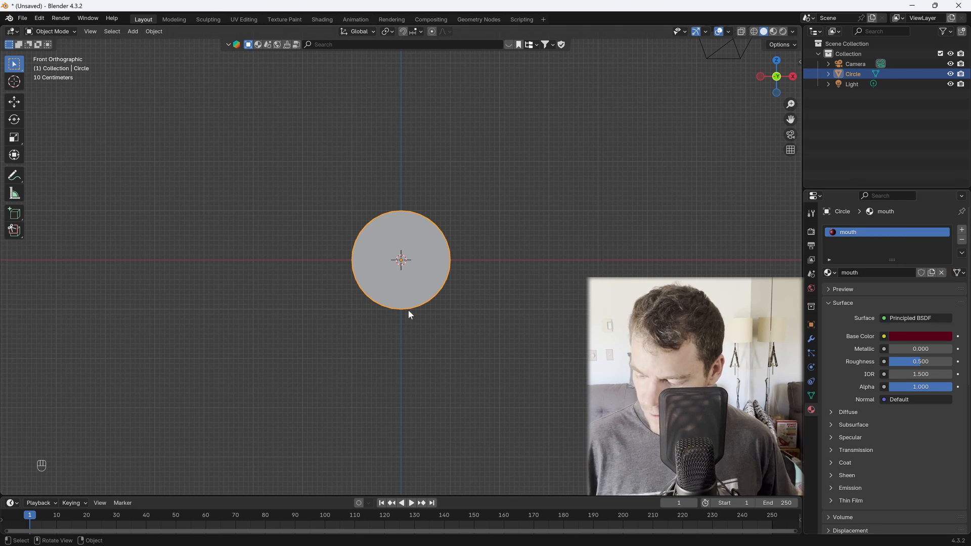
pyautogui.click(773, 31)
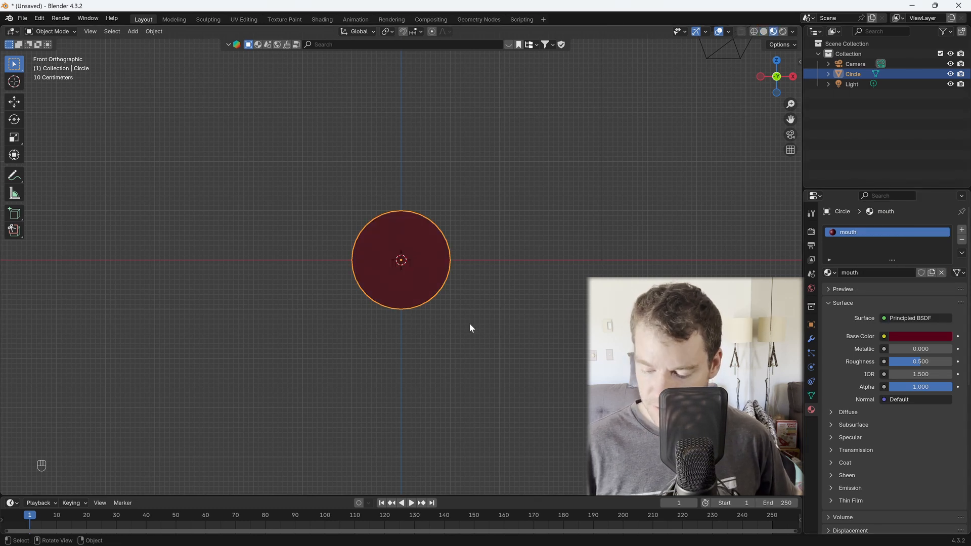
# Rename the circle object as mouth.
pyautogui.doubleClick(859, 74)
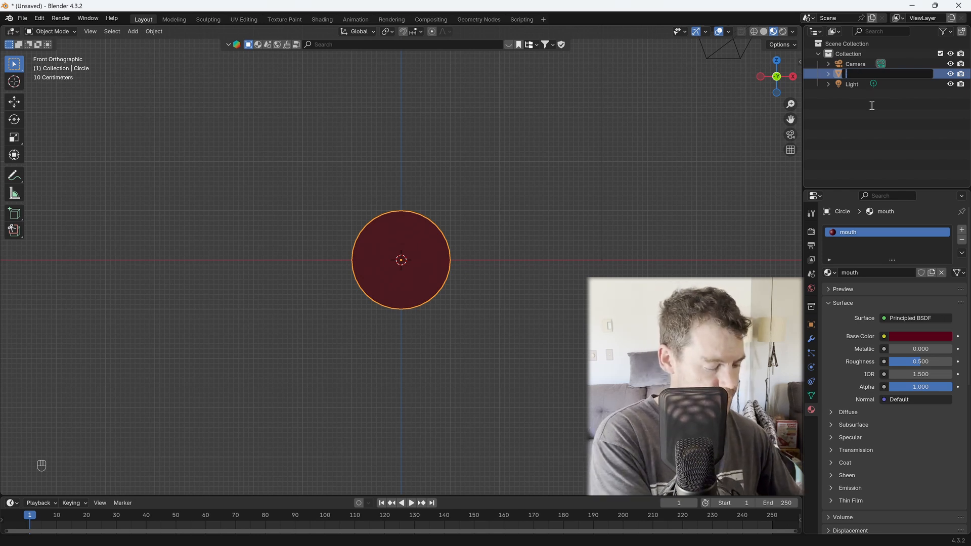
pyautogui.press('Return')
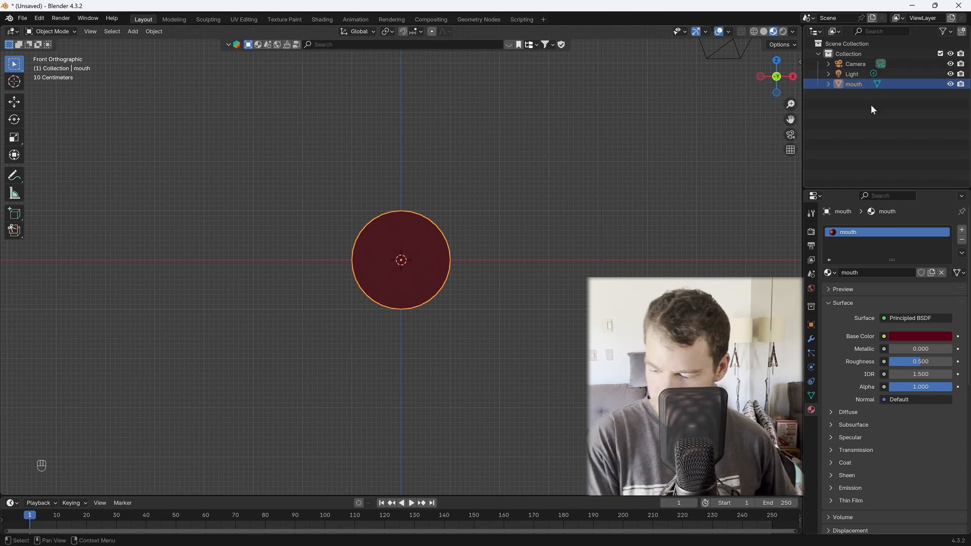
# Move the camera and light out to the Scene Collection and rename the remaining collection as mouth.
pyautogui.click(854, 63)
pyautogui.keyDown('shift'); pyautogui.click(854, 73); pyautogui.keyUp('shift')
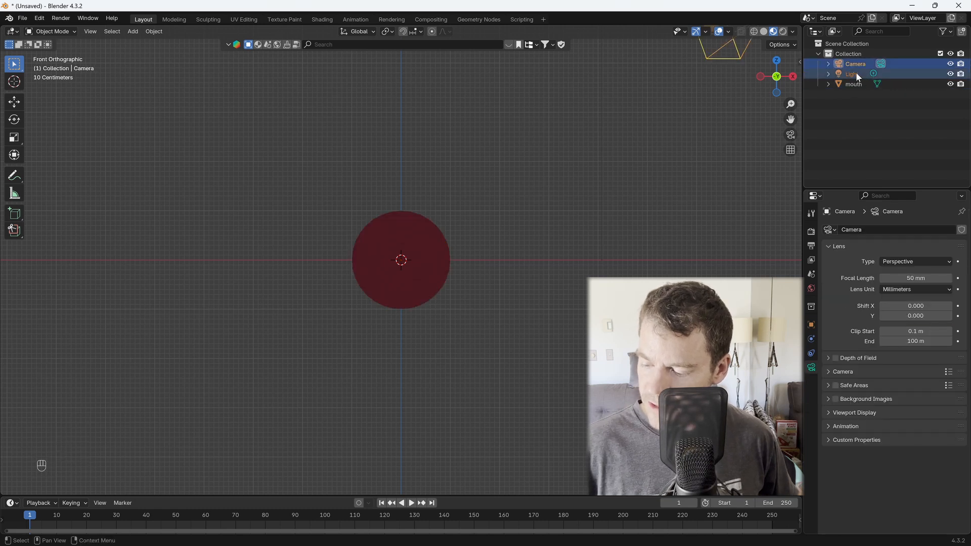
pyautogui.moveTo(856, 74); pyautogui.dragTo(857, 44)
pyautogui.doubleClick(855, 53)
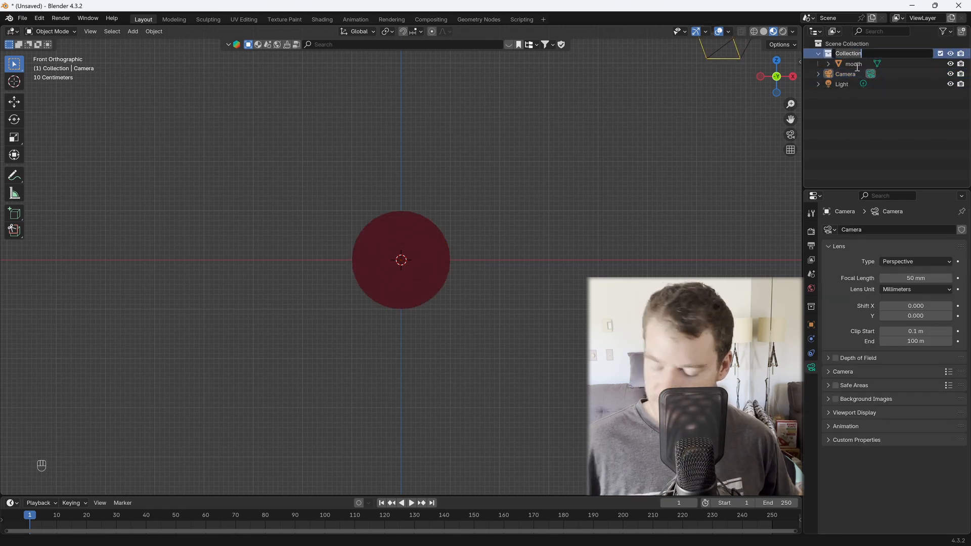
pyautogui.press('Return')
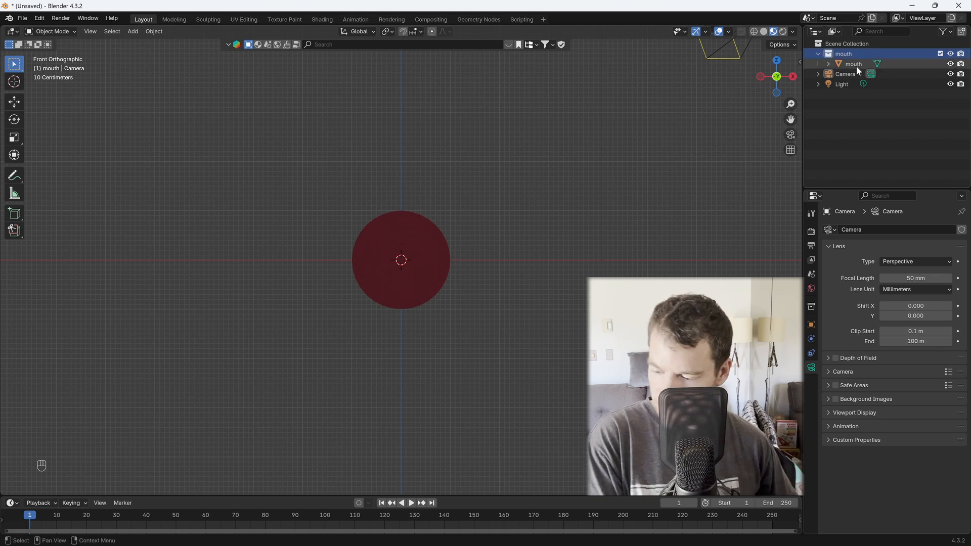
# Duplicate the mouth object and place the copy about 2.24 m above the original along Z.
pyautogui.click(856, 65)
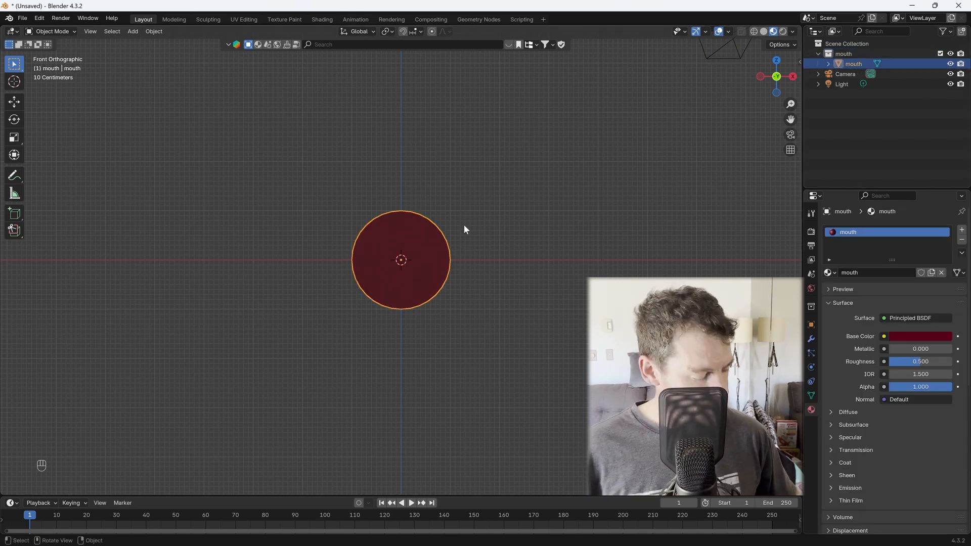
pyautogui.hotkey('shift', 'd')
pyautogui.press('z')
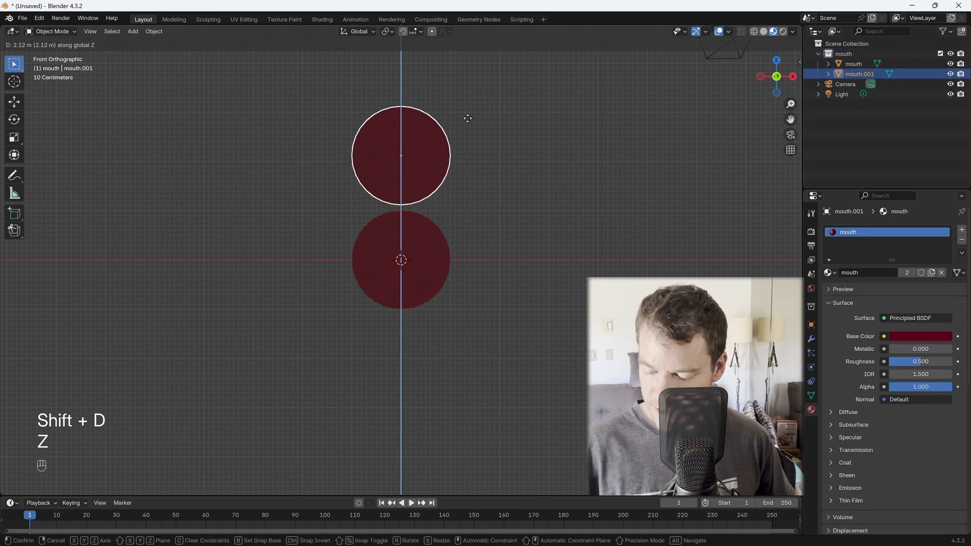
pyautogui.click(468, 120)
# Scale the duplicated mouth to 0.2 along the Z axis.
pyautogui.write('sz')
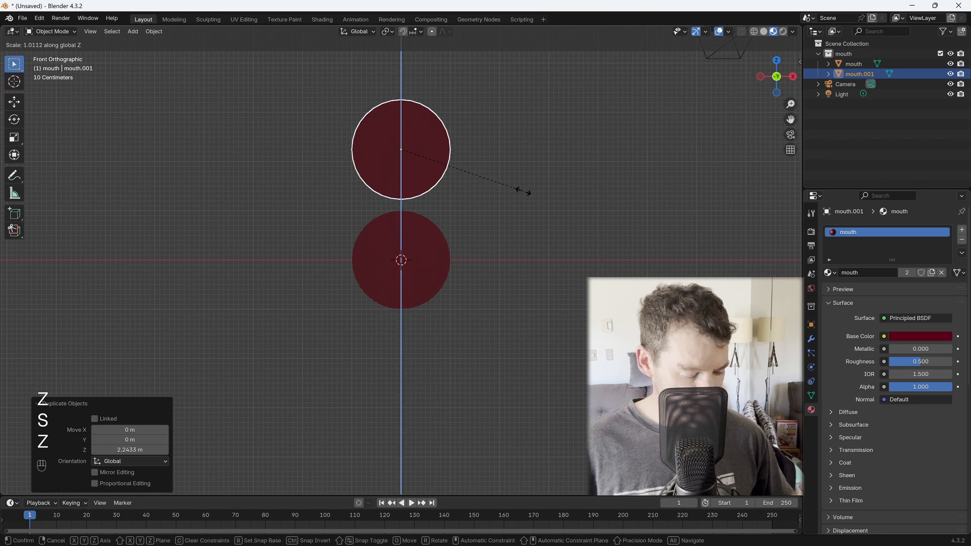
pyautogui.write('.2')
pyautogui.press('KP_Enter')
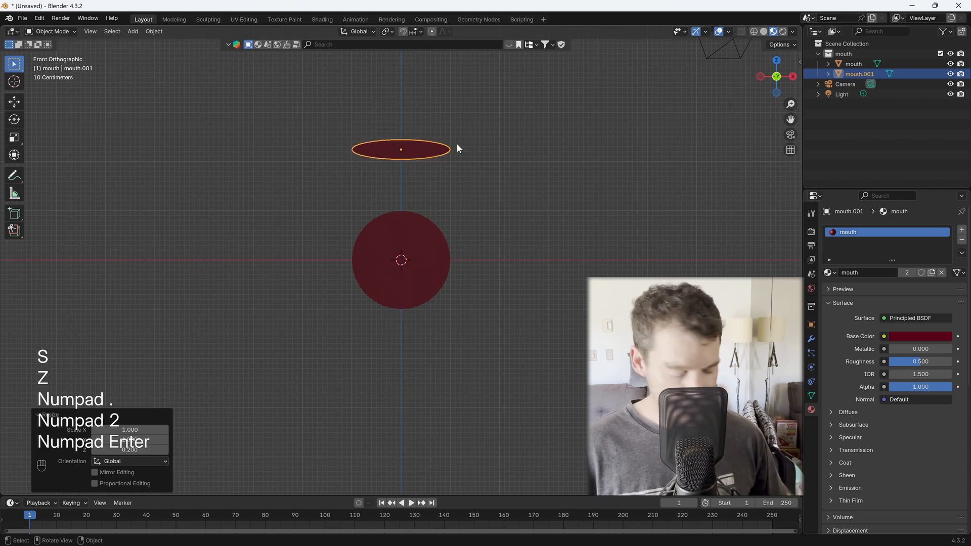
# Lower the middle vertices of the flattened duplicate about 0.155 m along Z with proportional editing.
pyautogui.press('Tab')
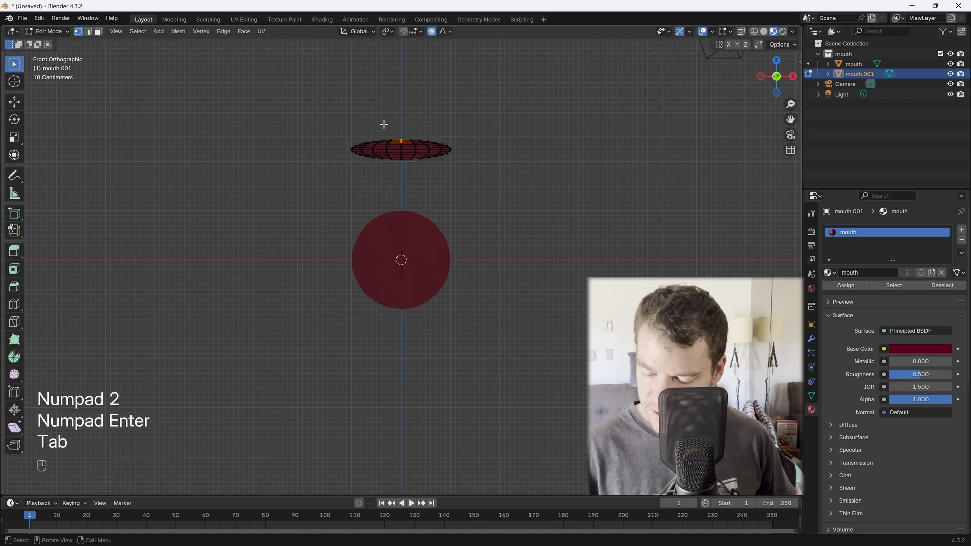
pyautogui.moveTo(386, 126); pyautogui.dragTo(420, 175)
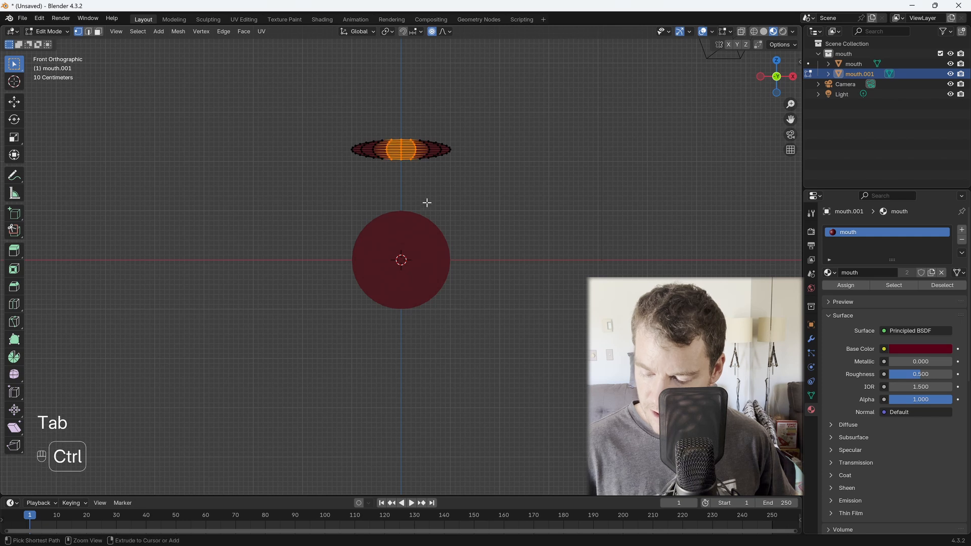
pyautogui.scroll(1, 442, 161)
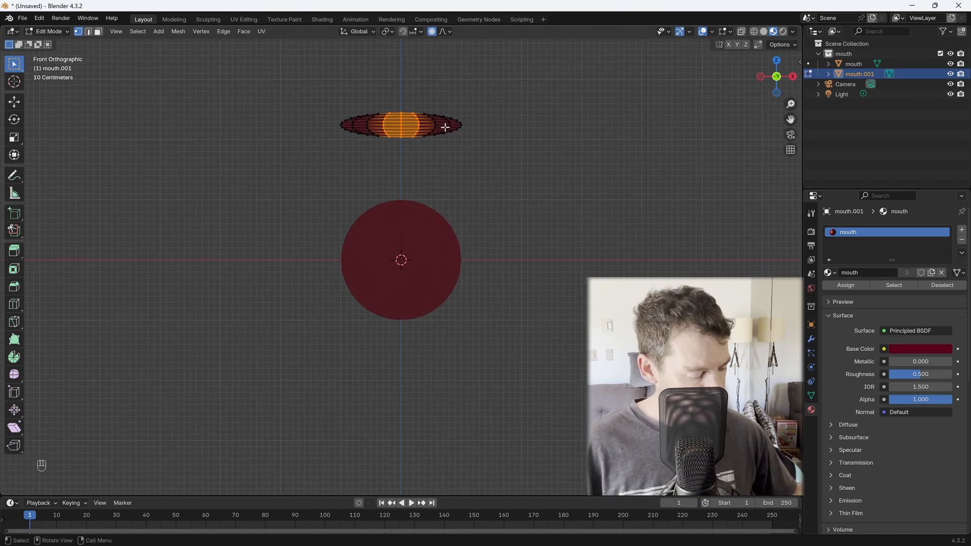
pyautogui.press('g')
pyautogui.press('z')
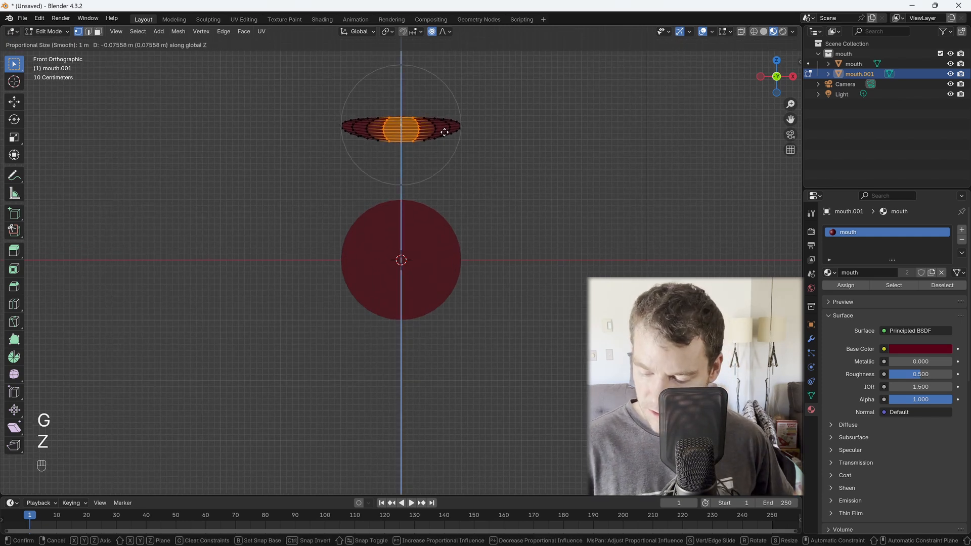
pyautogui.click(441, 138)
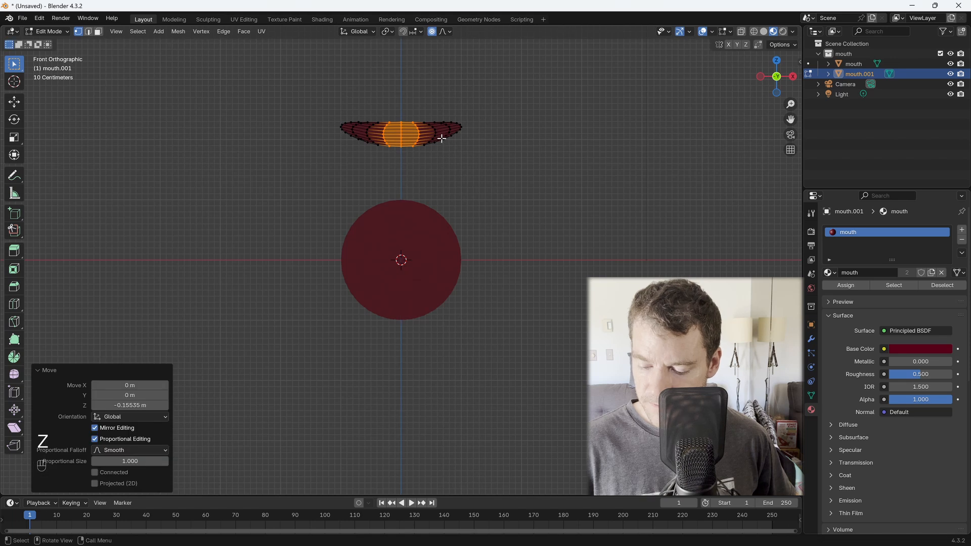
# Scale the flattened duplicate by 2 along the X axis in Object Mode.
pyautogui.press('Tab')
pyautogui.press('s')
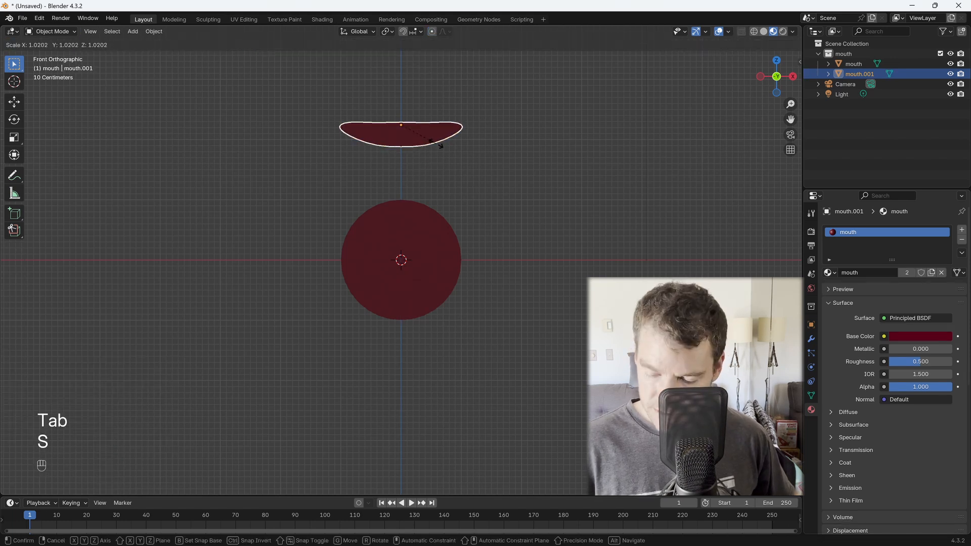
pyautogui.press('x')
pyautogui.press('KP_2')
pyautogui.press('KP_Enter')
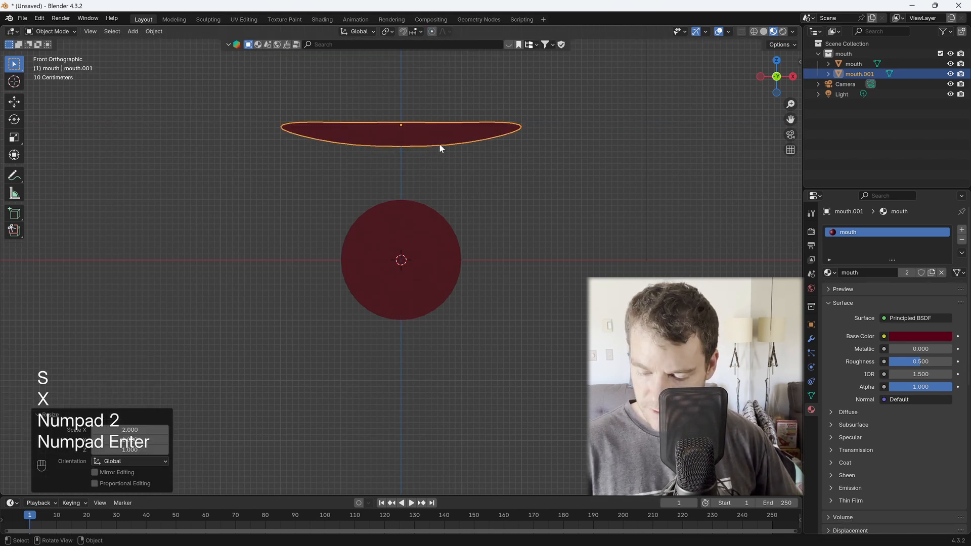
# Lower the centre column of vertices on the stretched shape about 0.042 m along Z with proportional editing.
pyautogui.press('Tab')
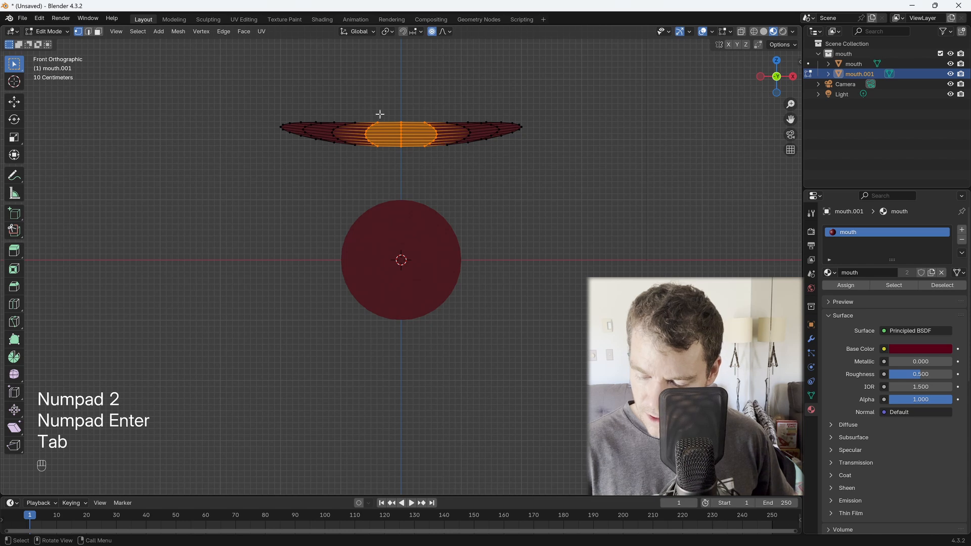
pyautogui.press('b')
pyautogui.moveTo(394, 119); pyautogui.dragTo(416, 162)
pyautogui.press('g')
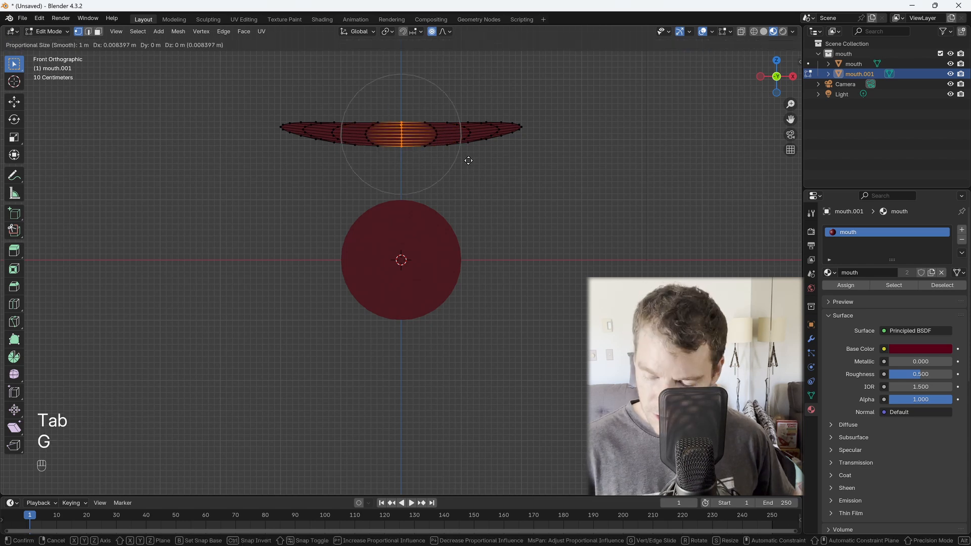
pyautogui.press('z')
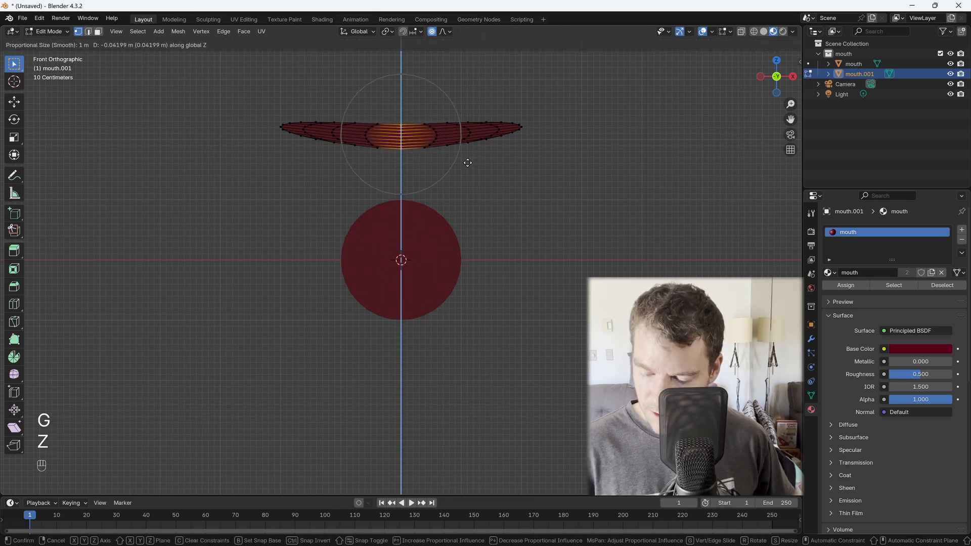
pyautogui.click(464, 158)
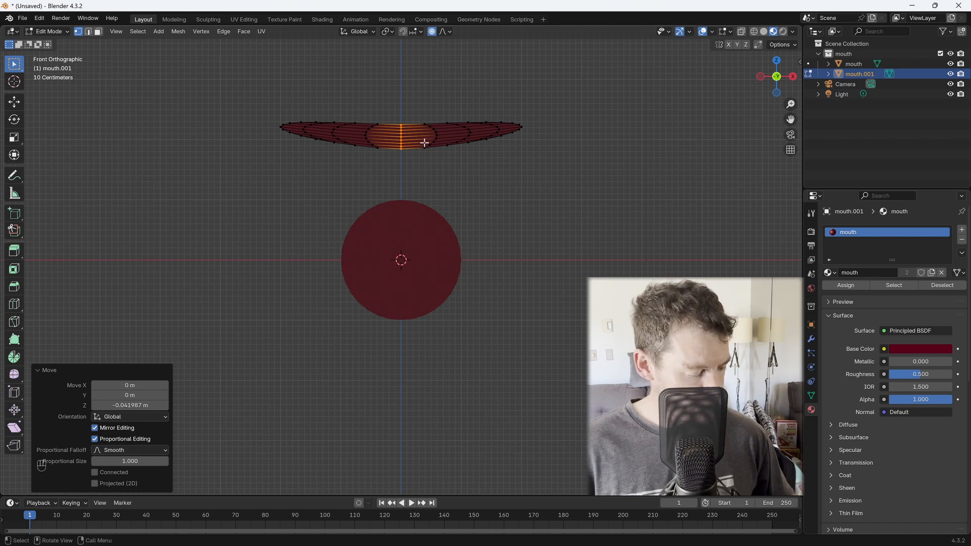
# Move all vertices of the lip shape up 0.2 m along Z in Edit Mode so the mesh is centred on its origin.
pyautogui.moveTo(222, 68); pyautogui.dragTo(559, 181)
pyautogui.keyDown('ctrl'); pyautogui.moveTo(472, 204); pyautogui.dragTo(478, 400, button='middle'); pyautogui.keyUp('ctrl')
pyautogui.keyDown('ctrl'); pyautogui.moveTo(457, 253); pyautogui.dragTo(498, 231, button='middle'); pyautogui.keyUp('ctrl')
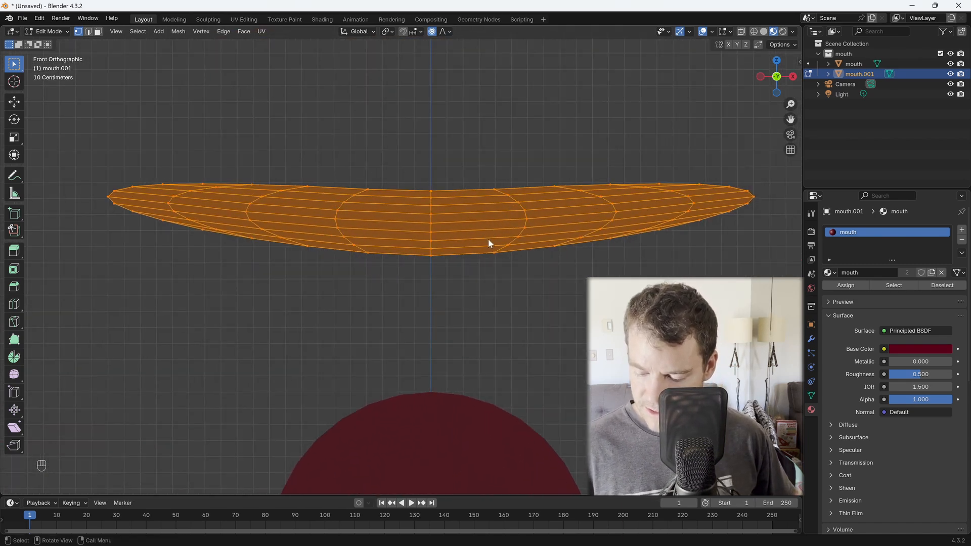
pyautogui.press('Tab')
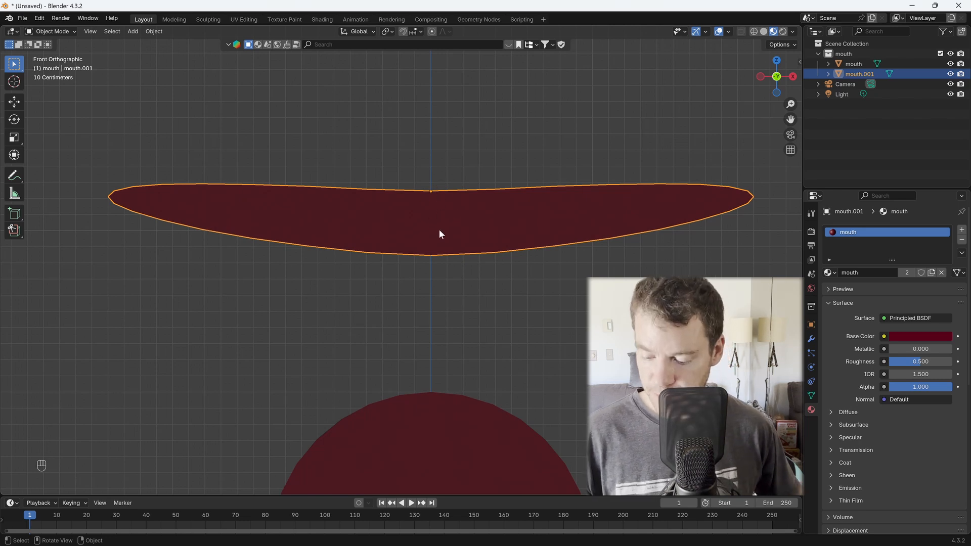
pyautogui.press('Tab')
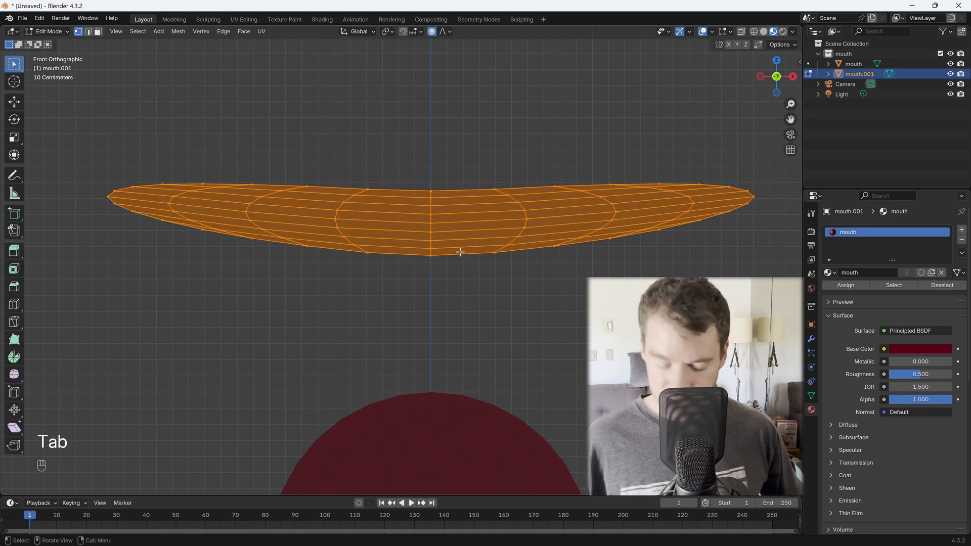
pyautogui.press('g')
pyautogui.press('z')
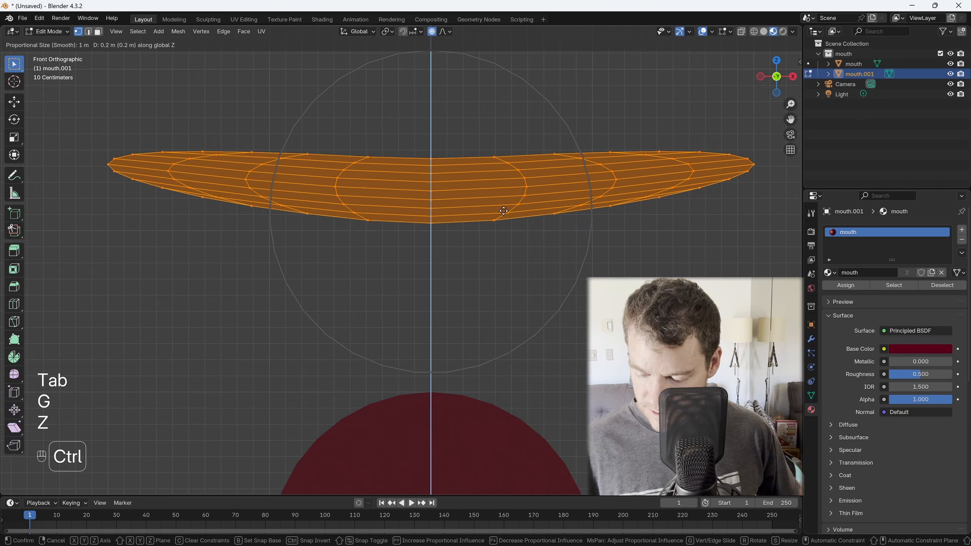
pyautogui.keyDown('ctrl'); pyautogui.click(504, 209); pyautogui.keyUp('ctrl')
pyautogui.press('Tab')
# Move the lip shape 1.06 m down along Z onto the circle's upper edge and rename it as top lip.
pyautogui.keyDown('ctrl'); pyautogui.moveTo(499, 212); pyautogui.dragTo(469, 336, button='middle'); pyautogui.keyUp('ctrl')
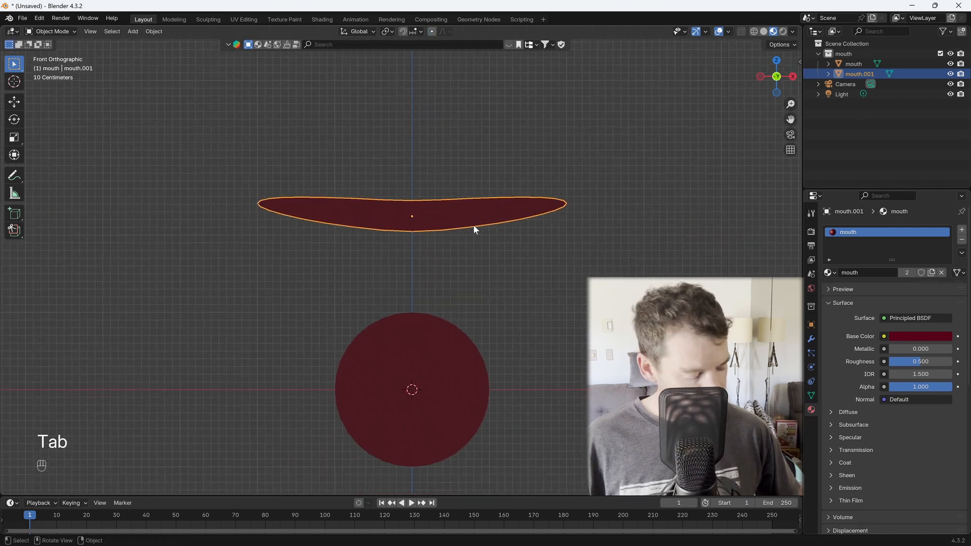
pyautogui.press('g')
pyautogui.press('z')
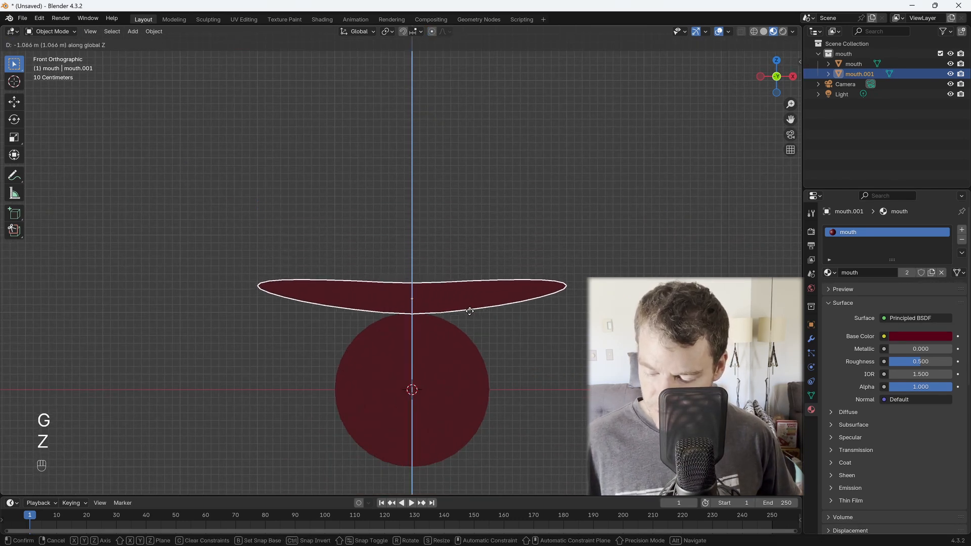
pyautogui.keyDown('ctrl'); pyautogui.keyDown('shift'); pyautogui.click(412, 318); pyautogui.keyUp('shift'); pyautogui.keyUp('ctrl')
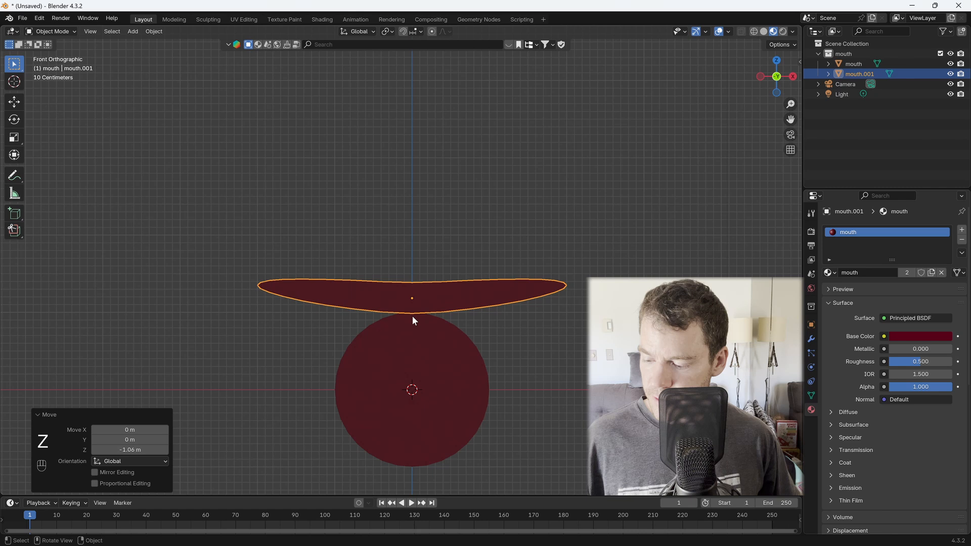
pyautogui.doubleClick(873, 73)
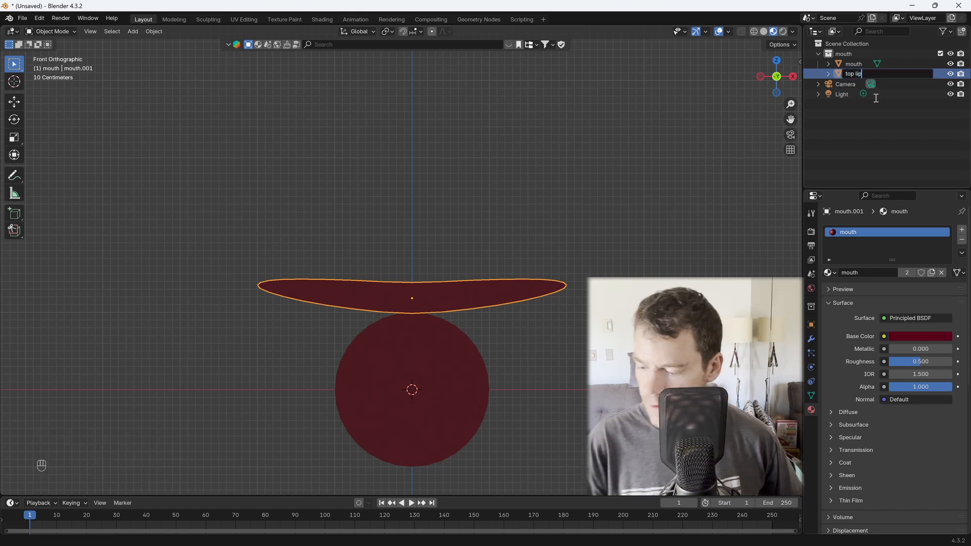
pyautogui.press('Return')
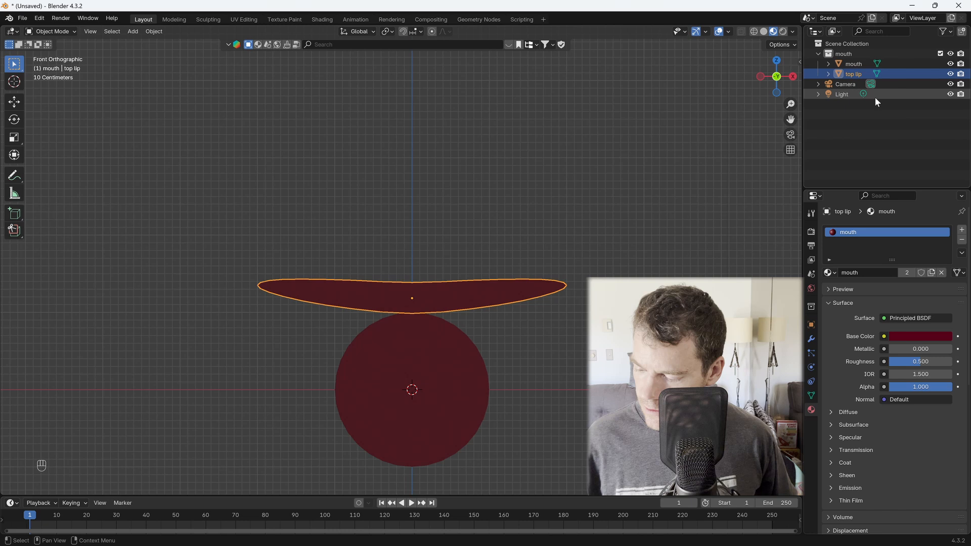
# Replace the top lip's material with a new one named "black." and set its base color to black.
pyautogui.click(961, 240)
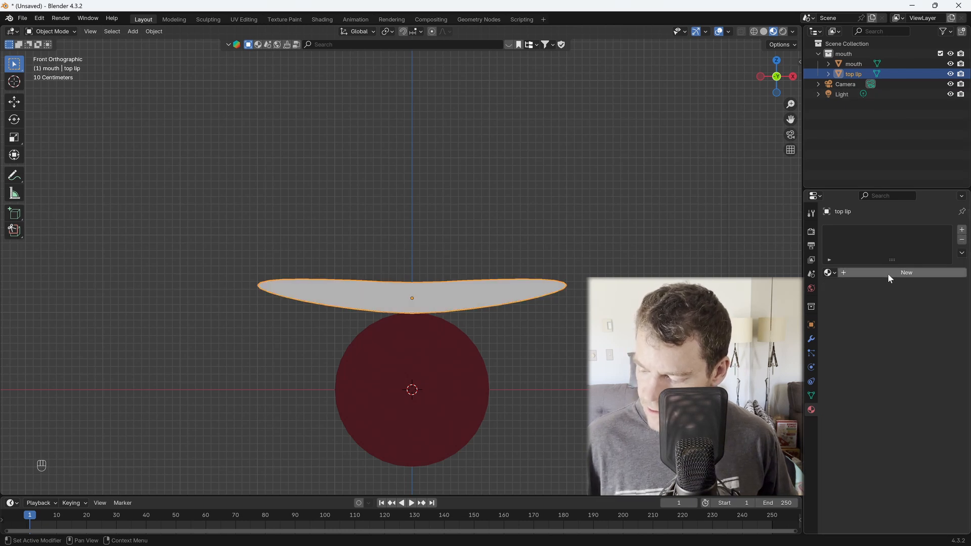
pyautogui.click(889, 273)
pyautogui.doubleClick(875, 230)
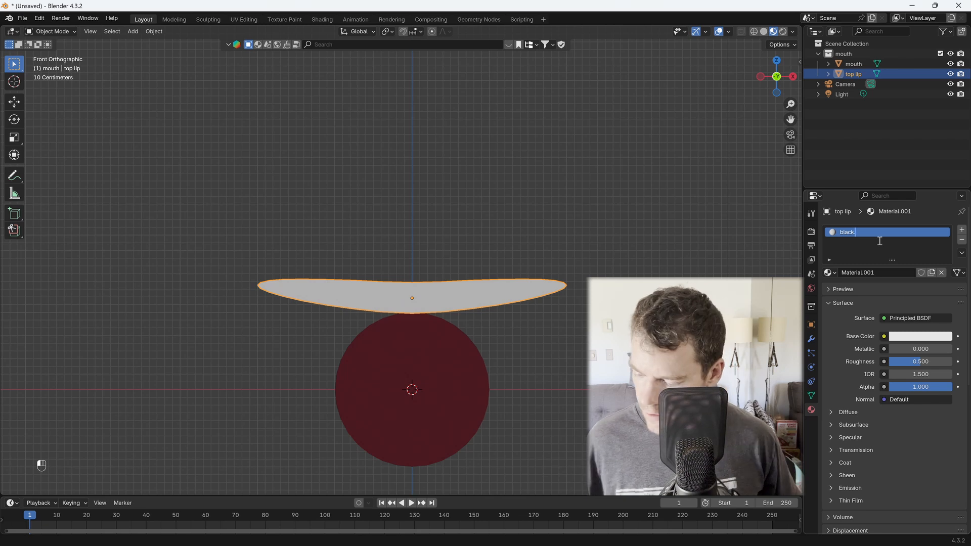
pyautogui.press('Return')
pyautogui.click(930, 337)
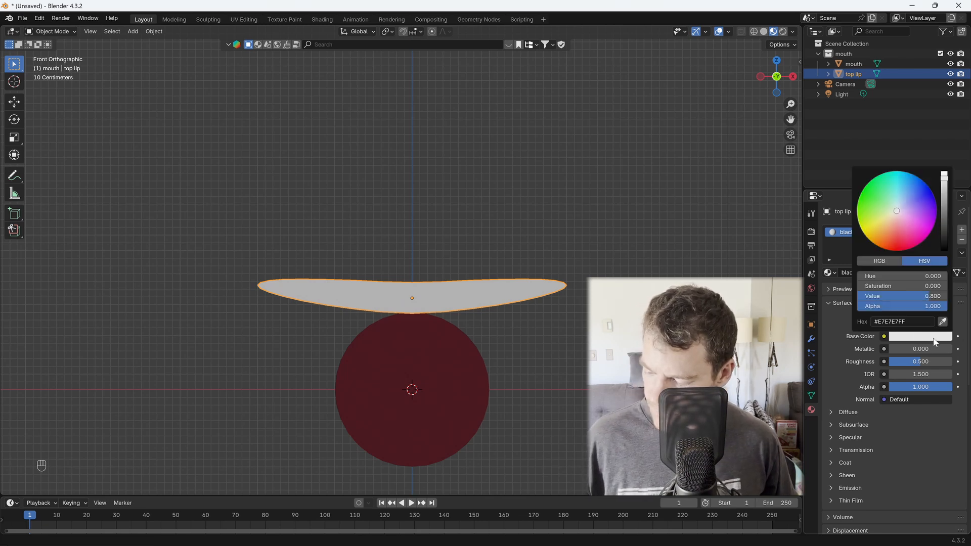
pyautogui.click(930, 337)
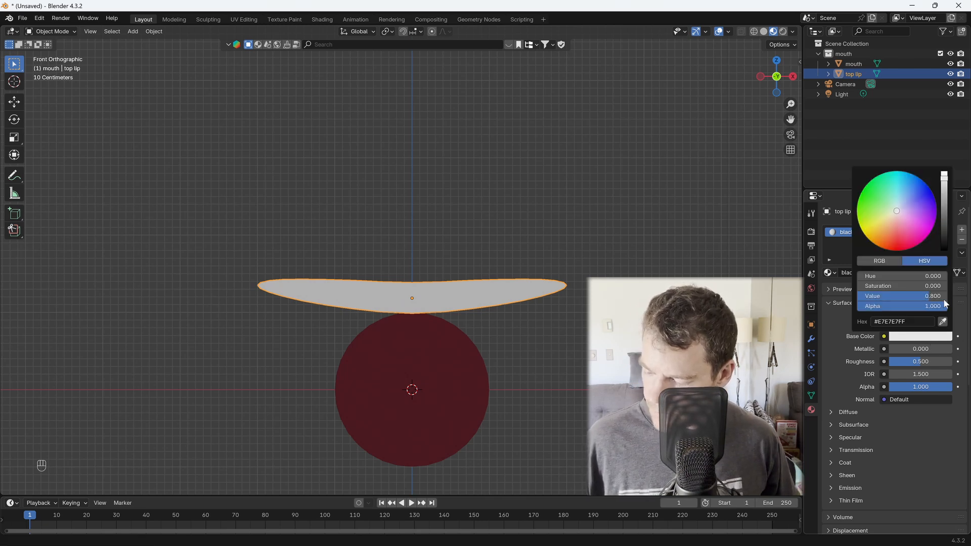
pyautogui.click(941, 245)
# Set the camera's location to X 0 m, Y -10 m and Z 0 m.
pyautogui.scroll(-2, 526, 380)
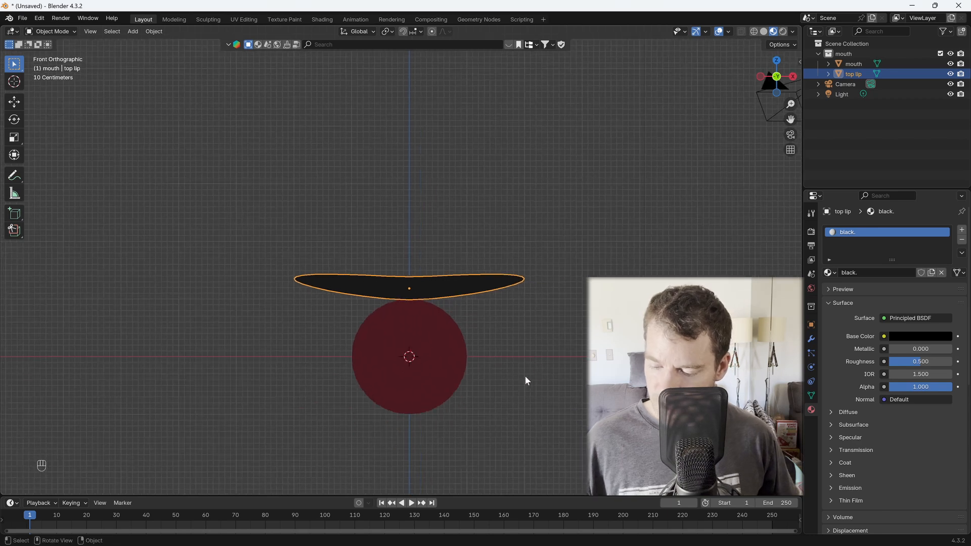
pyautogui.click(856, 84)
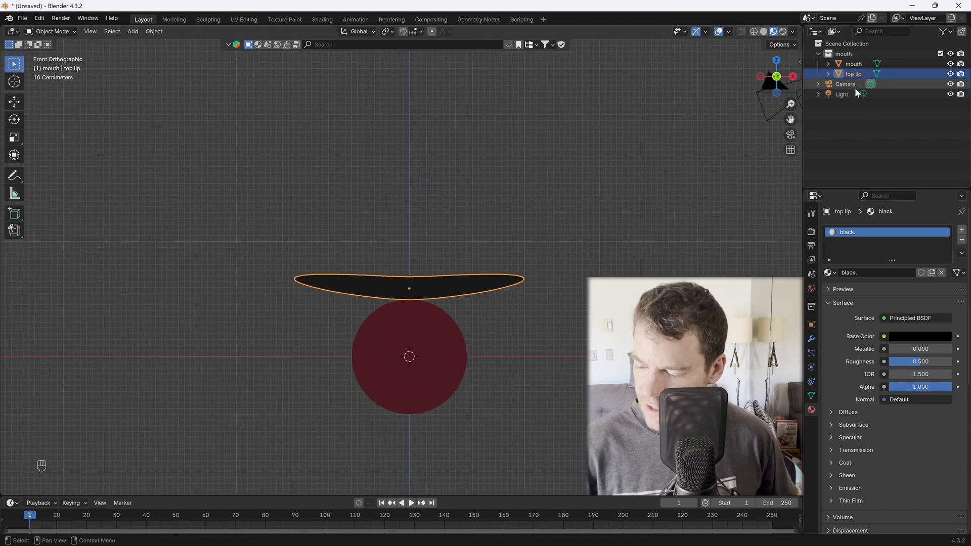
pyautogui.click(810, 325)
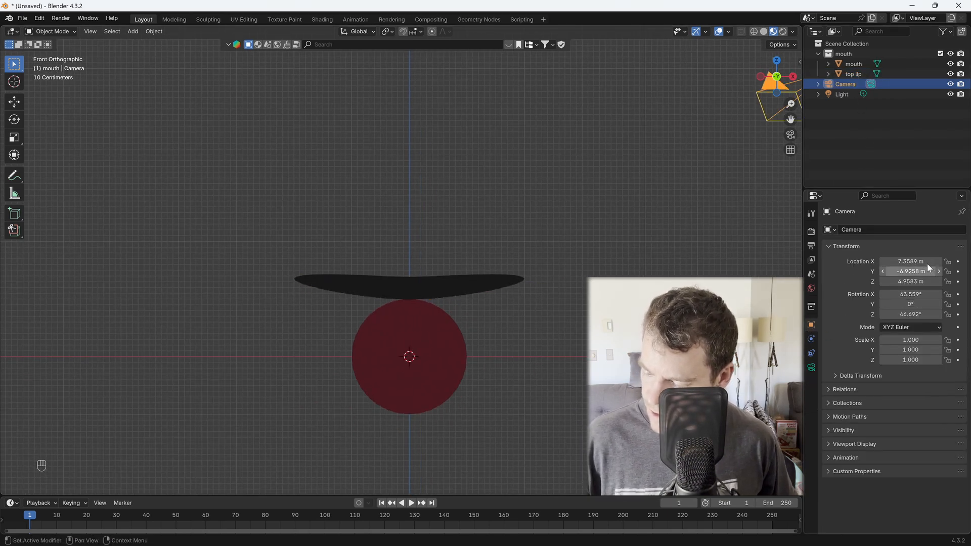
pyautogui.moveTo(926, 262); pyautogui.dragTo(913, 281)
pyautogui.press('KP_0')
pyautogui.press('KP_Enter')
pyautogui.click(914, 262)
pyautogui.write('0')
pyautogui.press('Return')
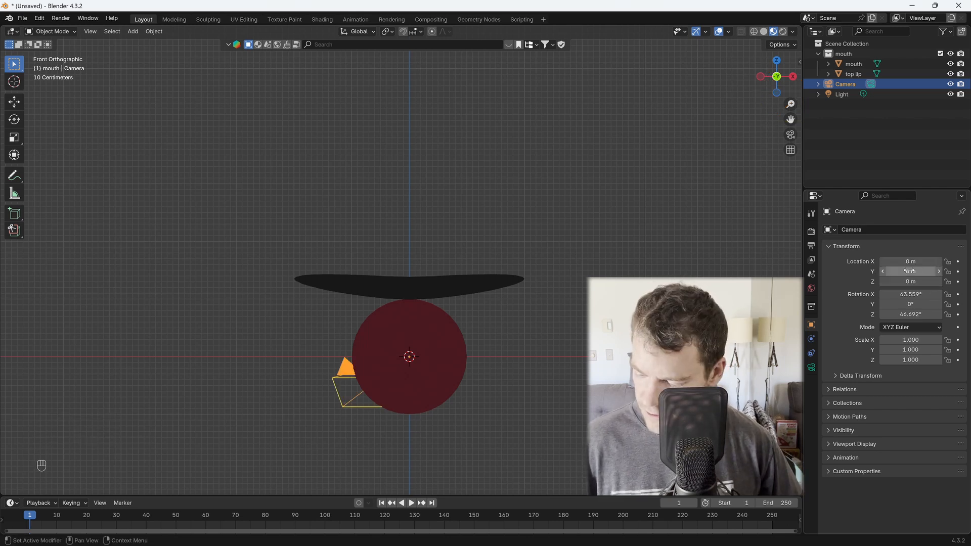
pyautogui.click(909, 271)
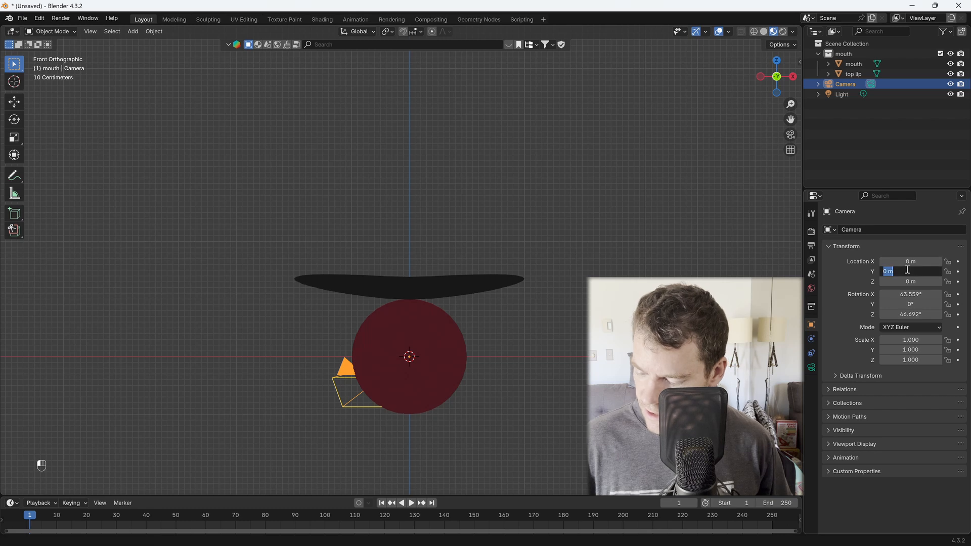
pyautogui.write('-10')
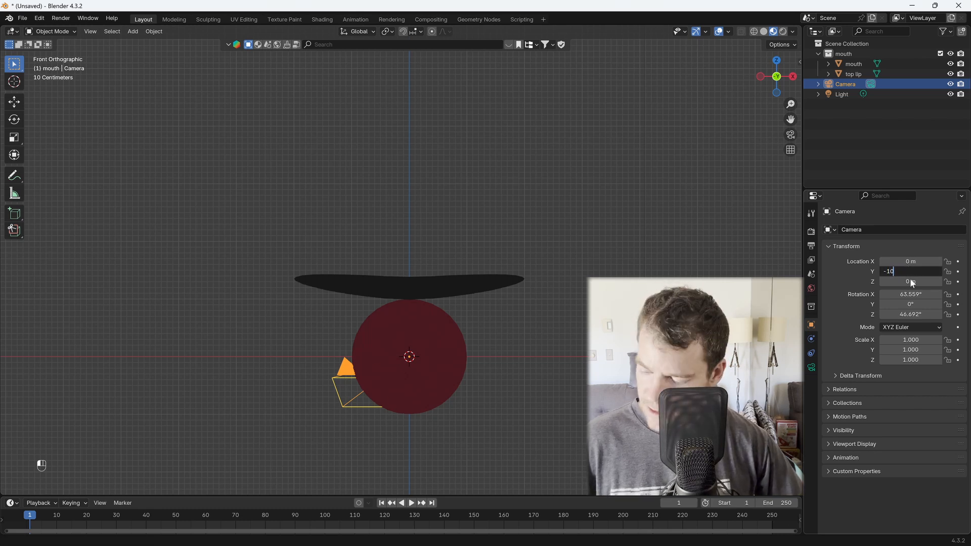
pyautogui.press('Return')
# Set the camera's rotation to 90° on X and 0° on Z.
pyautogui.click(910, 293)
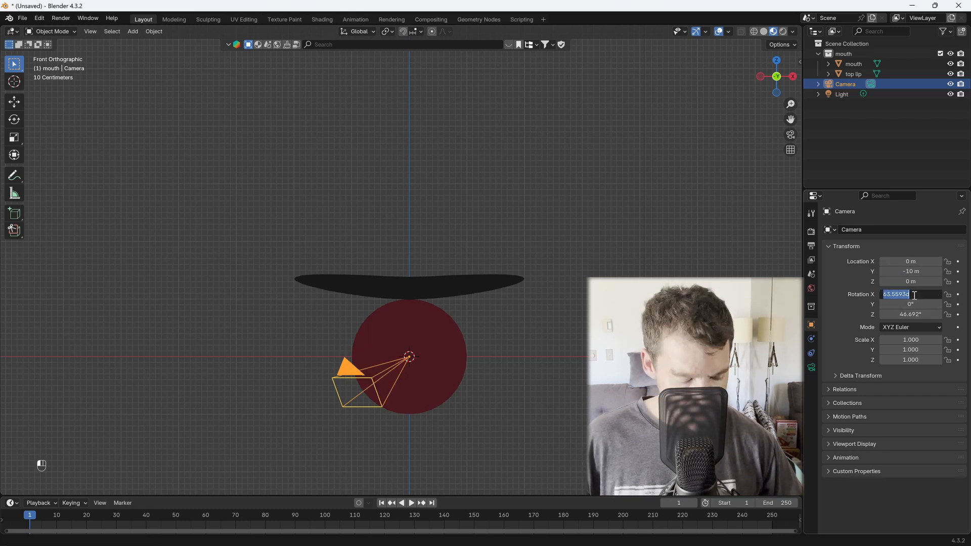
pyautogui.write('90')
pyautogui.press('Return')
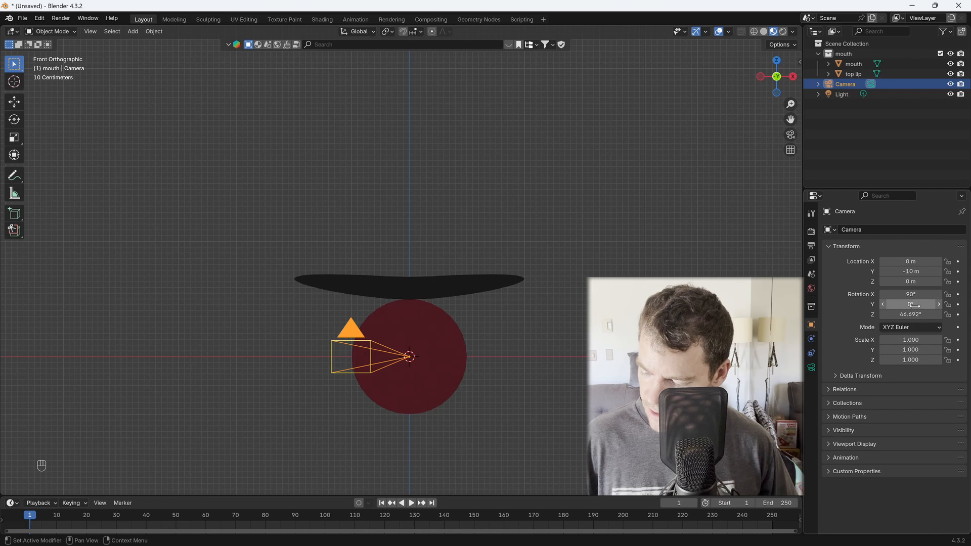
pyautogui.click(910, 314)
pyautogui.write('0')
pyautogui.press('Return')
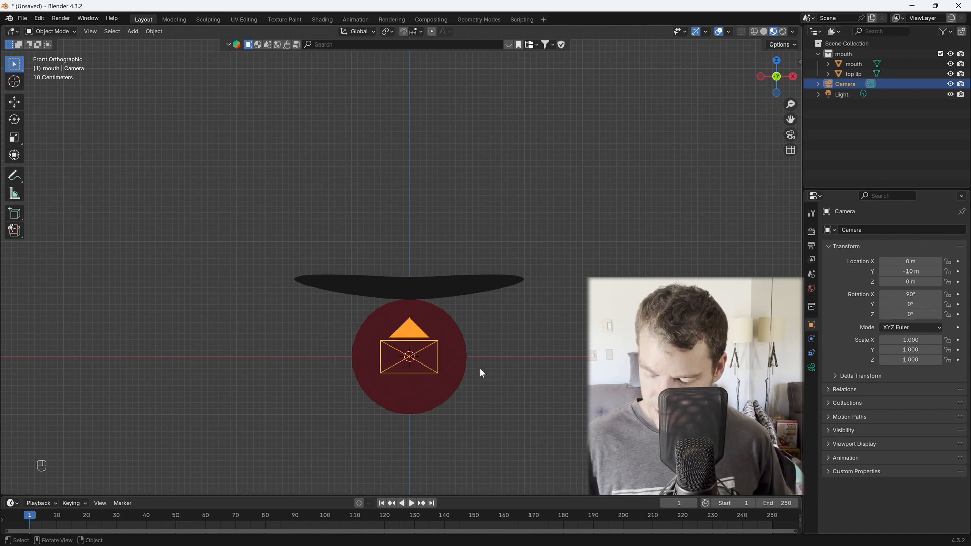
# Make the camera the active scene camera and view the mouth through it.
pyautogui.keyDown('ctrl'); pyautogui.moveTo(459, 379); pyautogui.dragTo(464, 413, button='middle'); pyautogui.keyUp('ctrl')
pyautogui.moveTo(453, 371); pyautogui.dragTo(503, 405, button='middle')
pyautogui.keyDown('ctrl'); pyautogui.moveTo(458, 447); pyautogui.dragTo(459, 486, button='middle'); pyautogui.keyUp('ctrl')
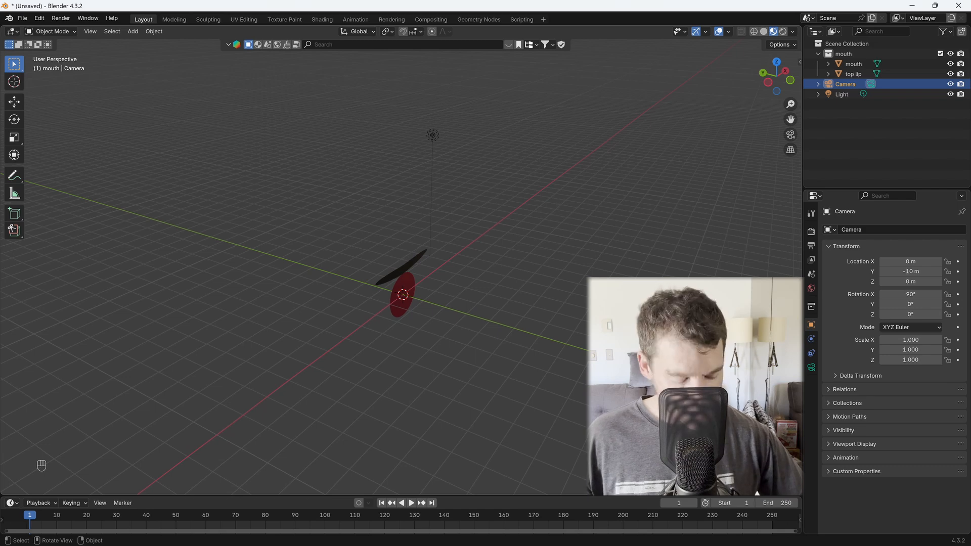
pyautogui.press('ctrl+KP_0')
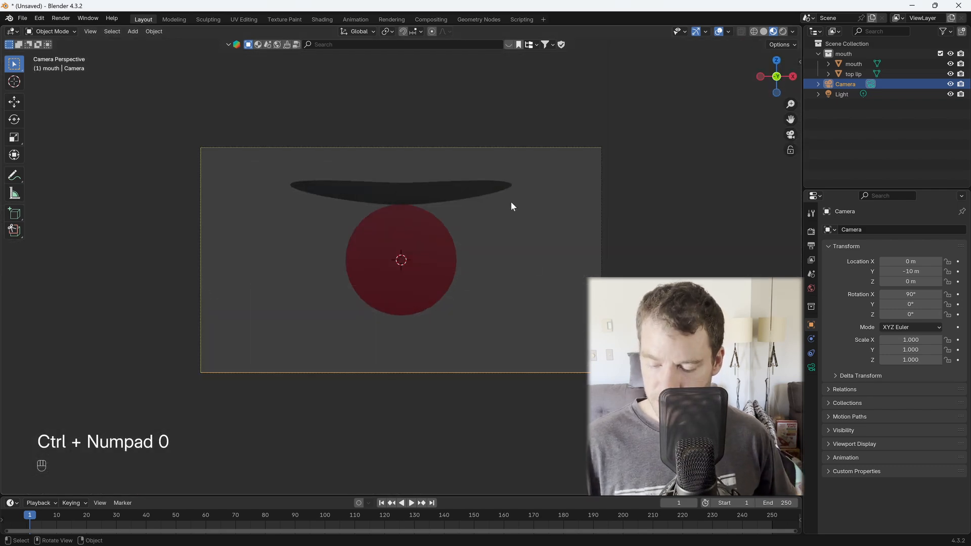
# Add a Grease Pencil Stroke object to the scene.
pyautogui.keyDown('ctrl'); pyautogui.moveTo(512, 284); pyautogui.dragTo(511, 298, button='middle'); pyautogui.keyUp('ctrl')
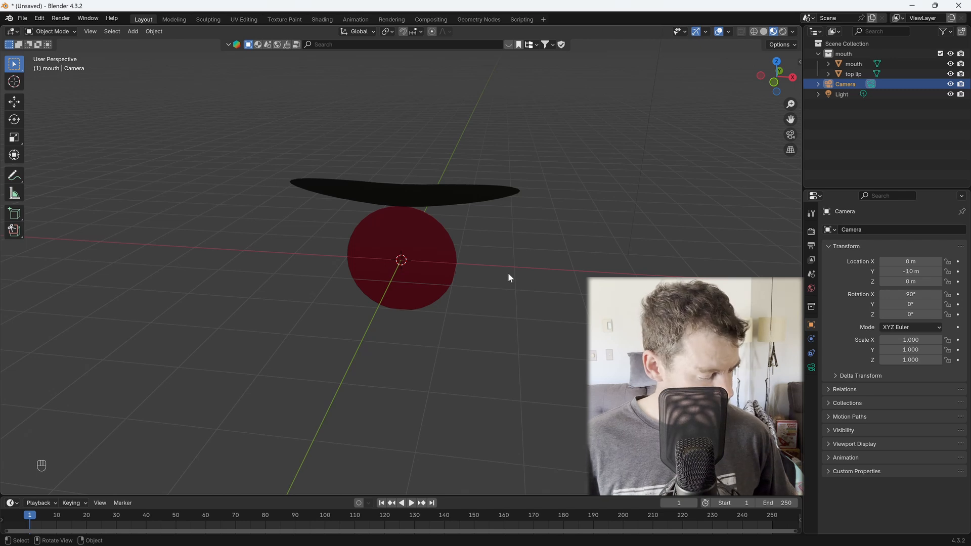
pyautogui.hotkey('shift', 'a')
pyautogui.moveTo(511, 271)
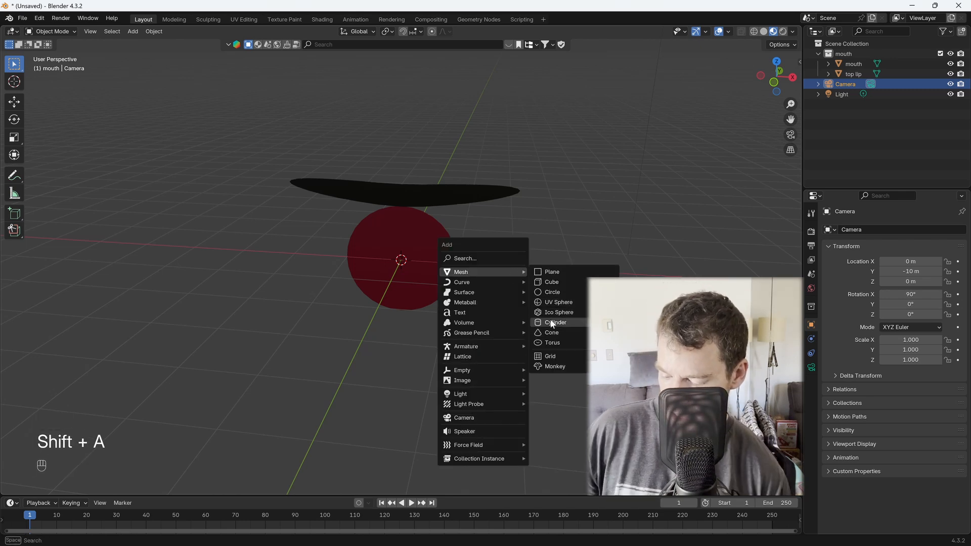
pyautogui.moveTo(510, 332)
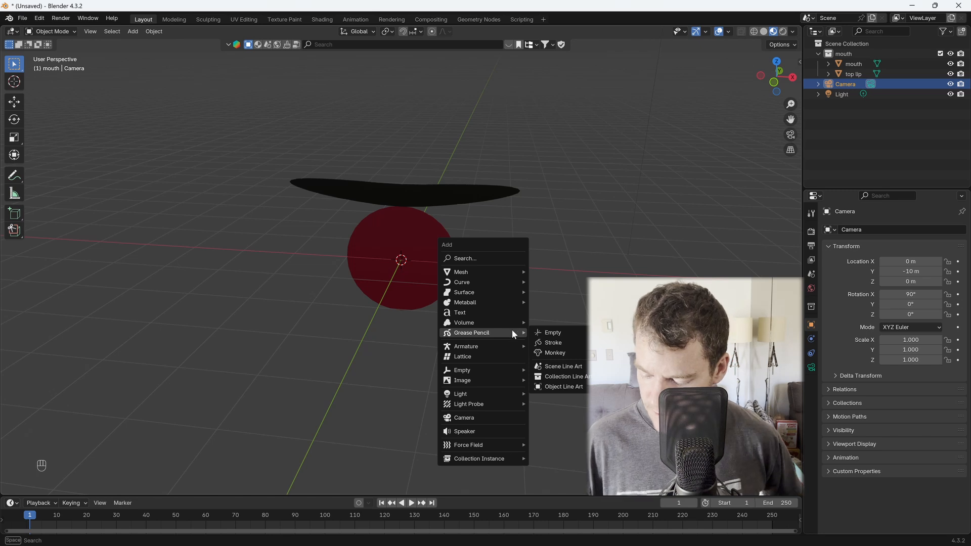
pyautogui.click(555, 342)
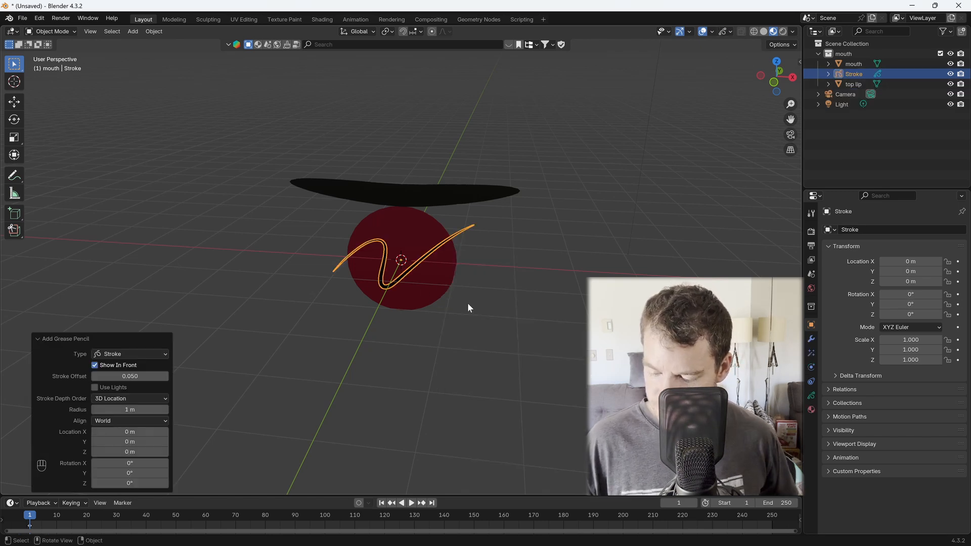
# Move the stroke away from the mouth, about -5.07 m along X and about -3.23 m along Z.
pyautogui.press('g')
pyautogui.press('x')
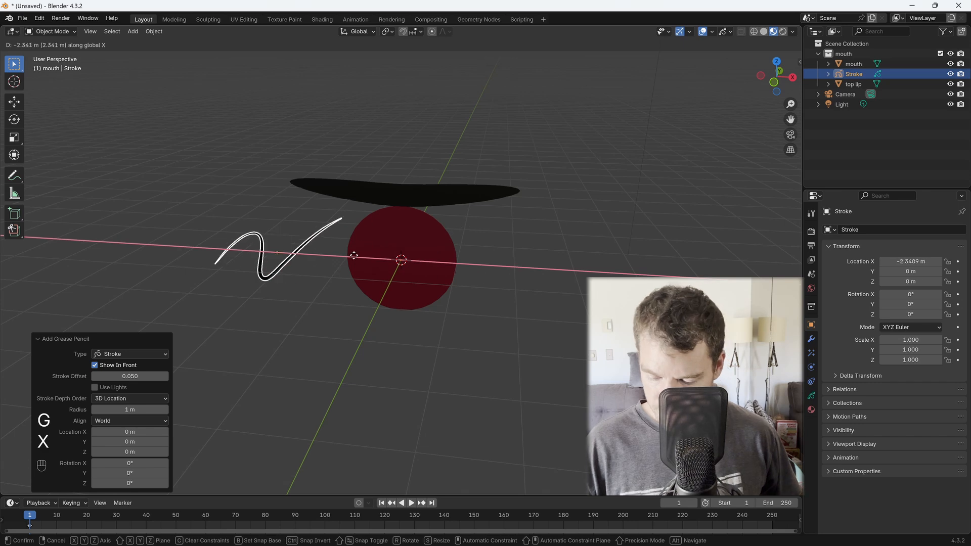
pyautogui.click(239, 239)
pyautogui.press('g')
pyautogui.press('y')
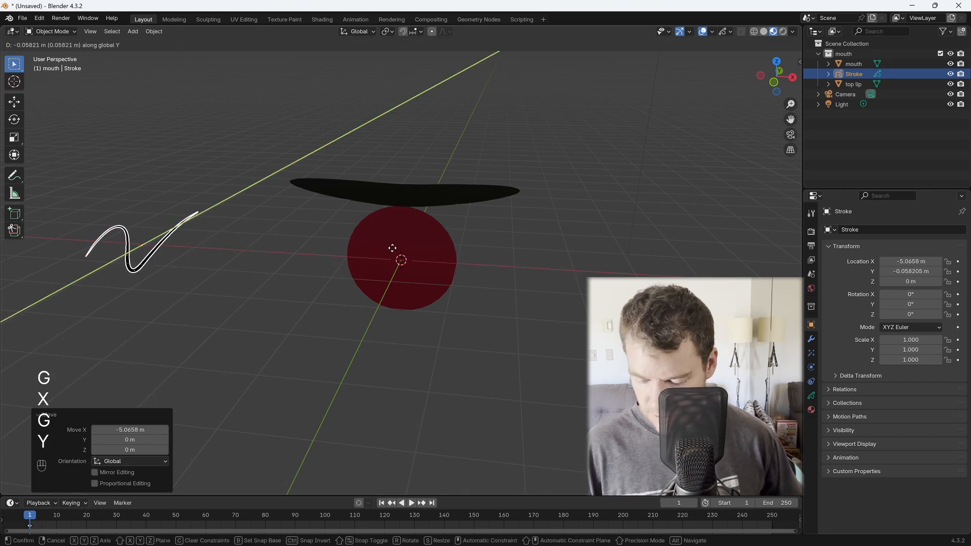
pyautogui.rightClick(380, 276)
pyautogui.press('g')
pyautogui.press('z')
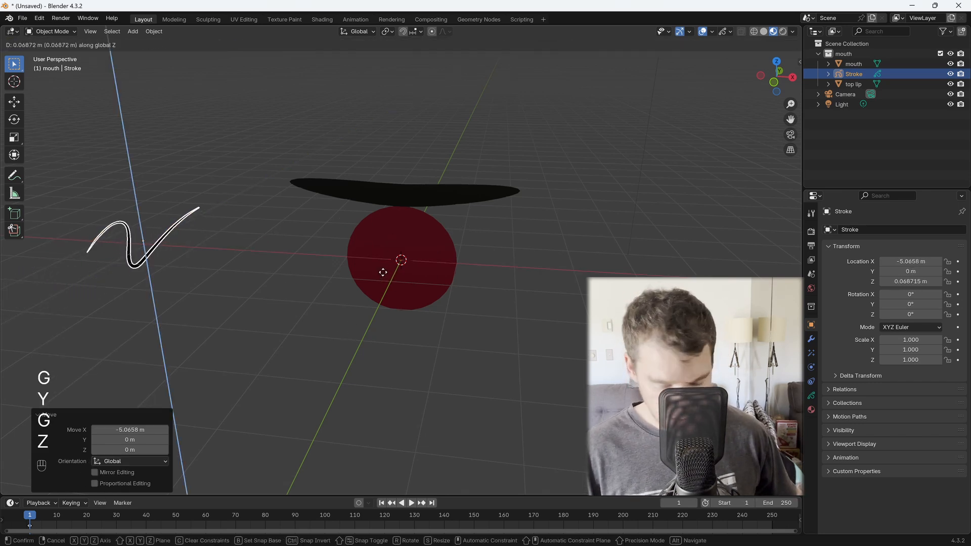
pyautogui.click(379, 423)
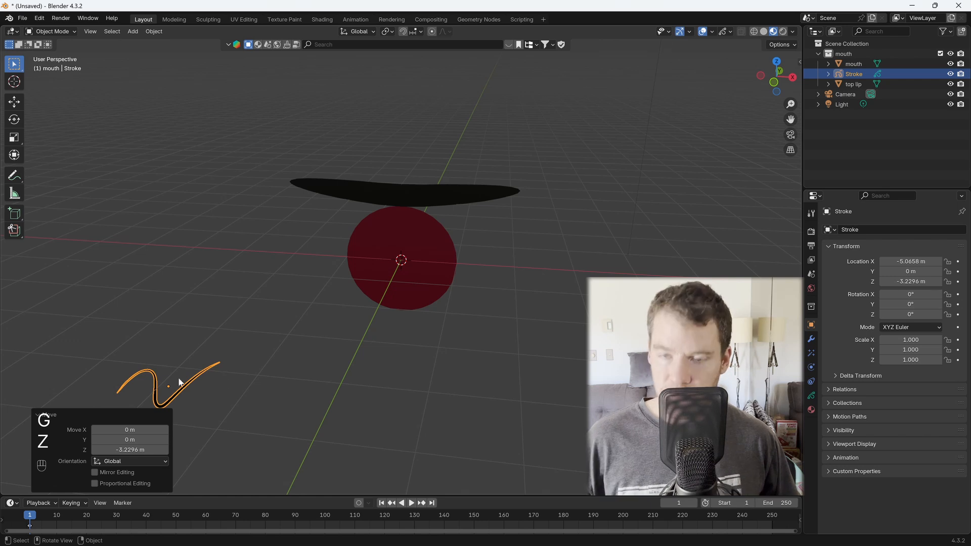
# Add a Line Art modifier to the Grease Pencil stroke.
pyautogui.click(811, 339)
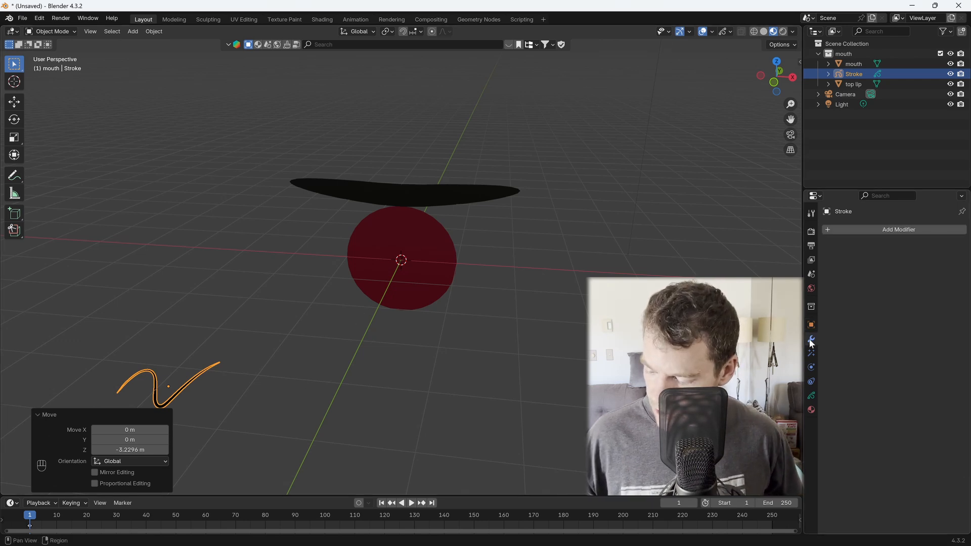
pyautogui.click(832, 228)
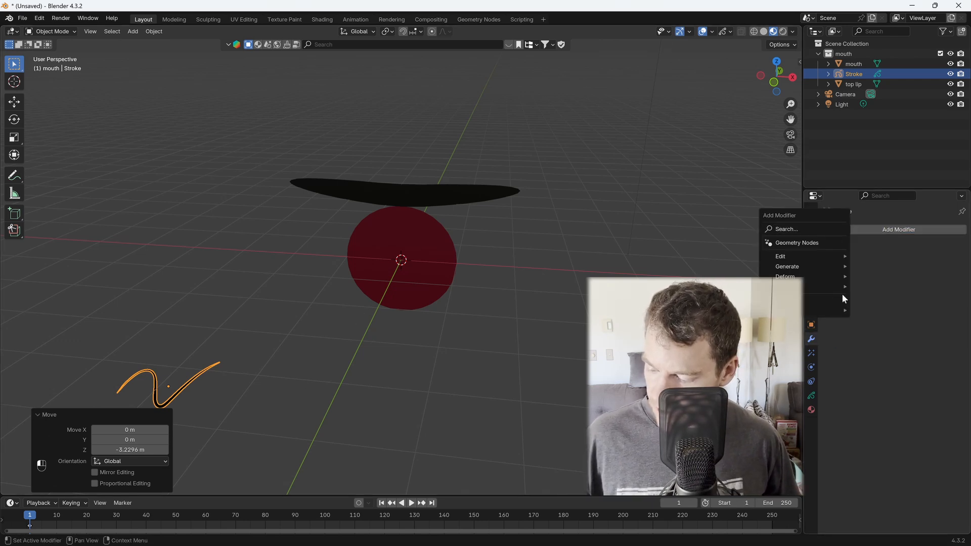
pyautogui.moveTo(832, 274)
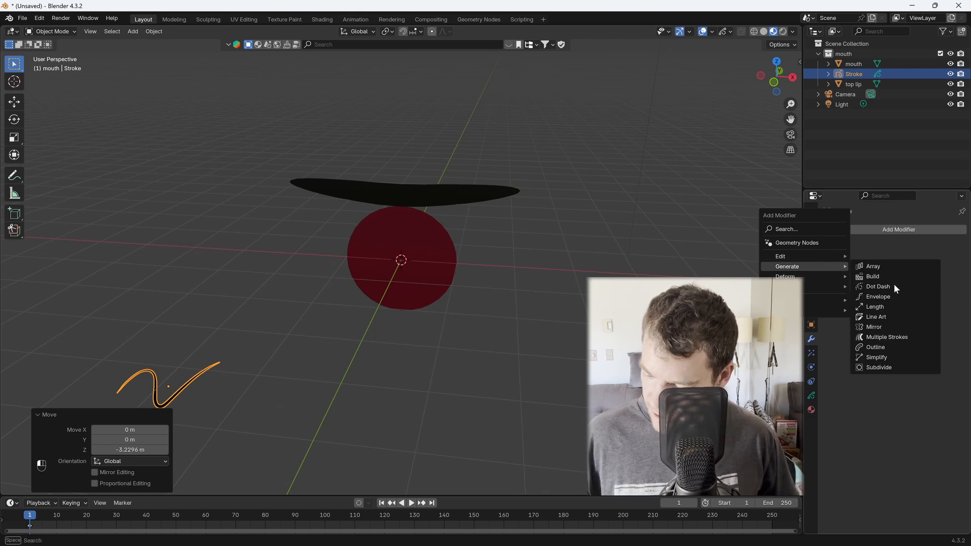
pyautogui.click(883, 316)
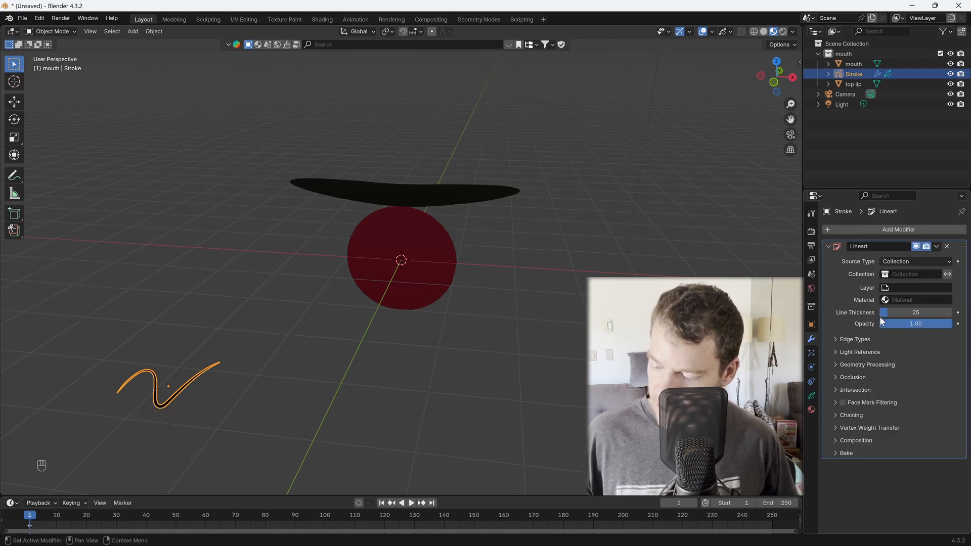
# Set the Line Art modifier's source collection to mouth, its layer to Lines and its material to Black.
pyautogui.click(895, 273)
pyautogui.click(835, 292)
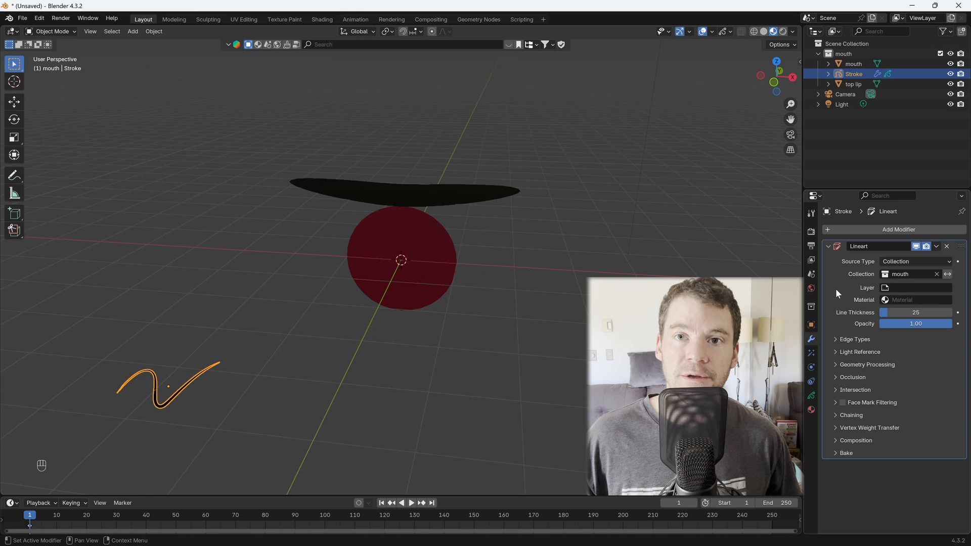
pyautogui.click(898, 290)
pyautogui.click(824, 314)
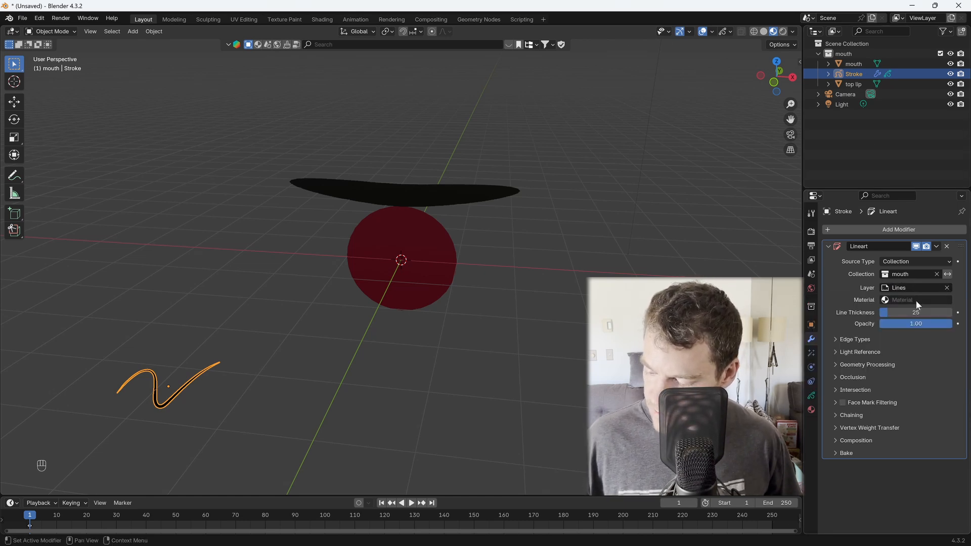
pyautogui.click(915, 300)
pyautogui.click(839, 318)
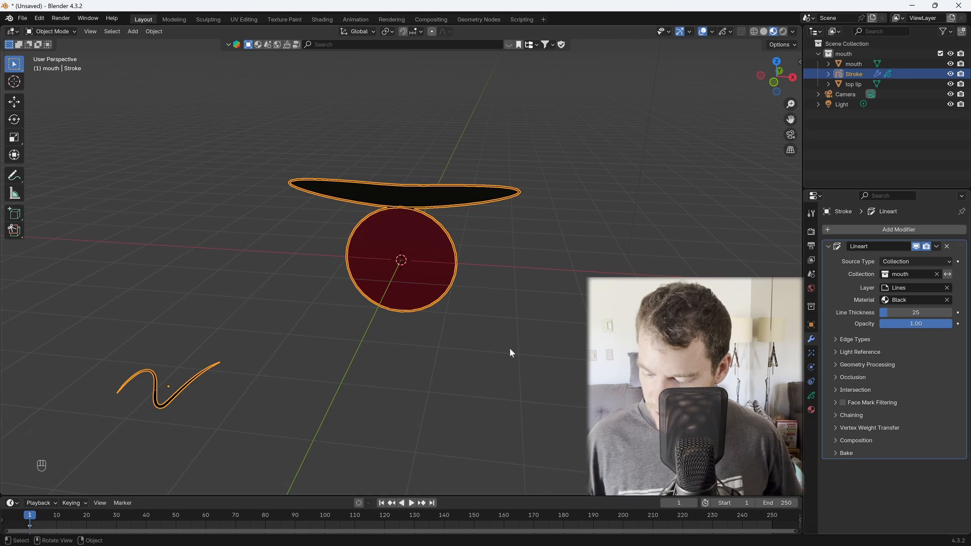
# Examine the outlines on the mouth and top lip through the camera and from an angled view.
pyautogui.keyDown('ctrl'); pyautogui.moveTo(459, 320); pyautogui.dragTo(517, 305, button='middle'); pyautogui.keyUp('ctrl')
pyautogui.click(167, 428)
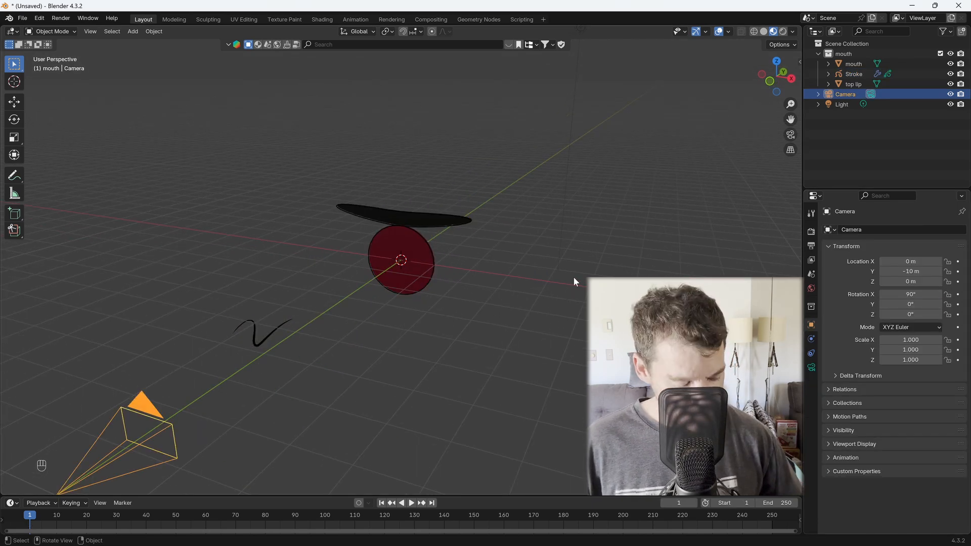
pyautogui.press('ctrl+KP_0')
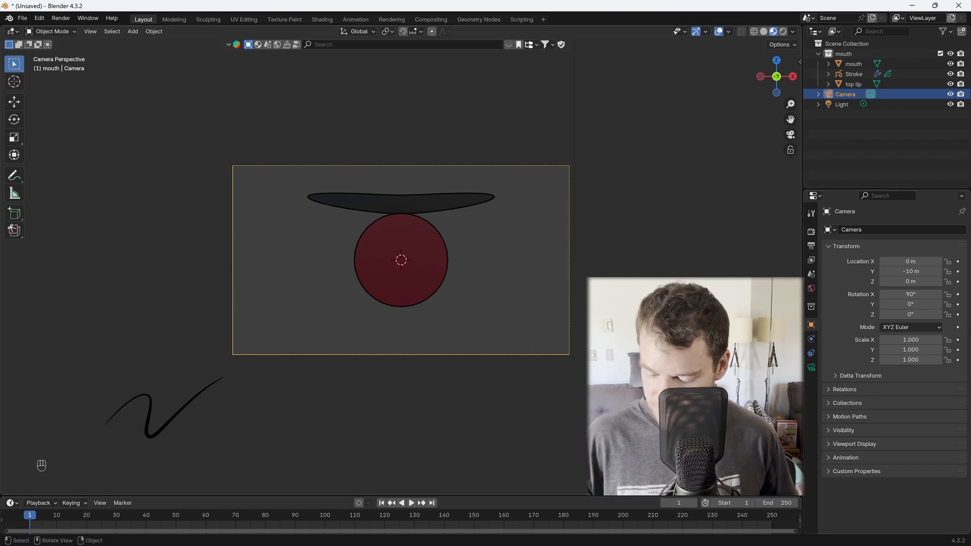
pyautogui.click(182, 409)
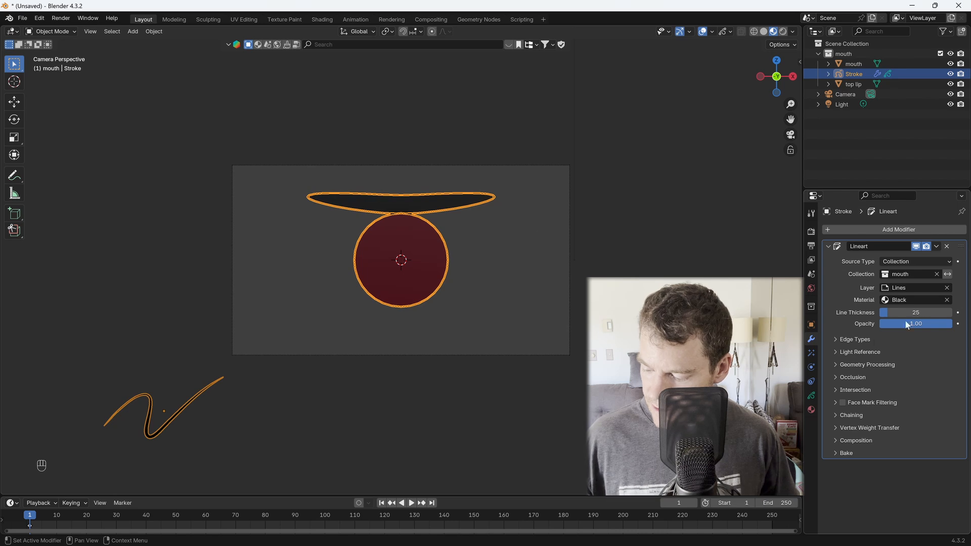
pyautogui.click(438, 259)
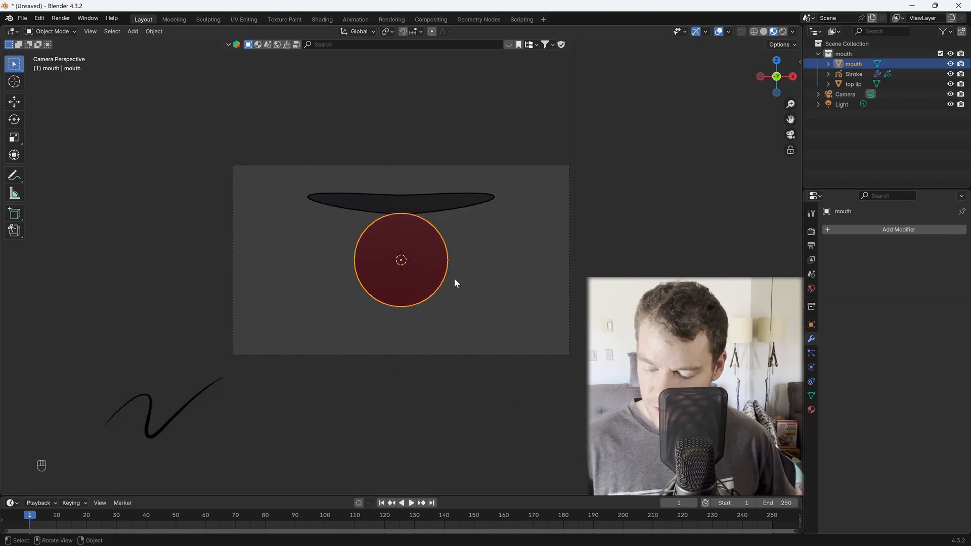
pyautogui.moveTo(453, 277); pyautogui.dragTo(474, 327, button='middle')
pyautogui.keyDown('ctrl'); pyautogui.moveTo(471, 256); pyautogui.dragTo(466, 278, button='middle'); pyautogui.keyUp('ctrl')
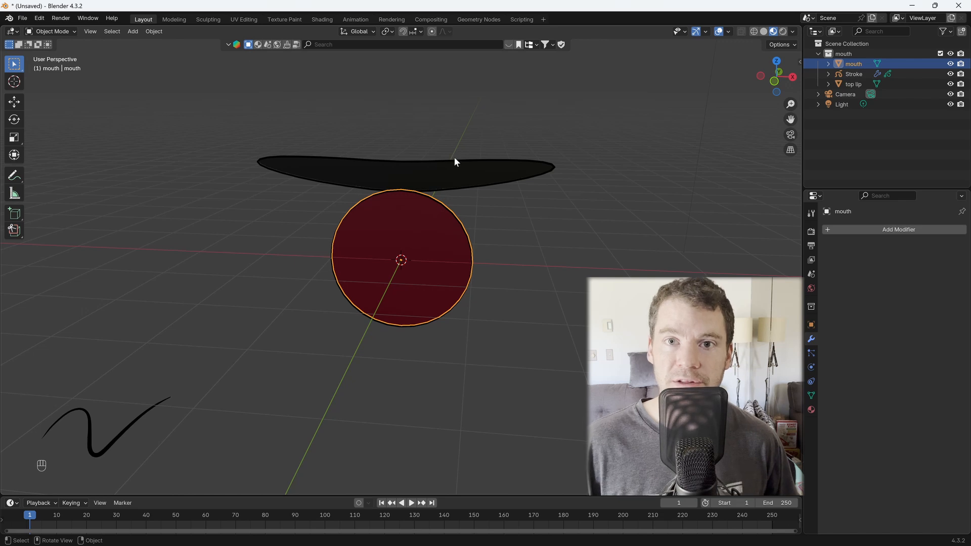
pyautogui.moveTo(456, 279); pyautogui.dragTo(483, 299, button='middle')
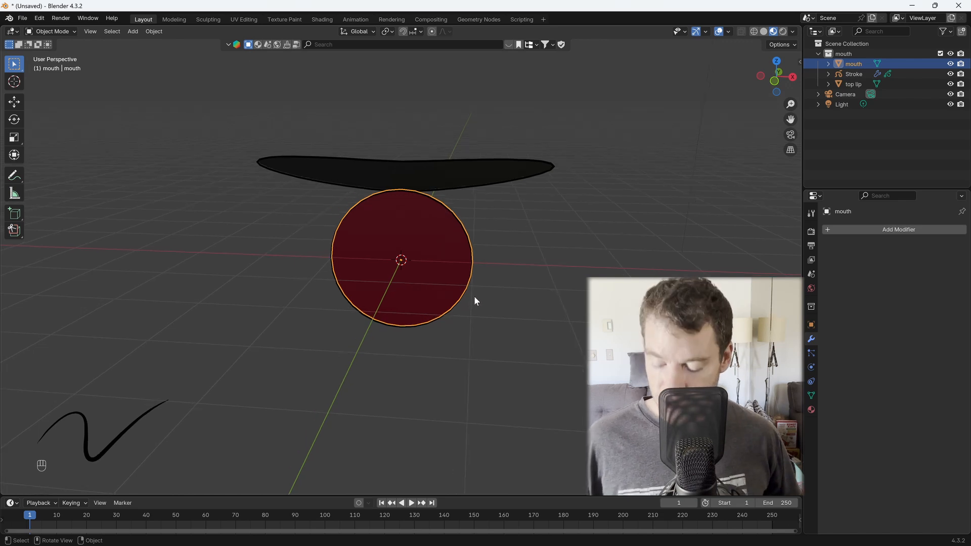
# Add an armature to the mouth collection in front view, with nothing else selected.
pyautogui.press('KP_1')
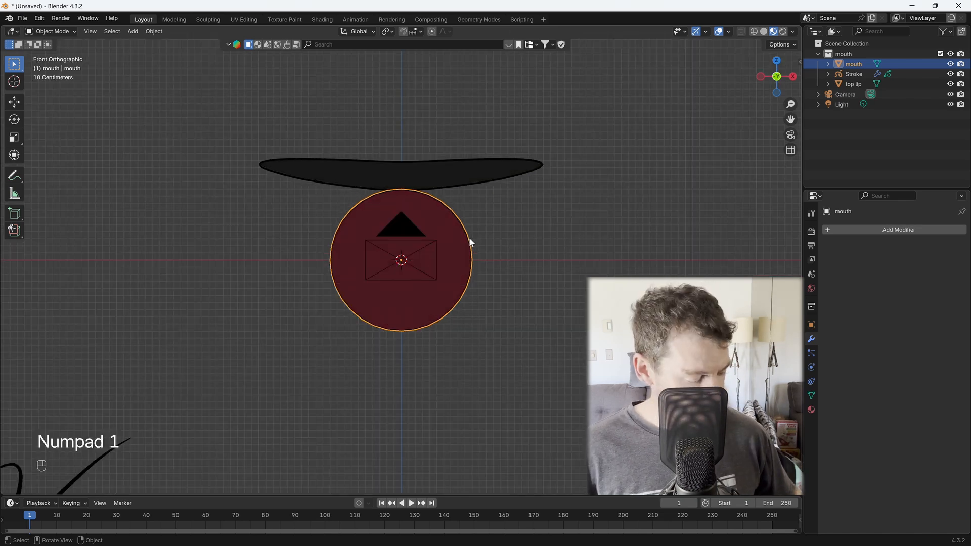
pyautogui.hotkey('alt', 'a')
pyautogui.click(846, 52)
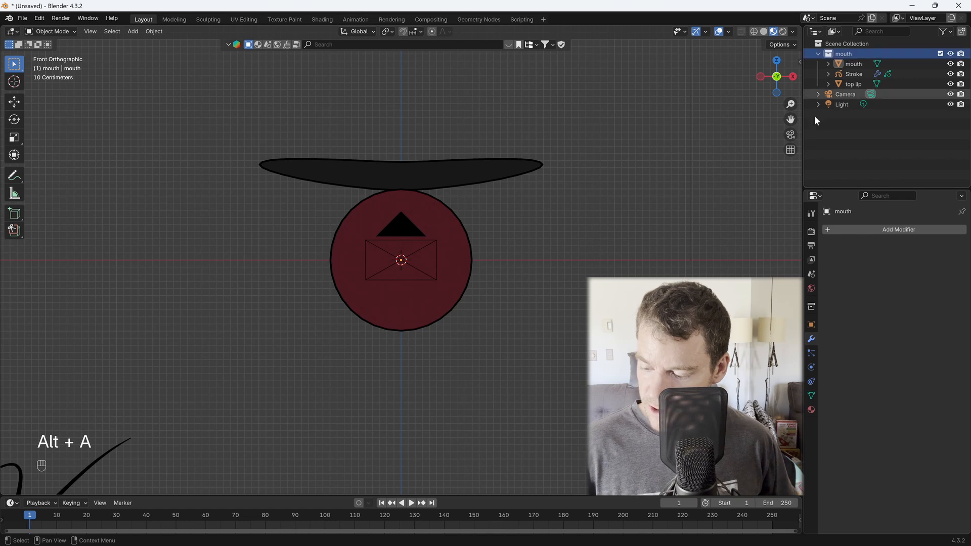
pyautogui.hotkey('shift', 'a')
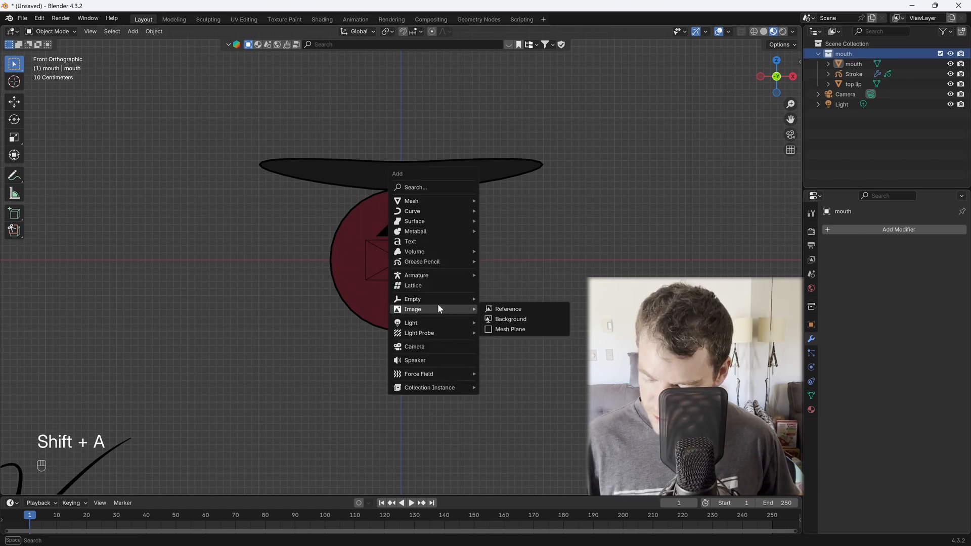
pyautogui.moveTo(442, 274)
pyautogui.click(526, 274)
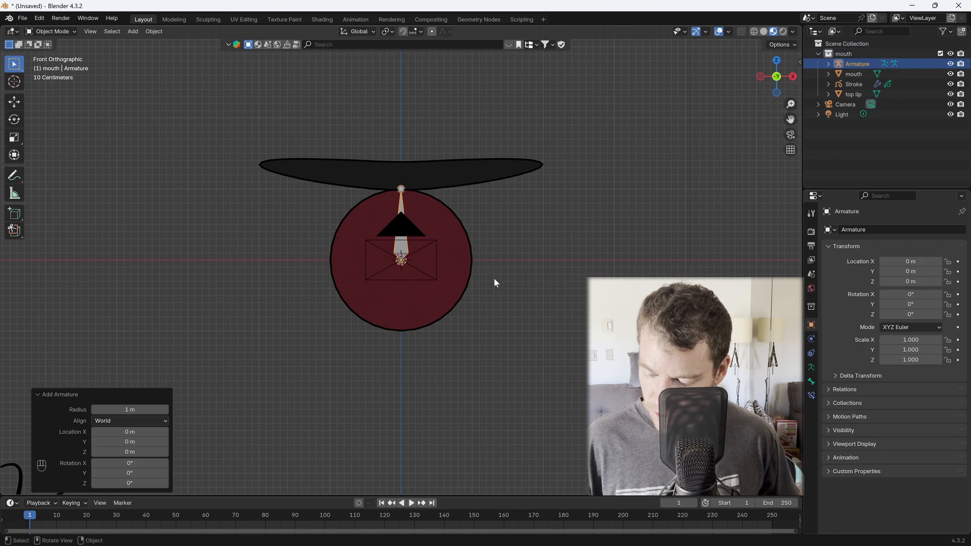
# Duplicate the armature and place the copy 1 m higher along Z.
pyautogui.hotkey('shift', 'd')
pyautogui.press('z')
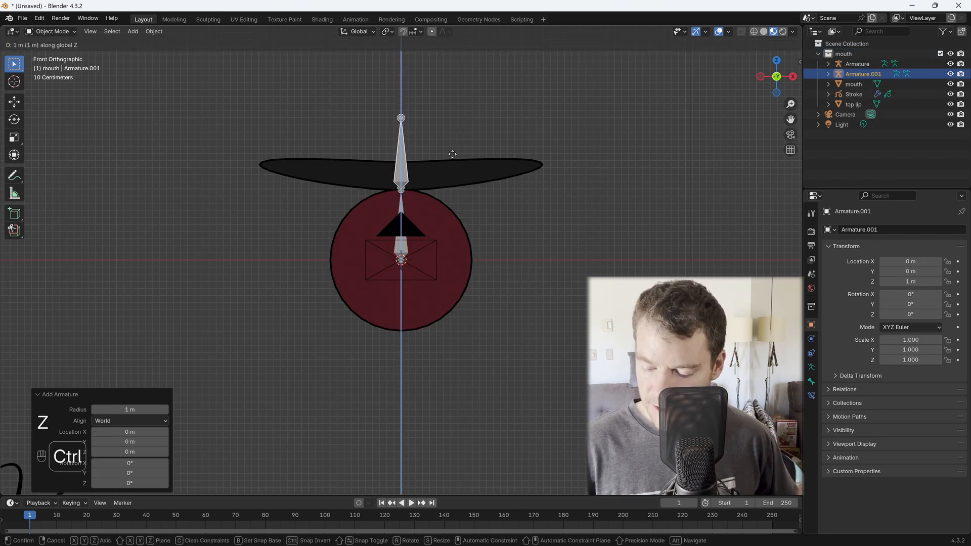
pyautogui.click(452, 158)
# Rotate the original armature 90° around the Y axis.
pyautogui.click(401, 205)
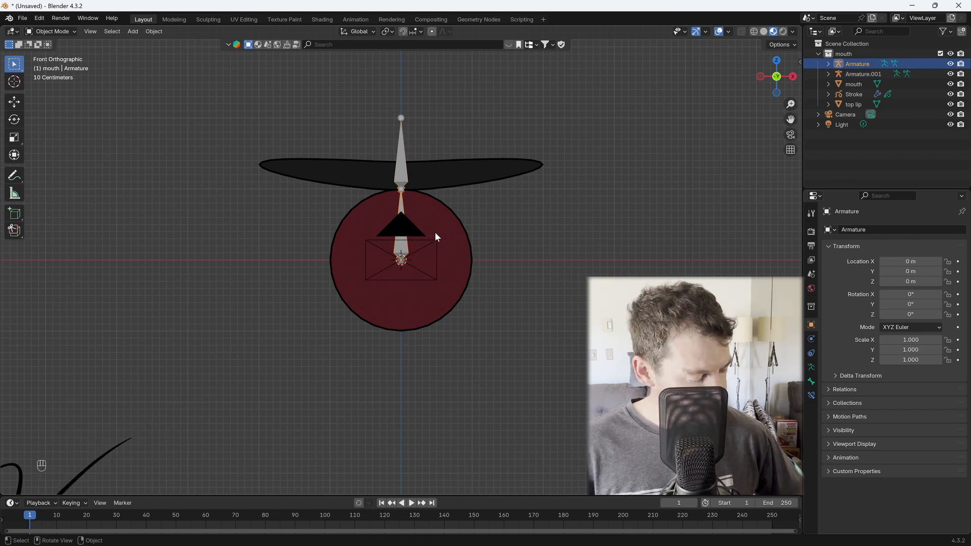
pyautogui.press('r')
pyautogui.press('y')
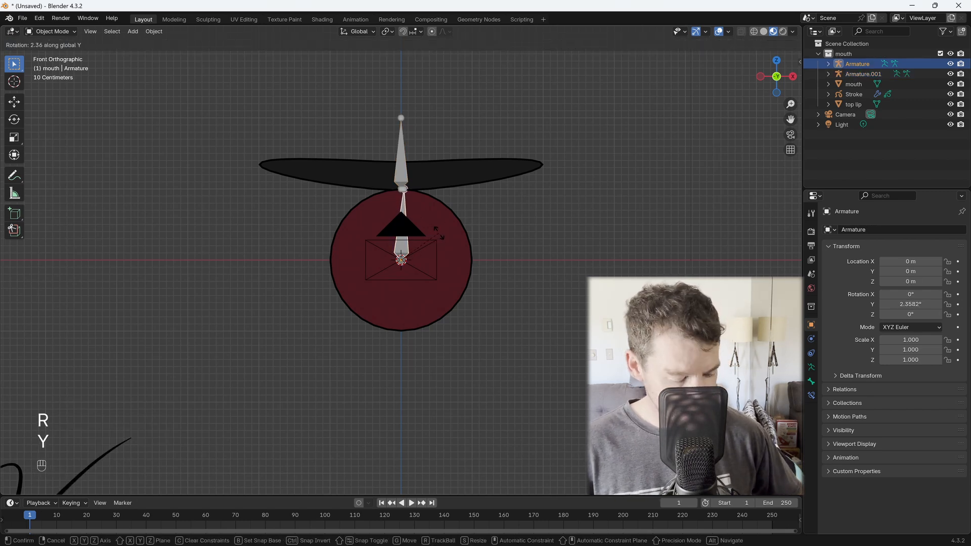
pyautogui.press('KP_9')
pyautogui.press('KP_0')
pyautogui.press('KP_Enter')
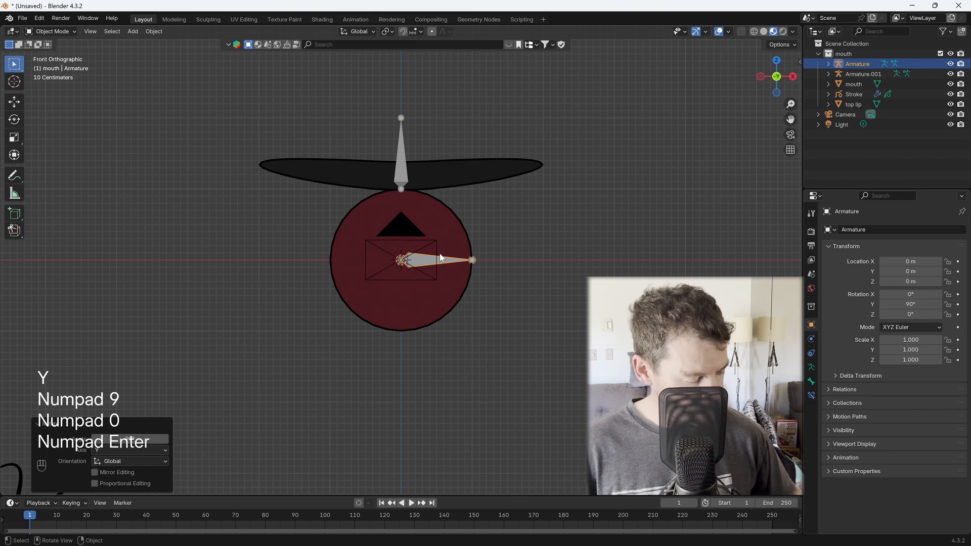
# Move the rotated armature -0.9 m along Z to the mouth circle's lower edge.
pyautogui.press('g')
pyautogui.press('z')
pyautogui.press('ctrl')
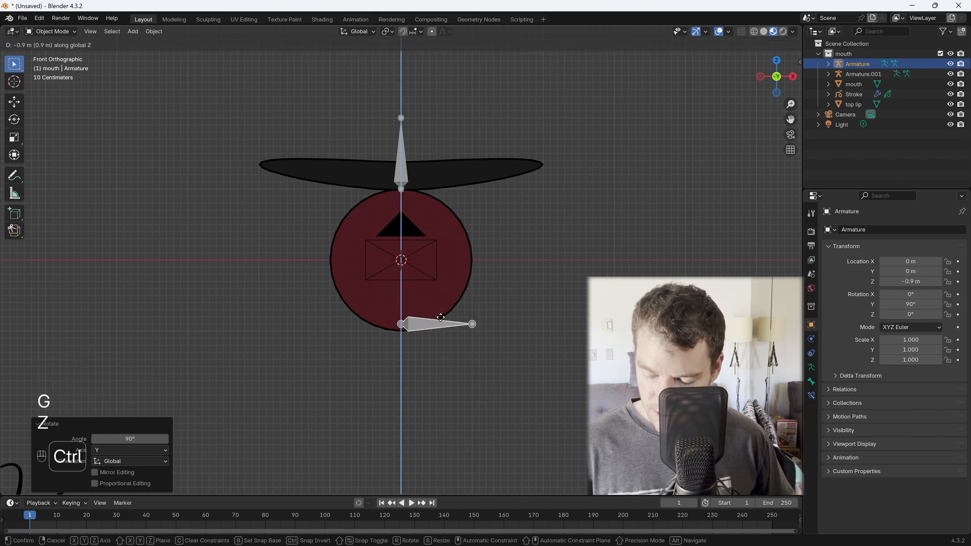
pyautogui.click(440, 318)
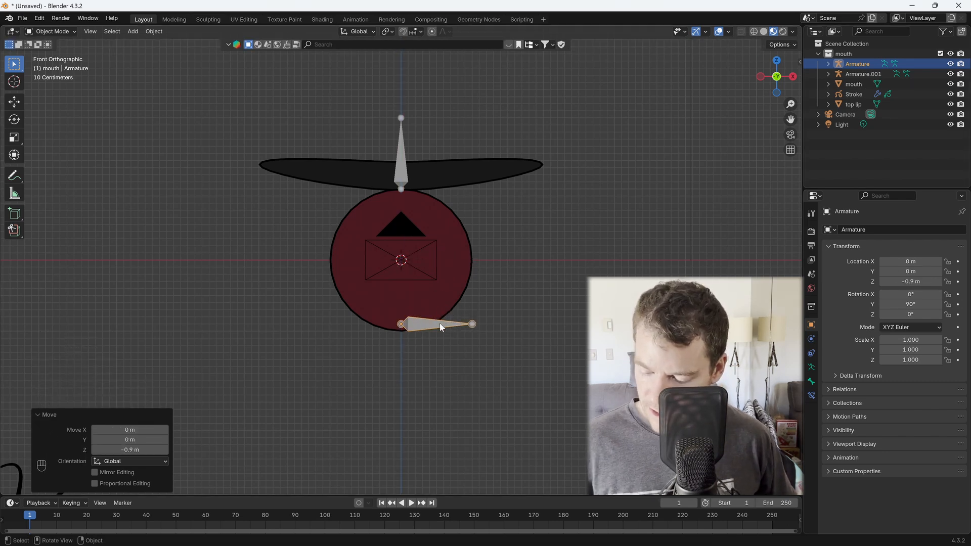
# Rename the armatures' bones, naming the upper armature's bone "top lip".
pyautogui.click(811, 381)
pyautogui.click(872, 229)
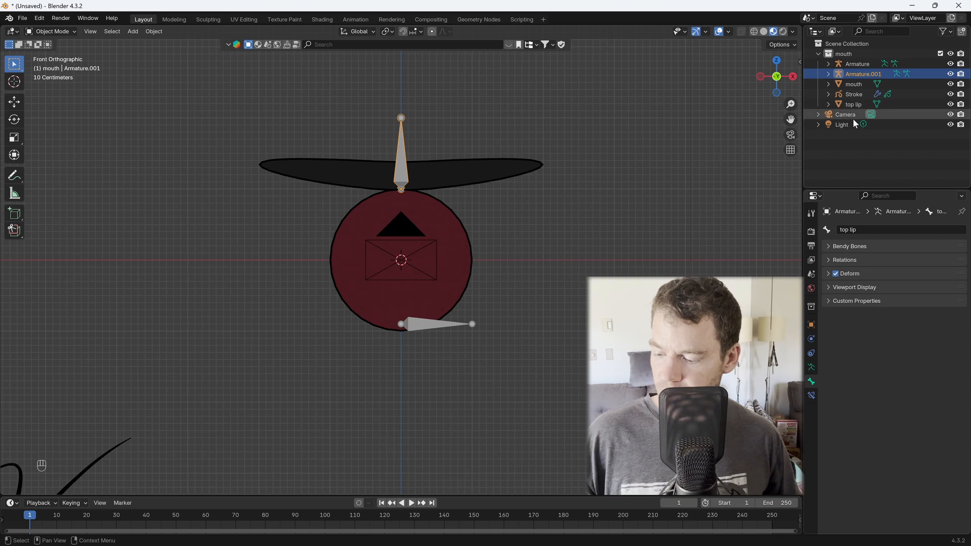
# Join the original armature and its copy into one armature object.
pyautogui.press('Tab')
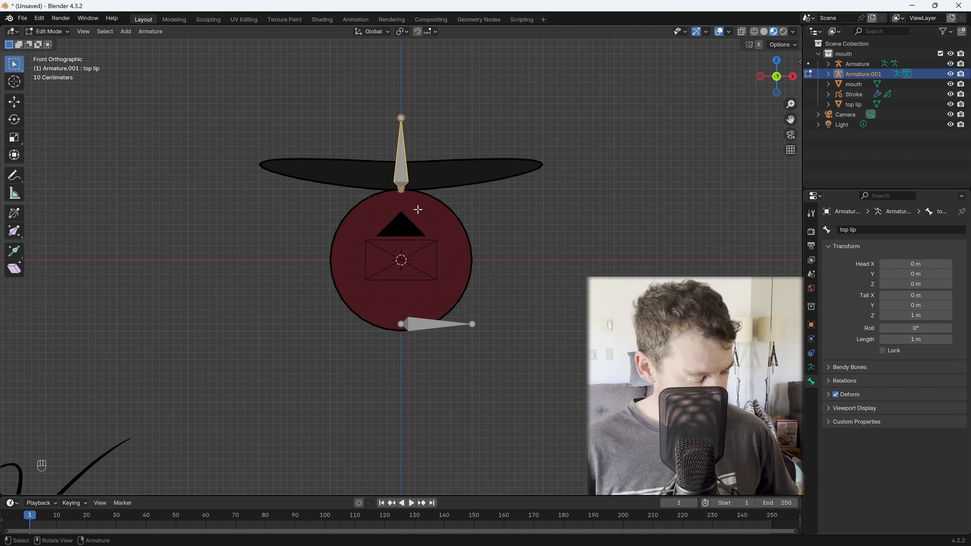
pyautogui.press('Tab')
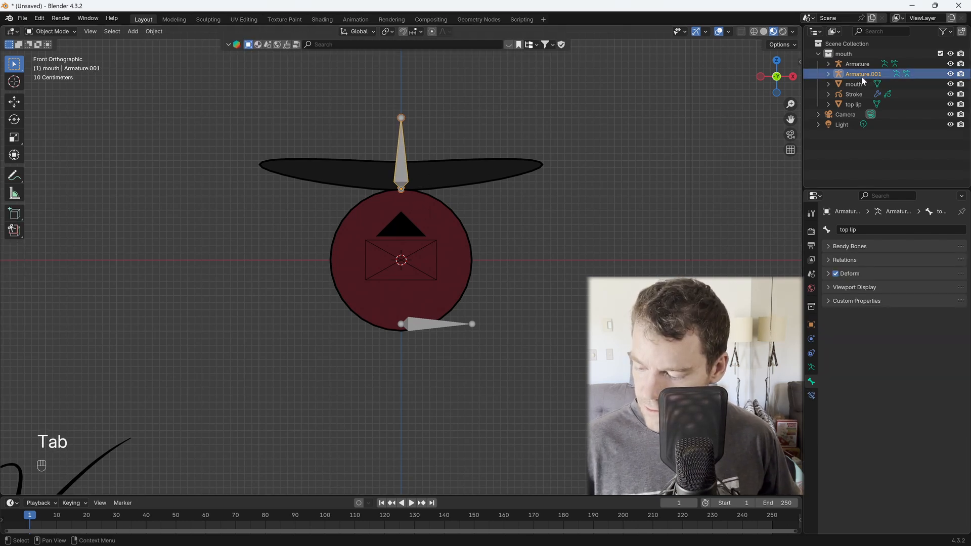
pyautogui.keyDown('shift'); pyautogui.click(863, 63); pyautogui.keyUp('shift')
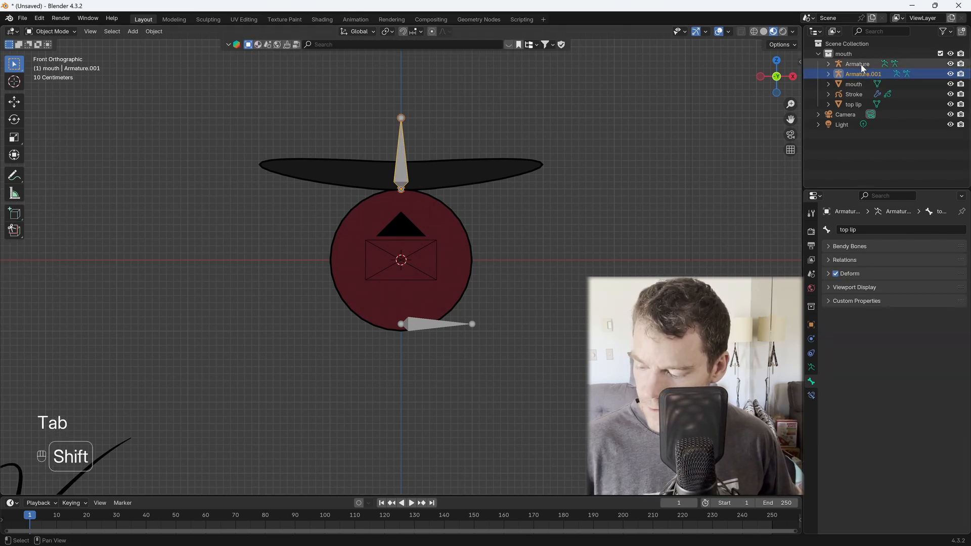
pyautogui.rightClick(456, 234)
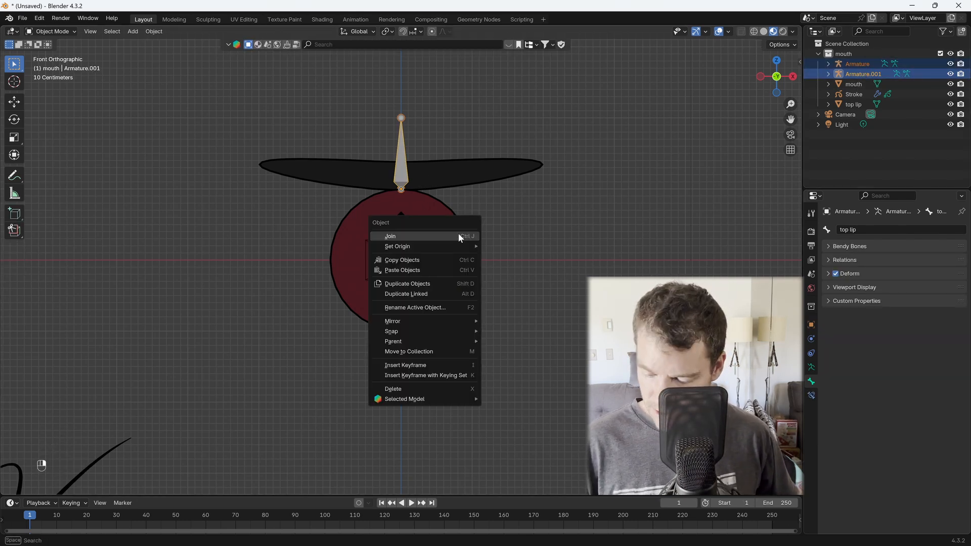
pyautogui.click(399, 235)
# Rename the joined armature object to "Armature".
pyautogui.doubleClick(860, 63)
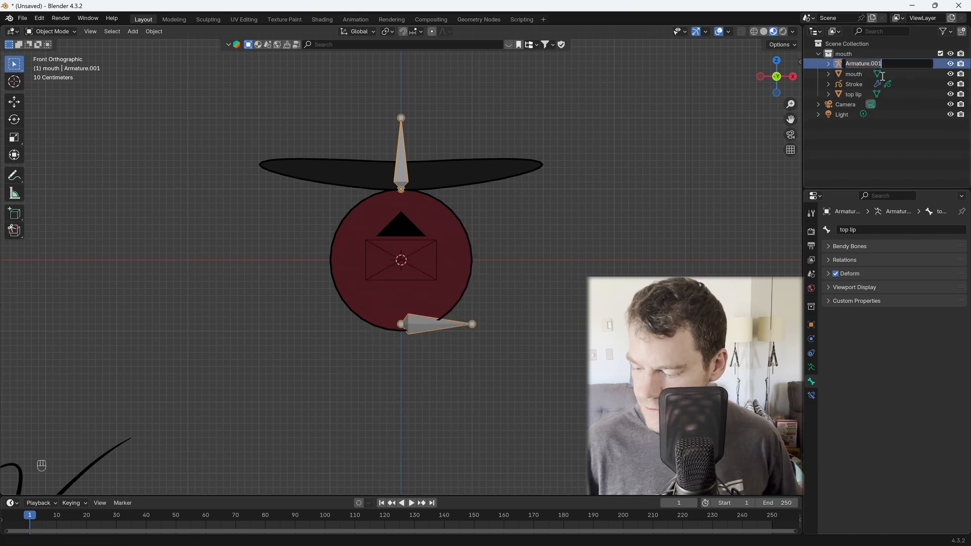
pyautogui.press('BackSpace')
pyautogui.press('BackSpace')
pyautogui.press('BackSpace')
pyautogui.press('BackSpace')
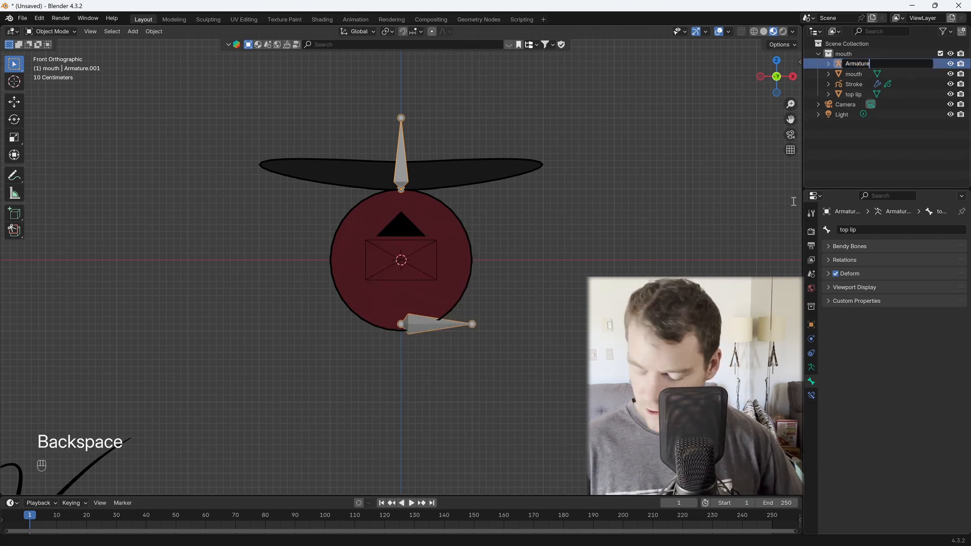
pyautogui.click(793, 202)
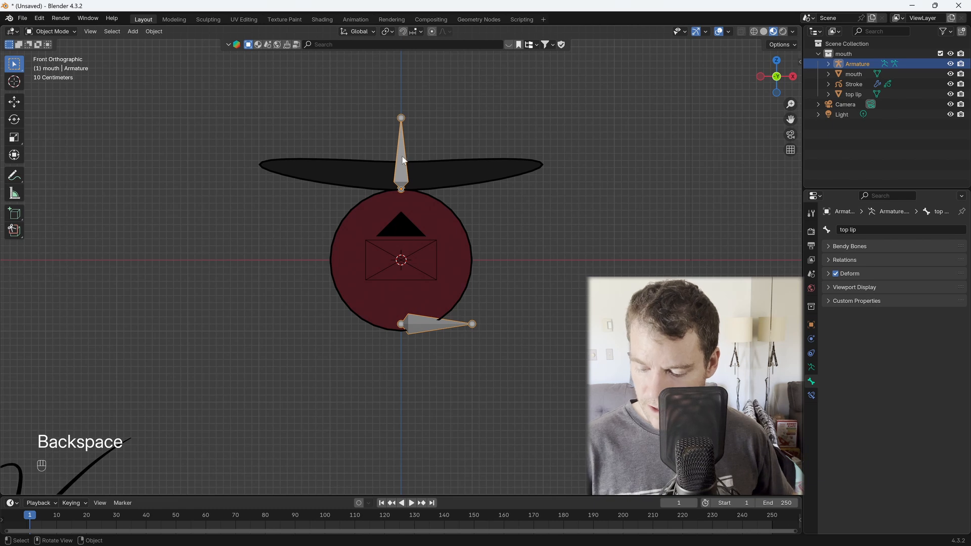
# Parent the top lip bone to the mouth bone with the Keep Offset option.
pyautogui.press('Tab')
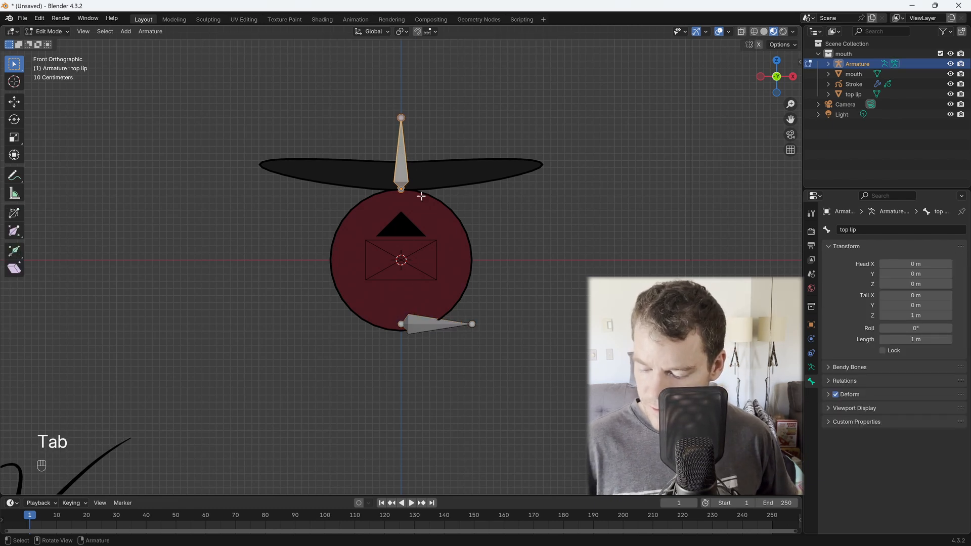
pyautogui.keyDown('shift'); pyautogui.click(437, 321); pyautogui.keyUp('shift')
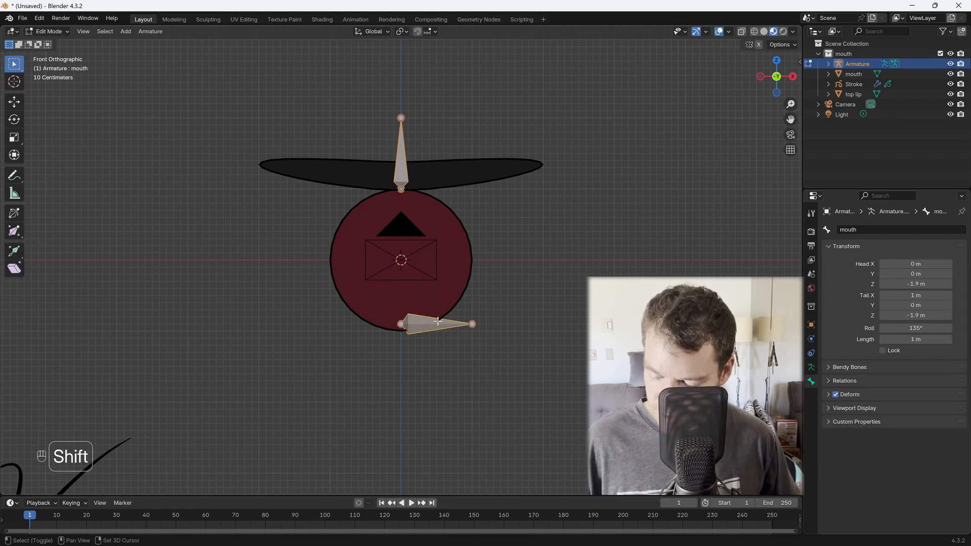
pyautogui.rightClick(443, 317)
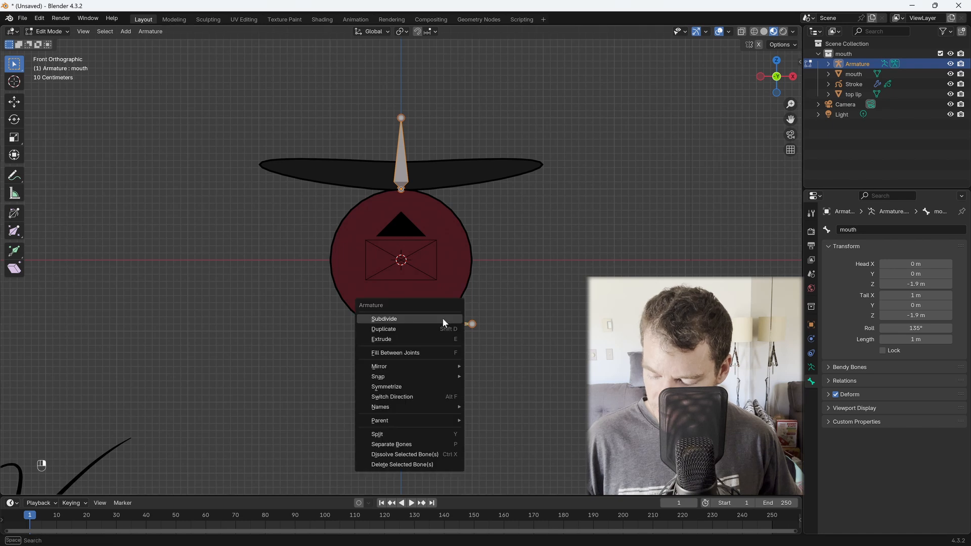
pyautogui.moveTo(418, 423)
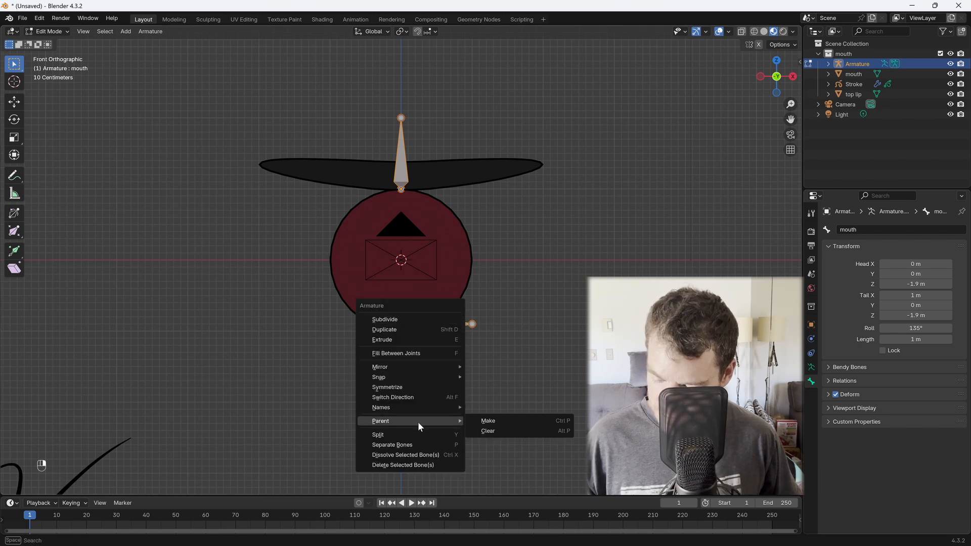
pyautogui.click(520, 424)
pyautogui.click(528, 424)
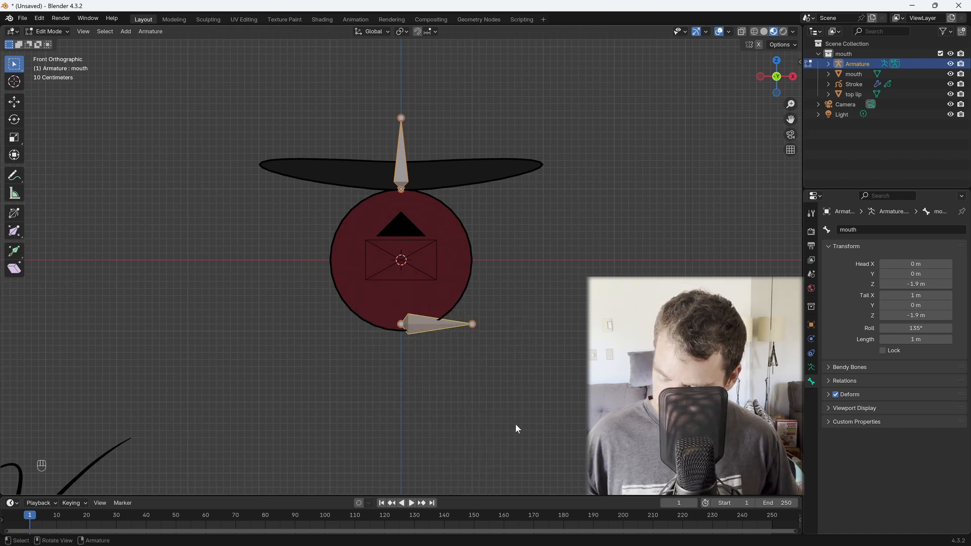
pyautogui.rightClick(515, 429)
pyautogui.moveTo(521, 426)
pyautogui.click(560, 425)
pyautogui.click(562, 423)
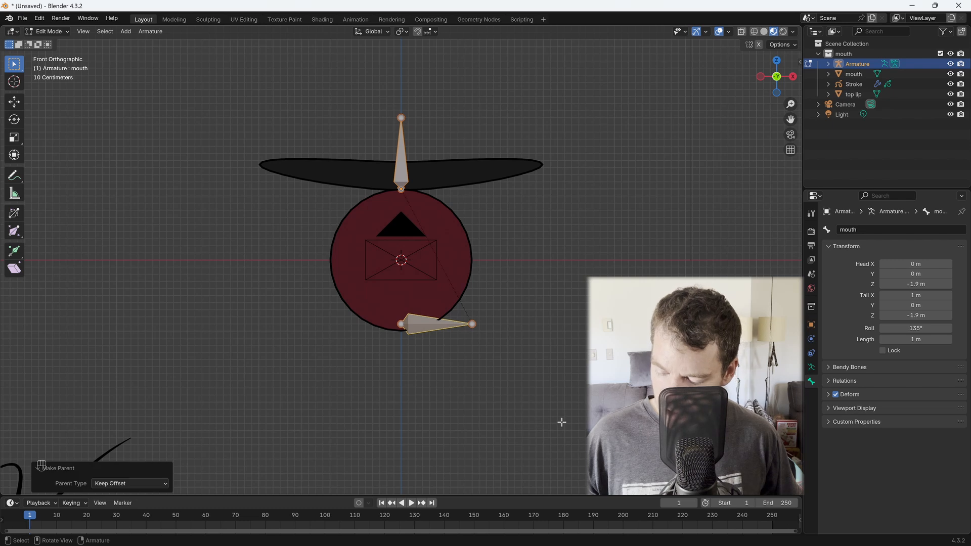
# Set the mouth bone's roll to 0° and return to Object Mode.
pyautogui.click(417, 322)
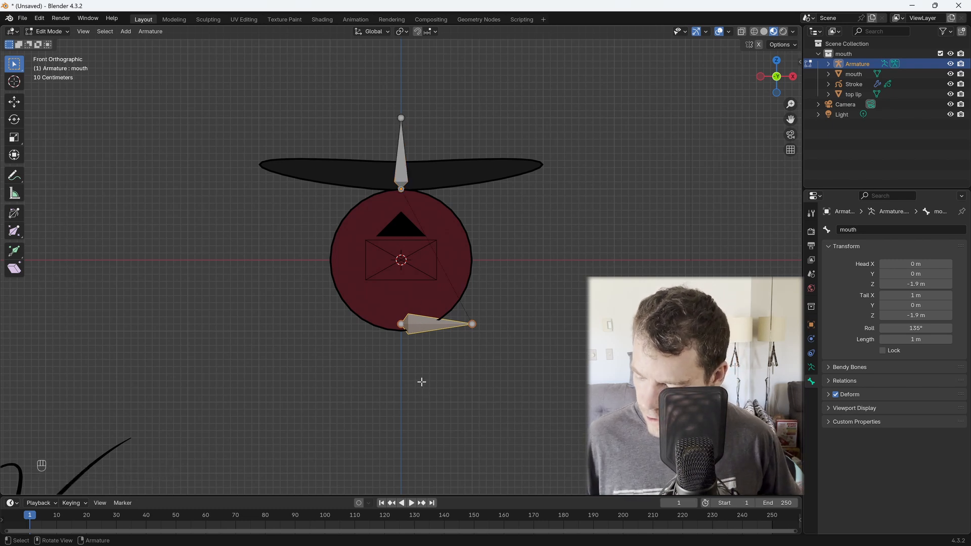
pyautogui.click(811, 367)
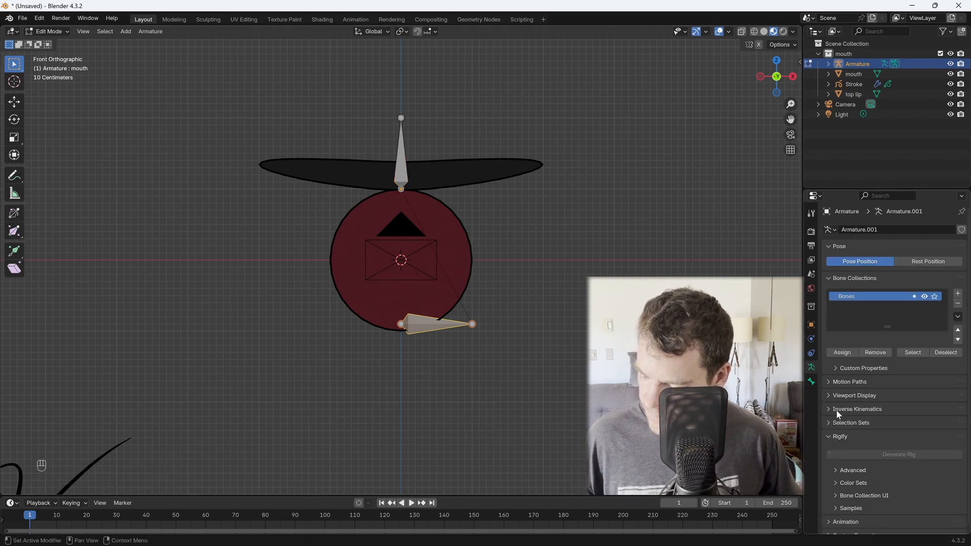
pyautogui.click(810, 381)
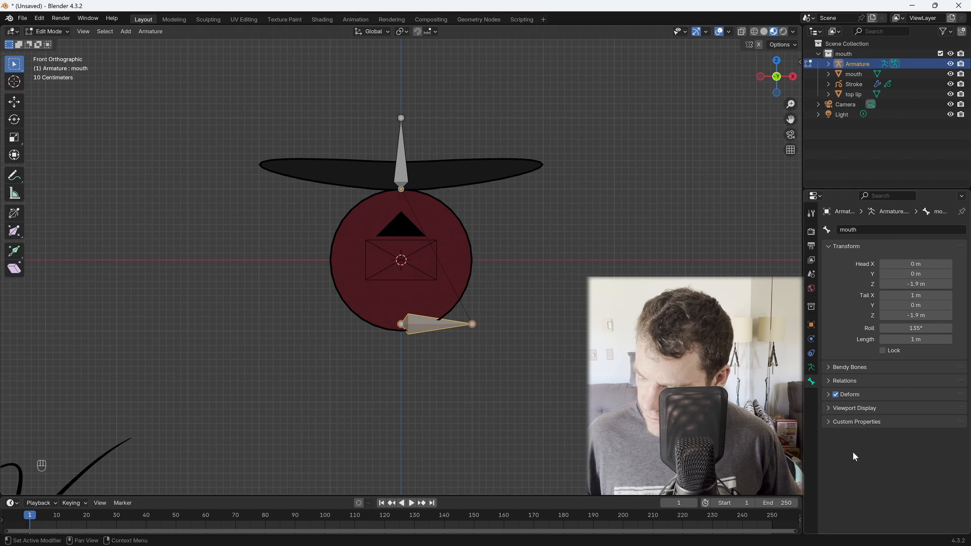
pyautogui.press('Tab')
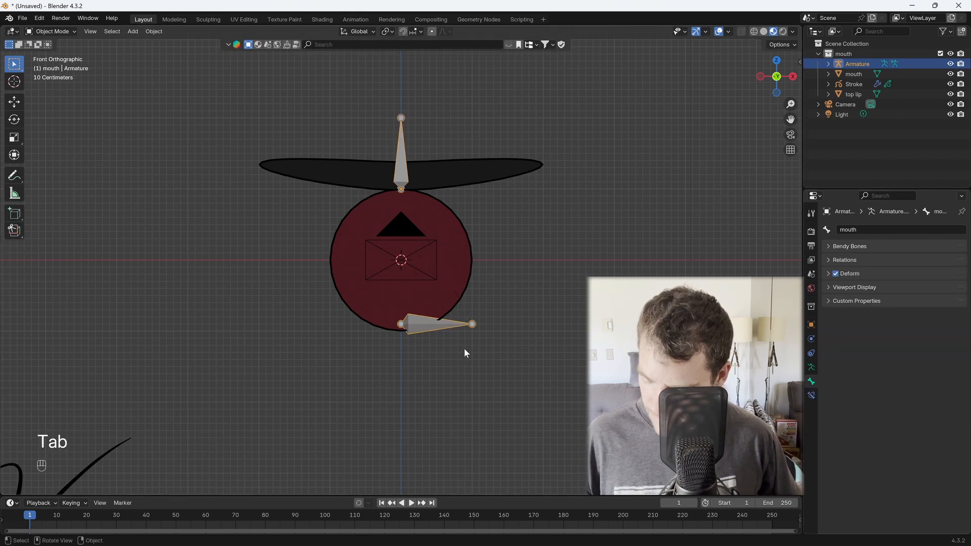
pyautogui.click(837, 287)
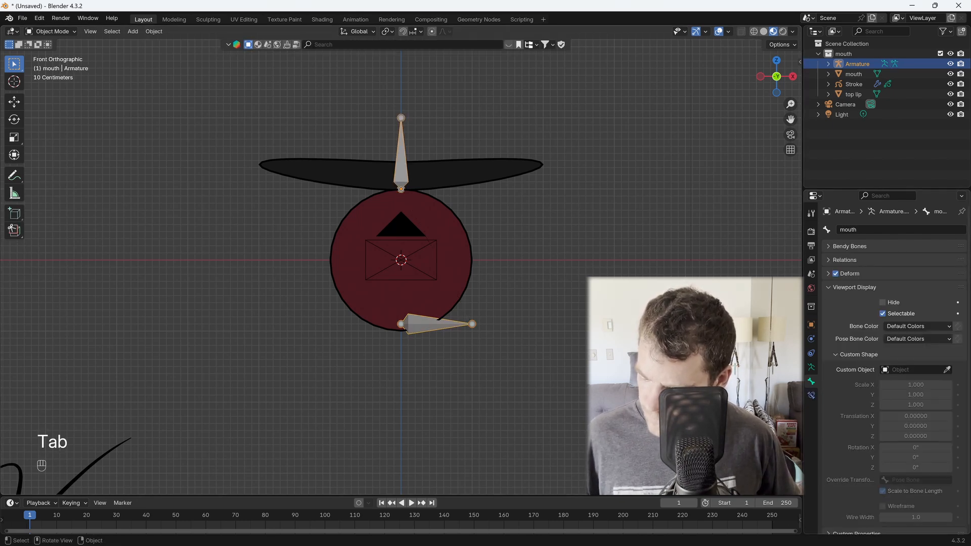
pyautogui.press('Tab')
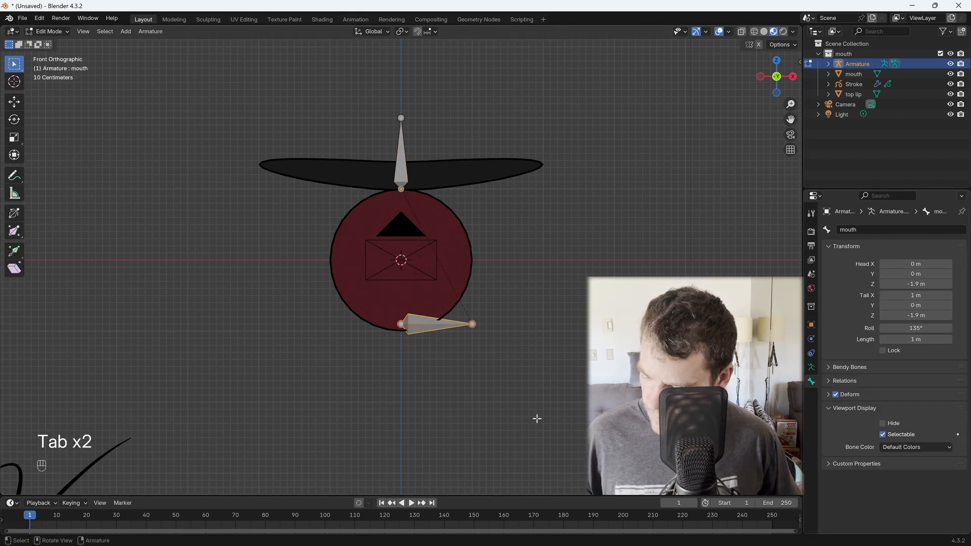
pyautogui.click(828, 383)
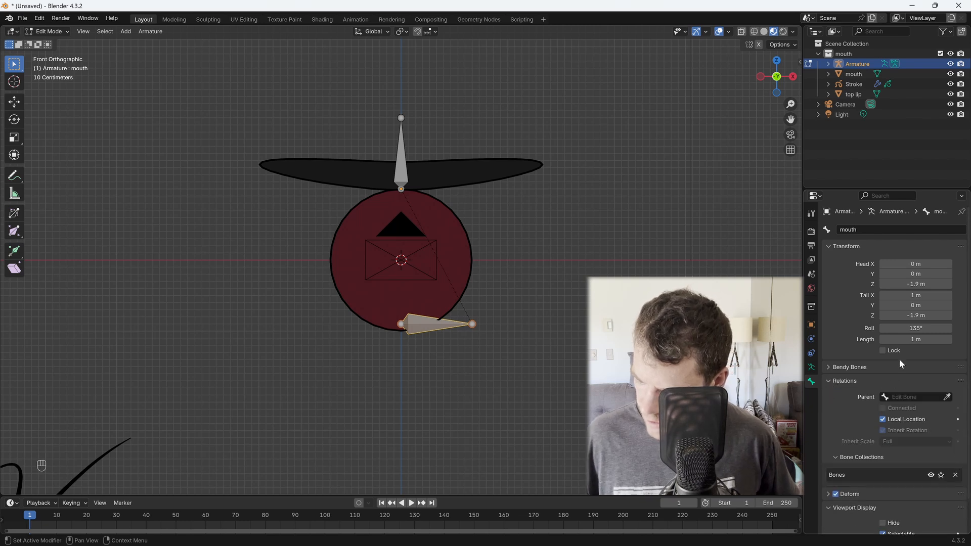
pyautogui.click(909, 329)
pyautogui.write('0')
pyautogui.press('Return')
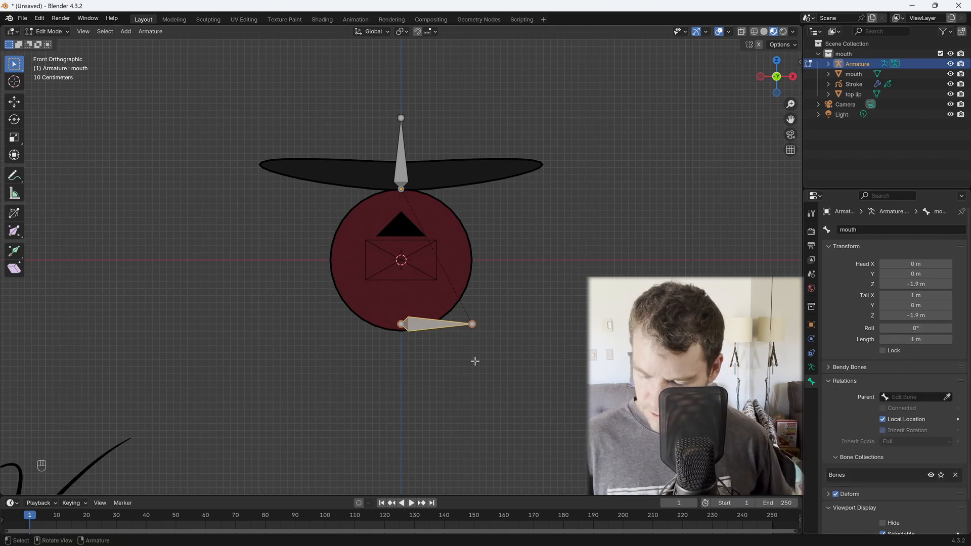
pyautogui.press('Tab')
# Test the bone parenting in Pose Mode by rotating the mouth bone and moving the top lip bone, cancelling both transforms.
pyautogui.scroll(1, 464, 268)
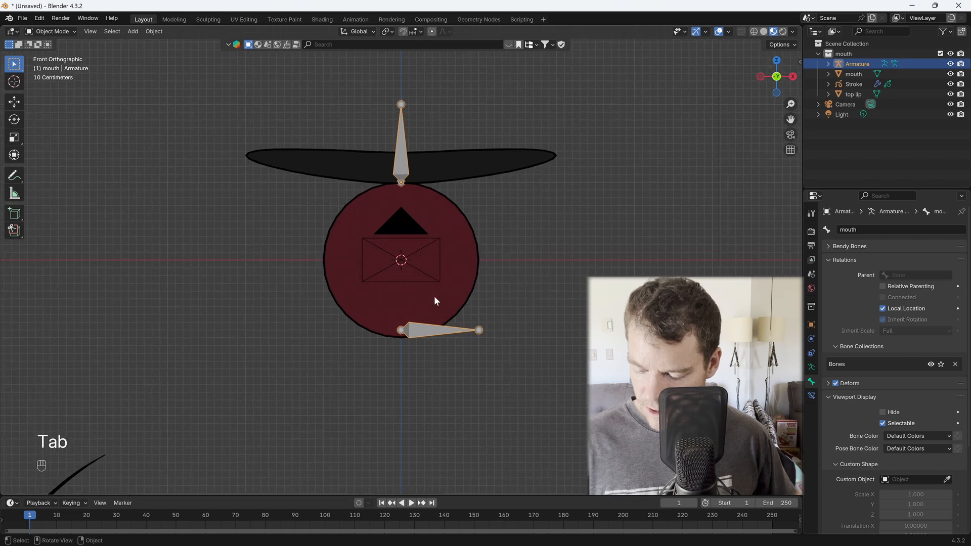
pyautogui.hotkey('ctrl', 'Tab')
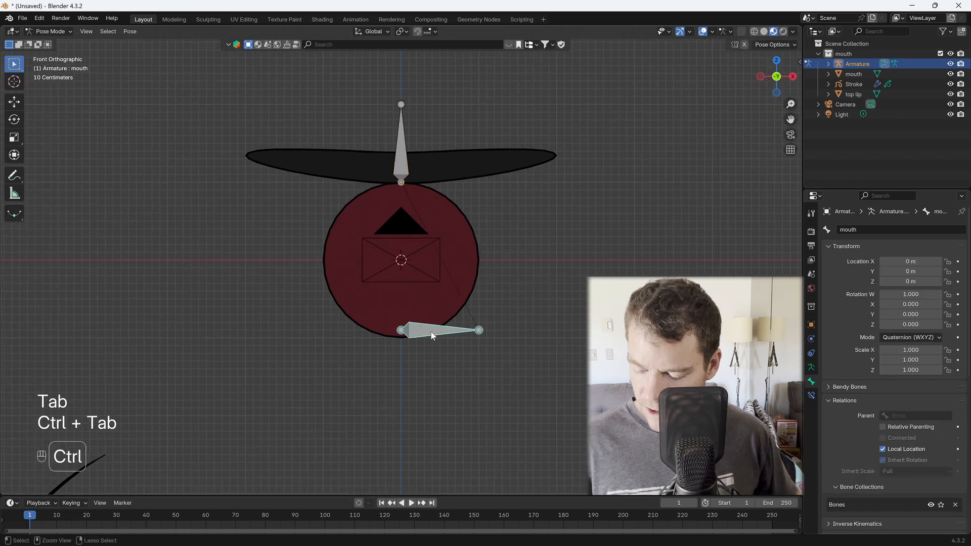
pyautogui.press('r')
pyautogui.rightClick(520, 303)
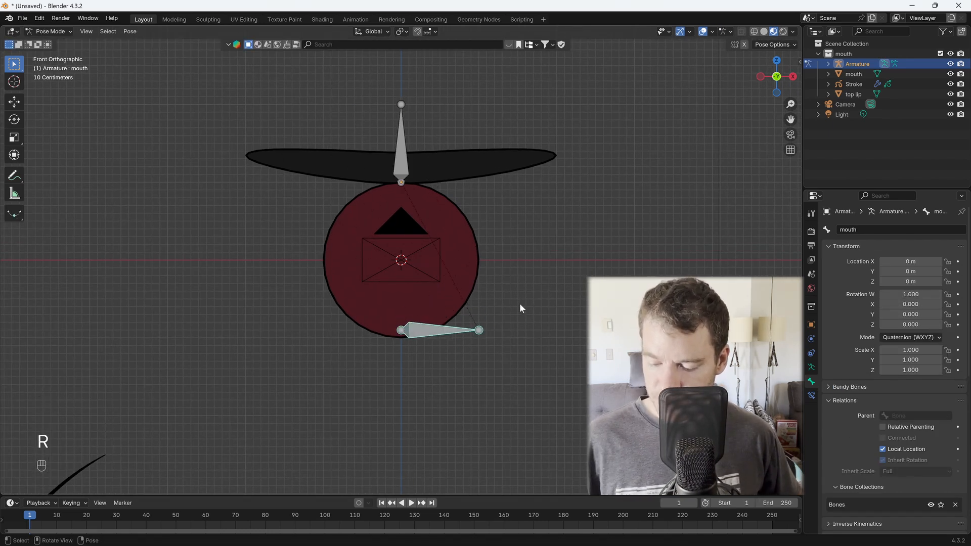
pyautogui.click(405, 170)
pyautogui.press('g')
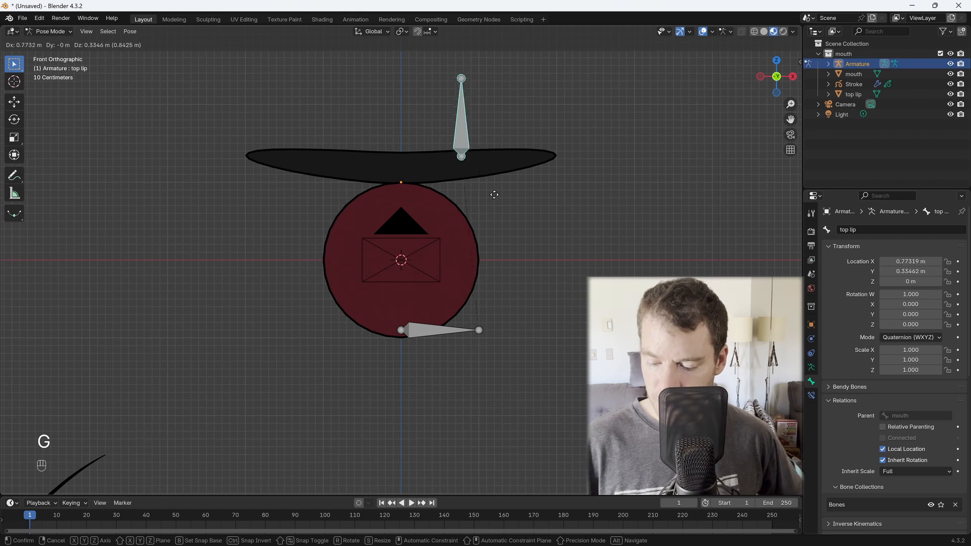
pyautogui.rightClick(436, 334)
pyautogui.click(442, 335)
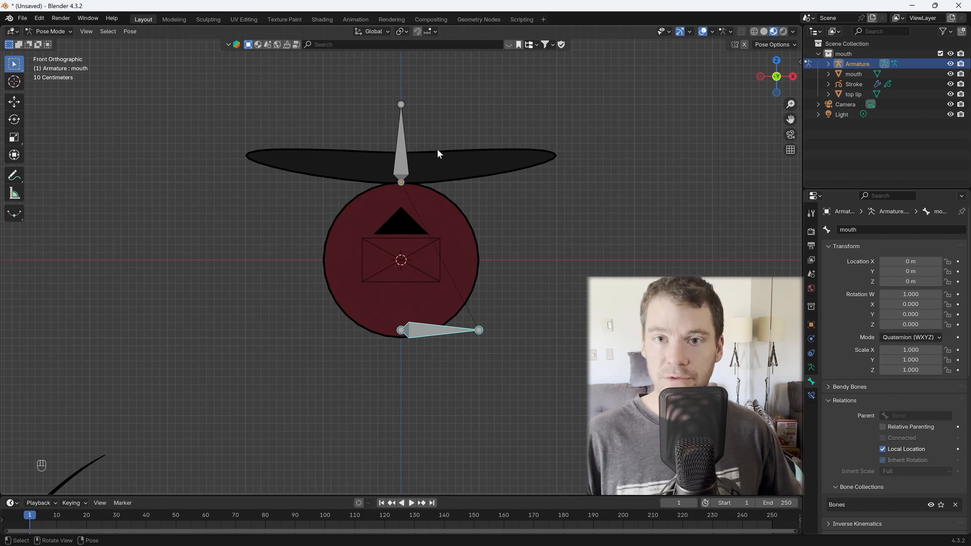
pyautogui.hotkey('ctrl', 'Tab')
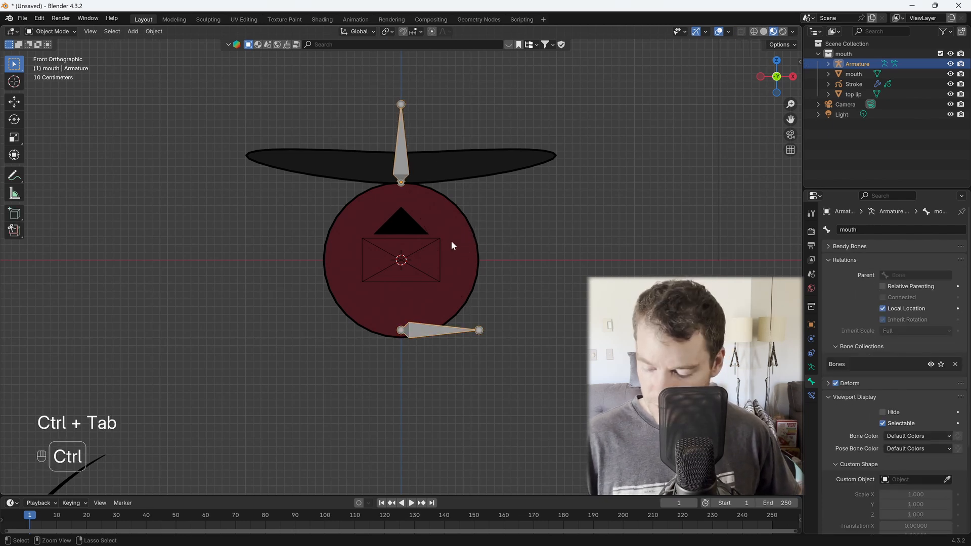
# Add a lattice at the mouth circle's centre and scale it by 2.
pyautogui.click(439, 263)
pyautogui.hotkey('shift', 'a')
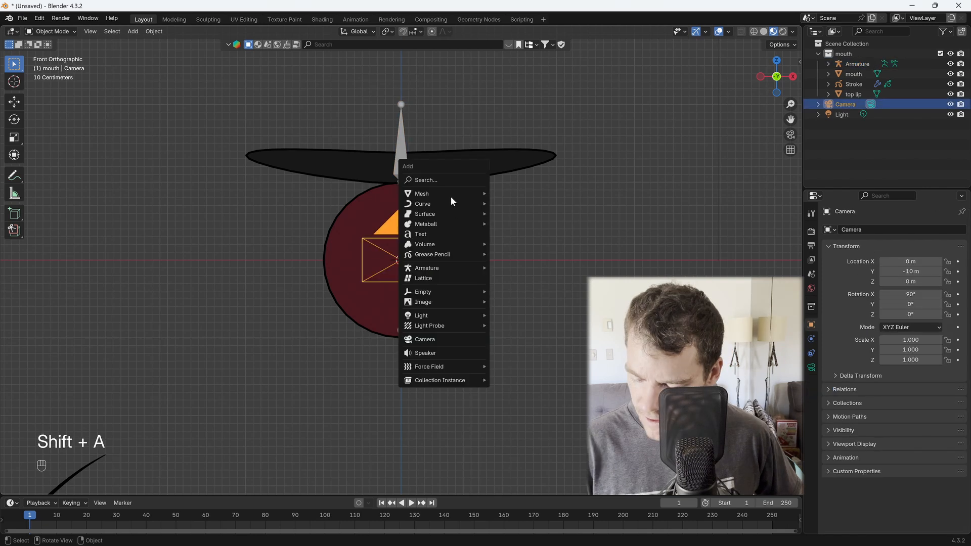
pyautogui.click(442, 277)
pyautogui.press('s')
pyautogui.press('KP_2')
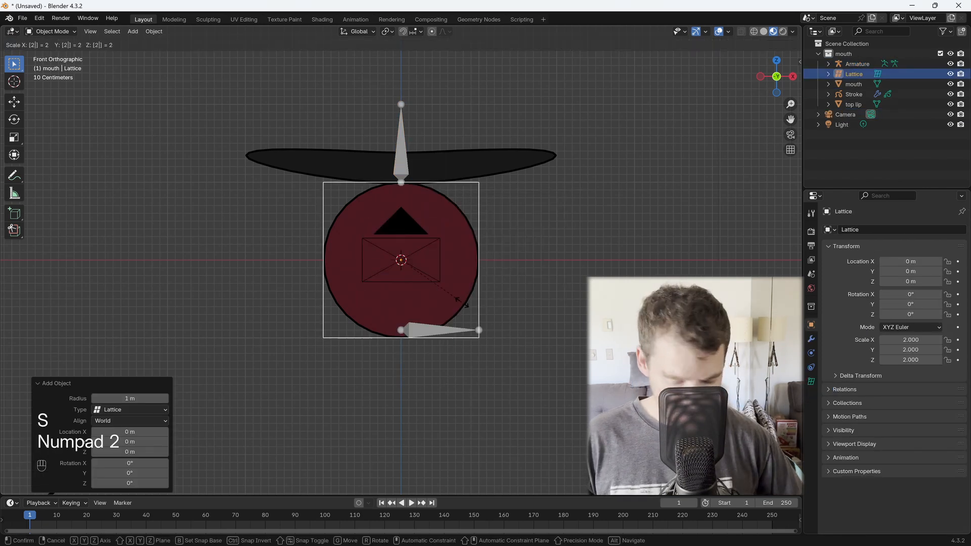
pyautogui.press('KP_Enter')
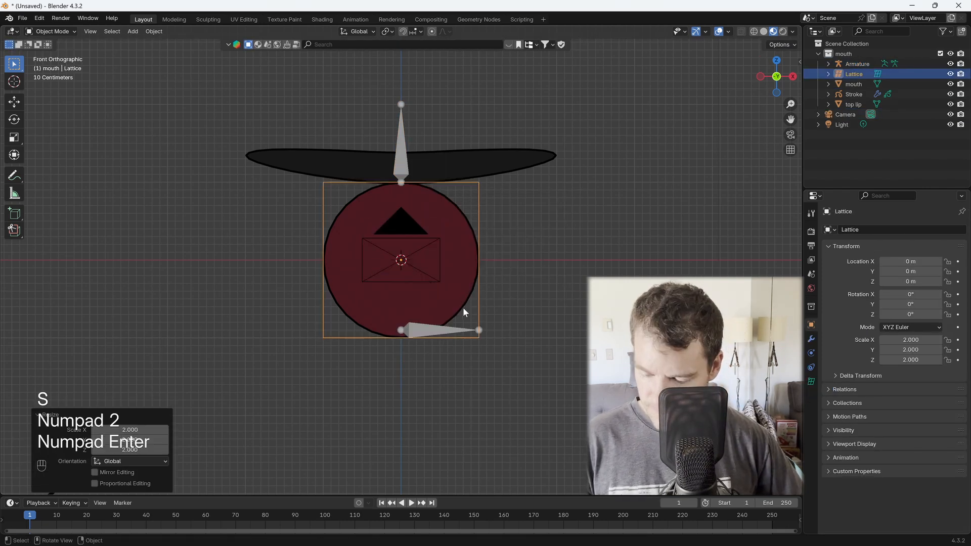
# Set the lattice's U and W resolution to 4.
pyautogui.click(810, 382)
pyautogui.click(948, 261)
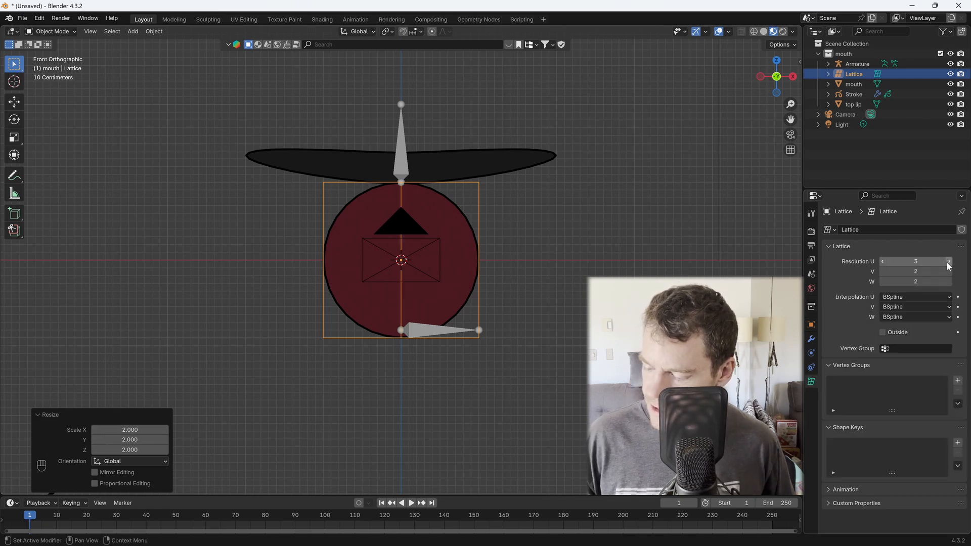
pyautogui.click(949, 281)
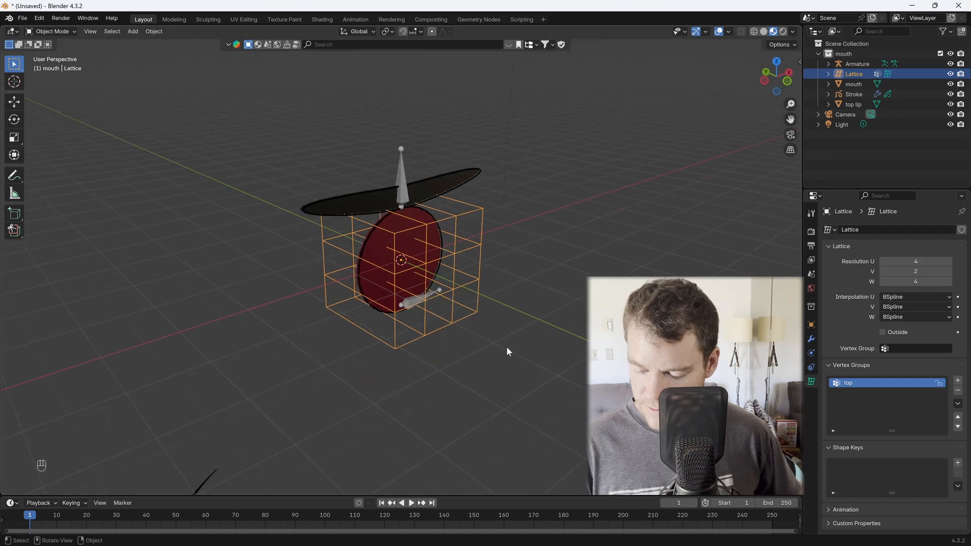
# Scale the lattice along the Y axis to about 0.4 of its depth so it encloses the mouth more tightly.
pyautogui.moveTo(506, 347); pyautogui.dragTo(470, 289, button='middle')
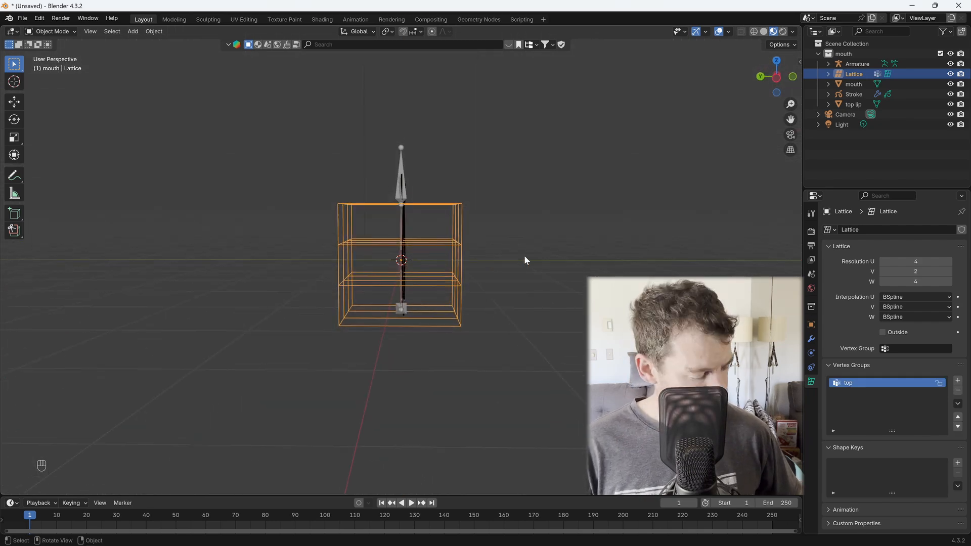
pyautogui.press('s')
pyautogui.press('y')
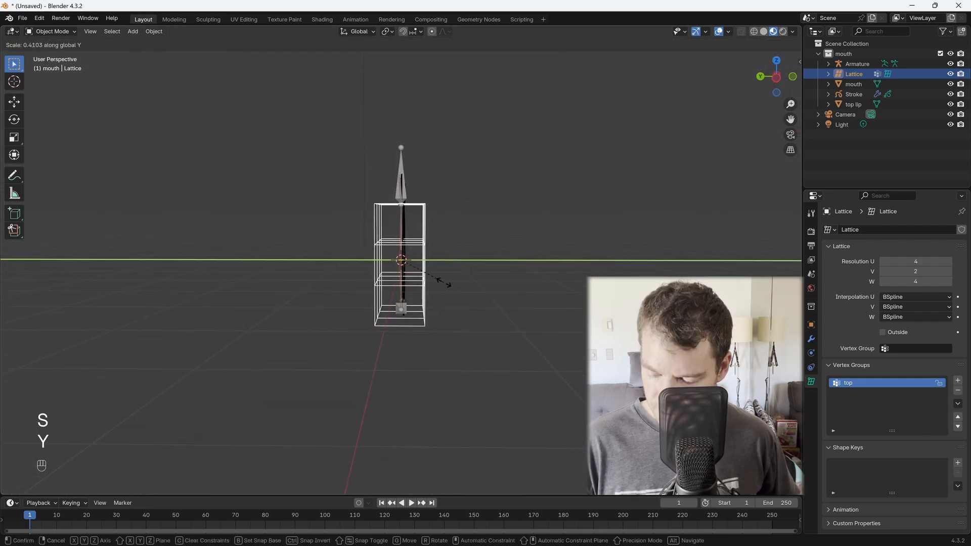
pyautogui.click(437, 294)
# Select the mouth circle and the top lip together and open both meshes for editing.
pyautogui.moveTo(438, 296)
pyautogui.mouseDown(button='middle')
pyautogui.moveTo(445, 322)
pyautogui.moveTo(419, 309)
pyautogui.moveTo(451, 281)
pyautogui.moveTo(447, 253)
pyautogui.moveTo(432, 287)
pyautogui.mouseUp(button='middle')
pyautogui.click(403, 224)
pyautogui.press('Tab')
pyautogui.press('Tab')
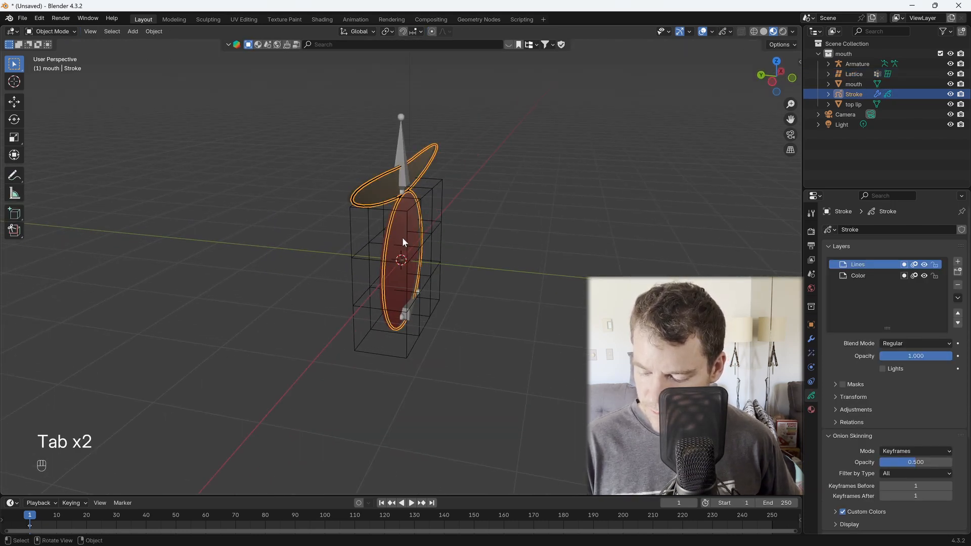
pyautogui.click(402, 238)
pyautogui.keyDown('shift'); pyautogui.click(381, 191); pyautogui.keyUp('shift')
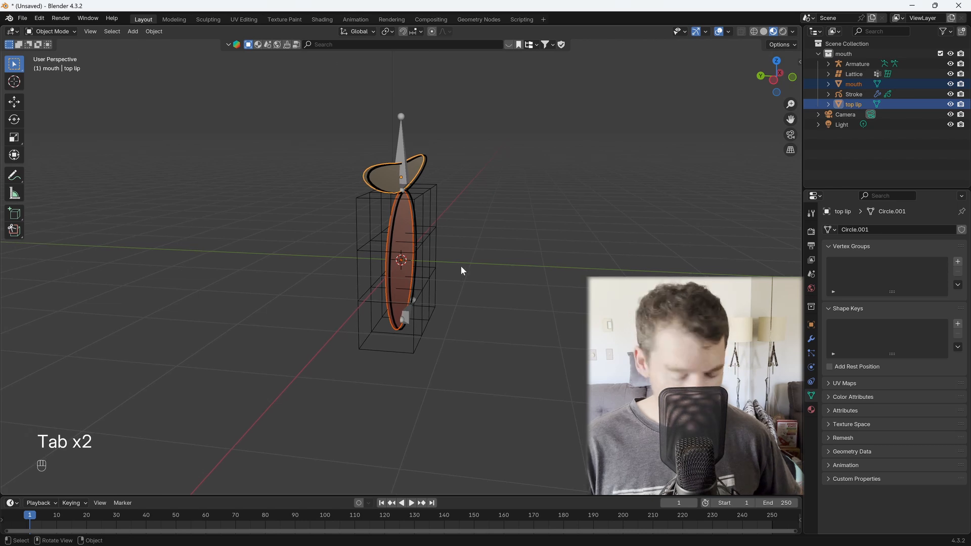
pyautogui.press('Tab')
pyautogui.moveTo(455, 275); pyautogui.dragTo(412, 215, button='middle')
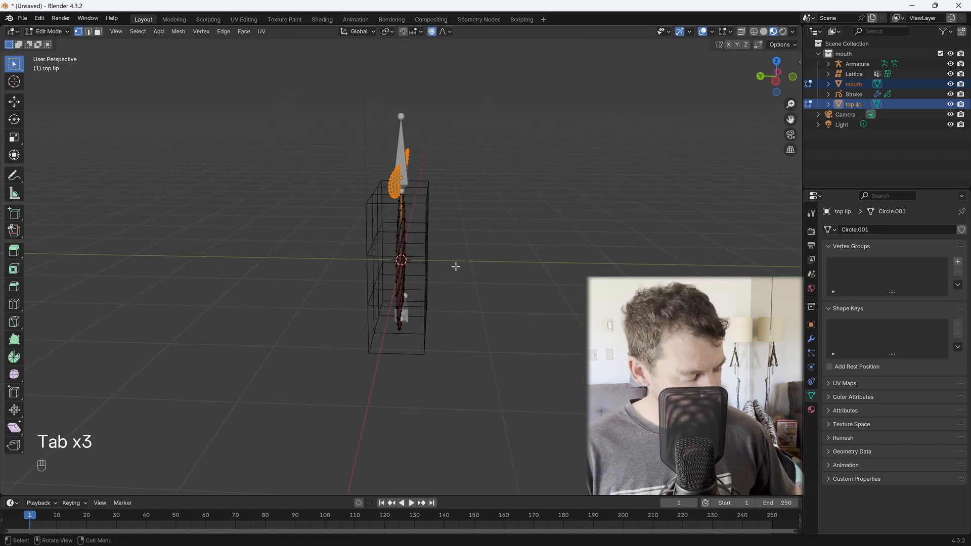
# Extrude all geometry of the mouth circle and top lip 0.1 m along the Y axis and return to Object Mode.
pyautogui.press('a')
pyautogui.moveTo(457, 269); pyautogui.dragTo(451, 265, button='middle')
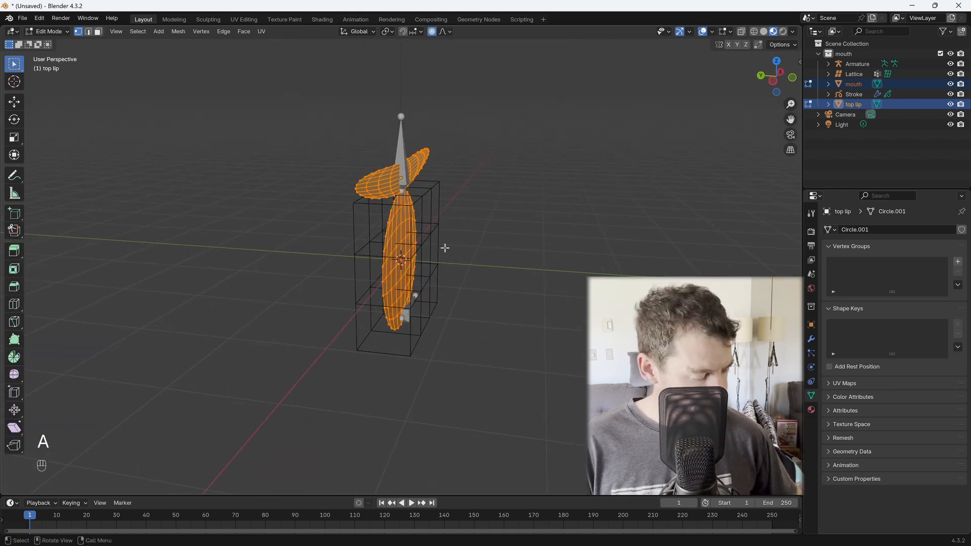
pyautogui.press('e')
pyautogui.press('y')
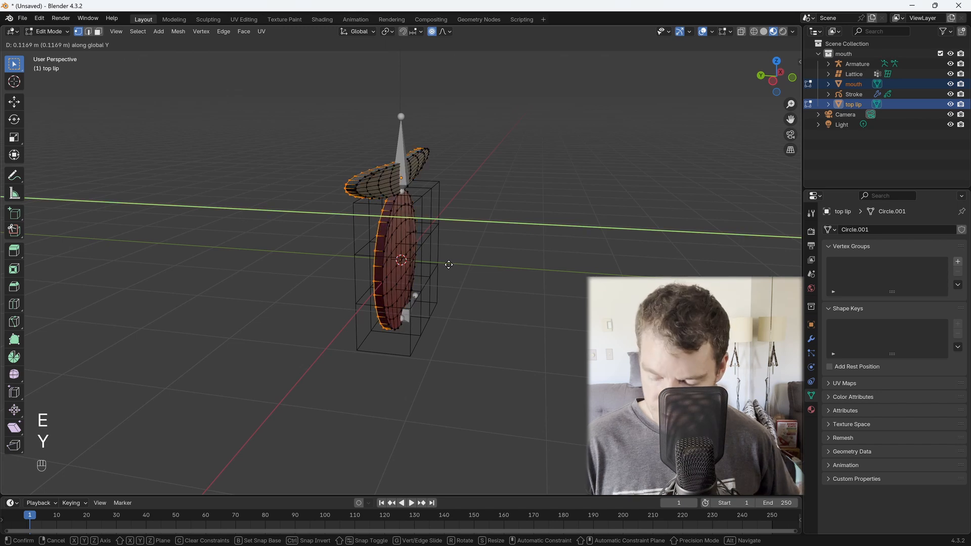
pyautogui.press('KP_Decimal')
pyautogui.press('KP_1')
pyautogui.press('KP_Enter')
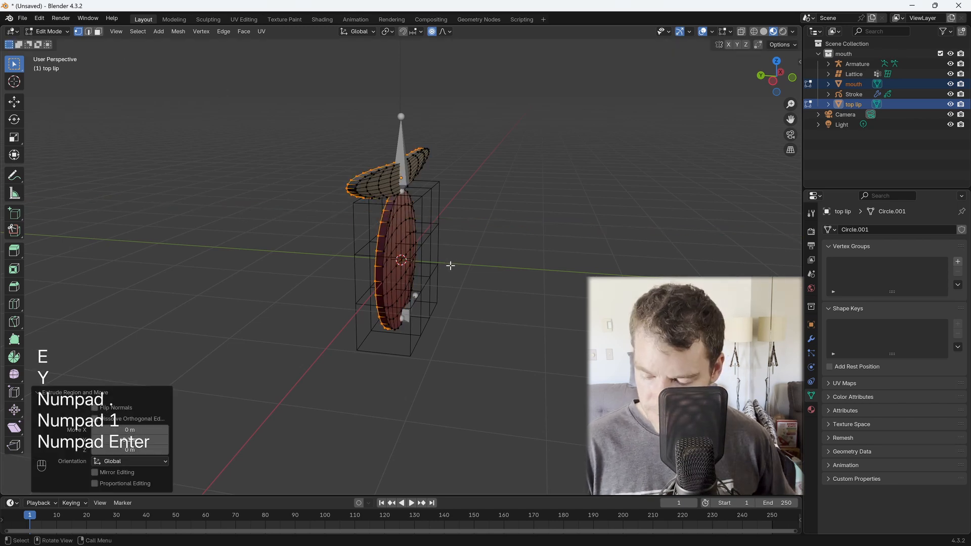
pyautogui.moveTo(451, 265); pyautogui.dragTo(412, 281, button='middle')
pyautogui.press('Tab')
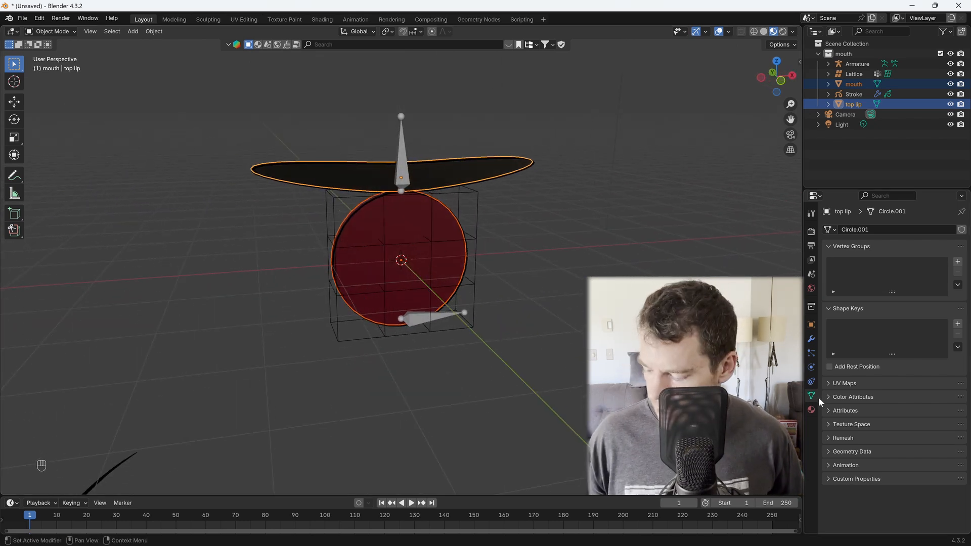
# Add a Subdivision Surface modifier to the top lip.
pyautogui.click(811, 339)
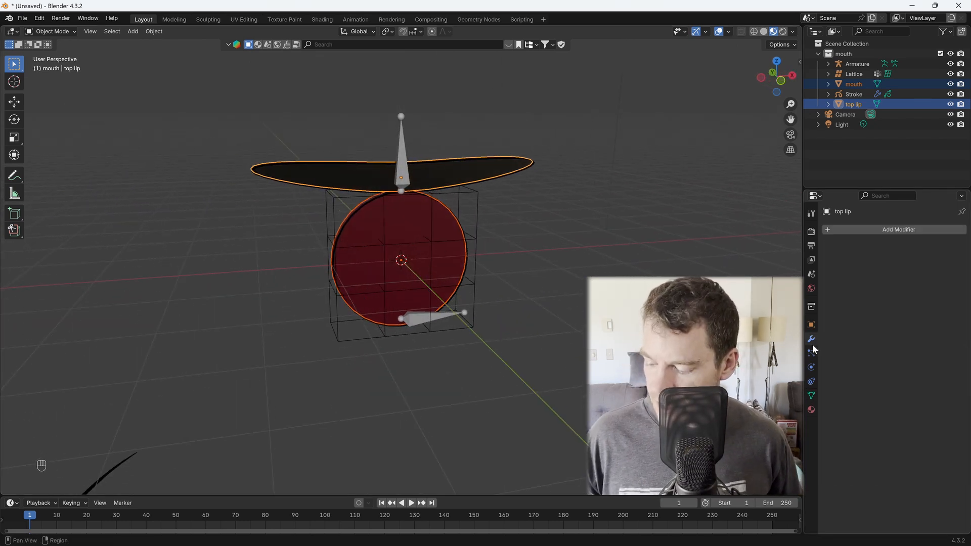
pyautogui.click(824, 230)
pyautogui.moveTo(822, 232)
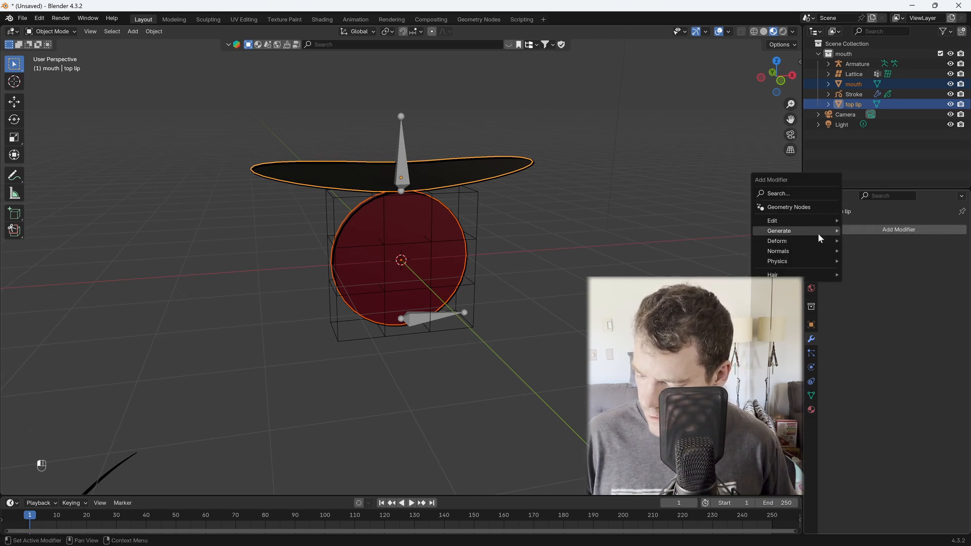
pyautogui.click(892, 362)
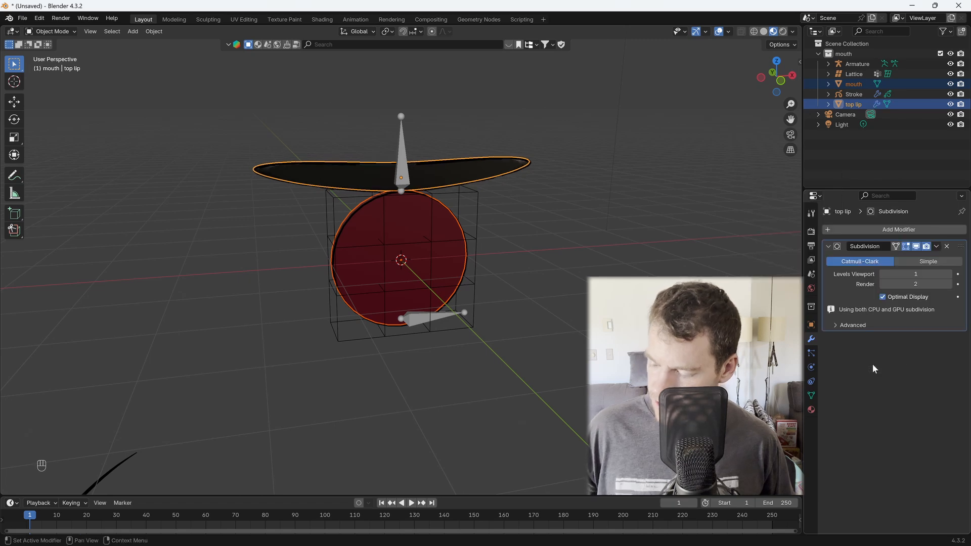
# Shade the mouth circle and the top lip smooth.
pyautogui.moveTo(468, 301); pyautogui.dragTo(413, 246, button='middle')
pyautogui.rightClick(444, 234)
pyautogui.click(405, 200)
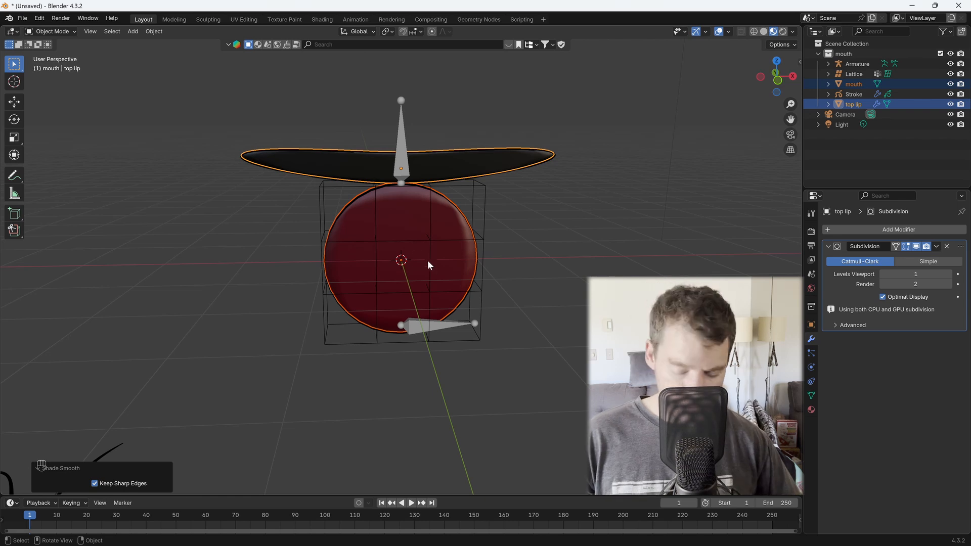
pyautogui.moveTo(508, 269); pyautogui.dragTo(511, 266, button='middle')
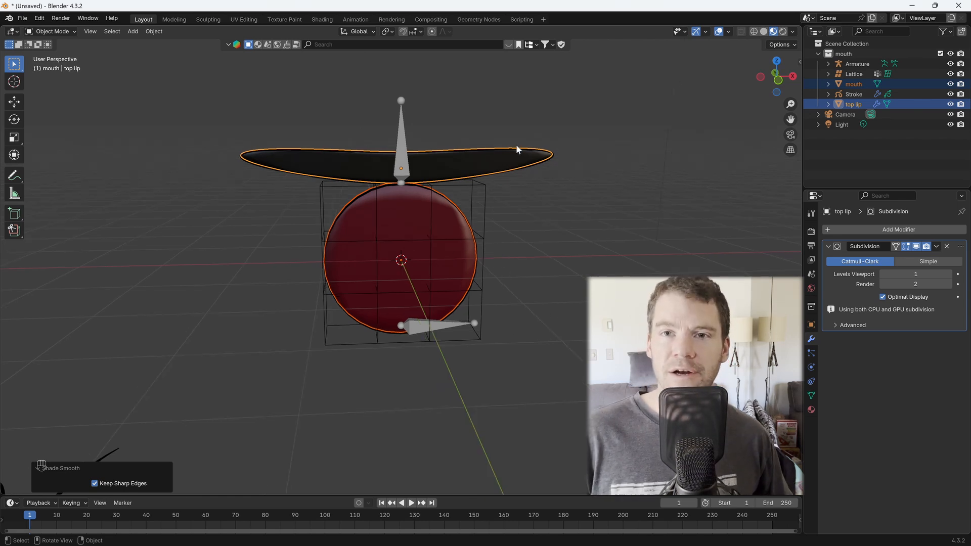
pyautogui.moveTo(475, 218); pyautogui.dragTo(480, 210, button='middle')
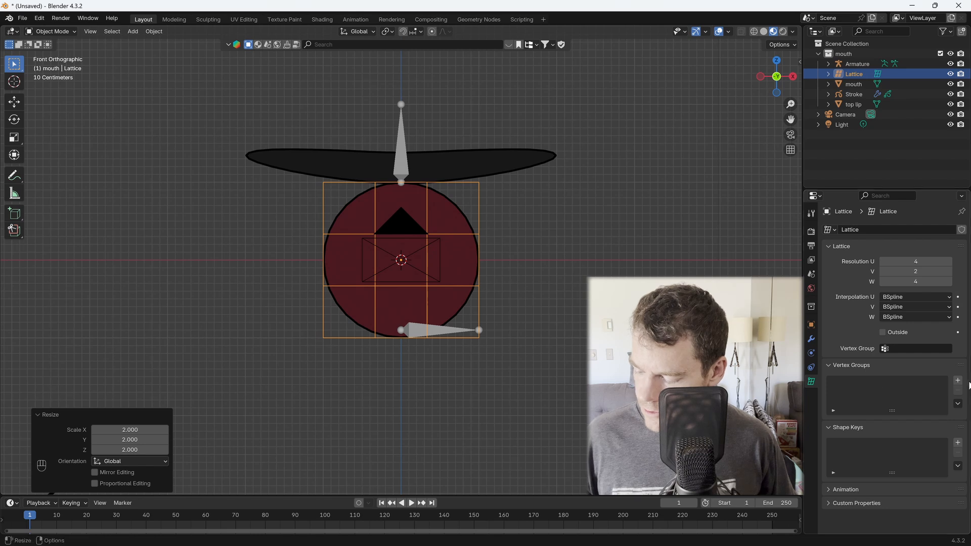
# Add a lattice vertex group named top and select the two inner points of the lattice's uppermost row for it.
pyautogui.click(957, 380)
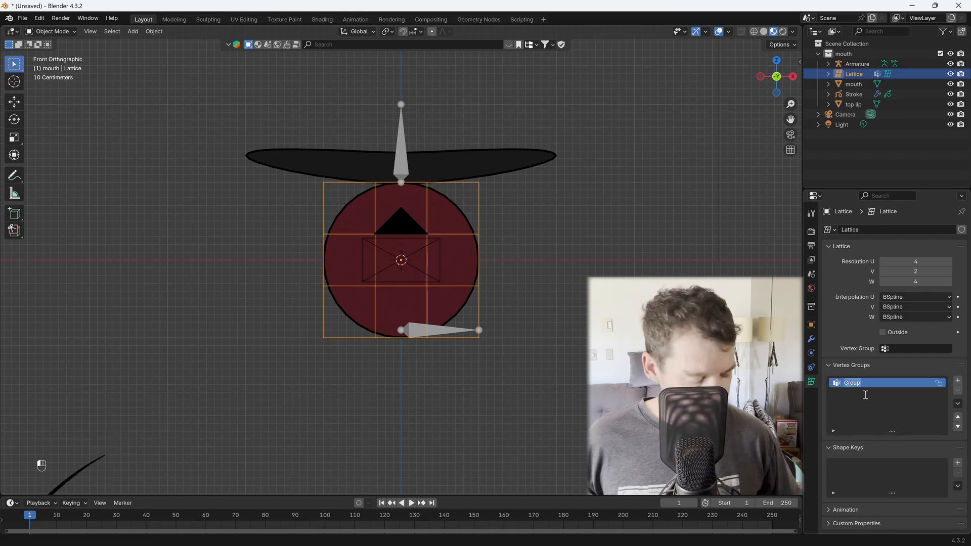
pyautogui.write('top')
pyautogui.press('Return')
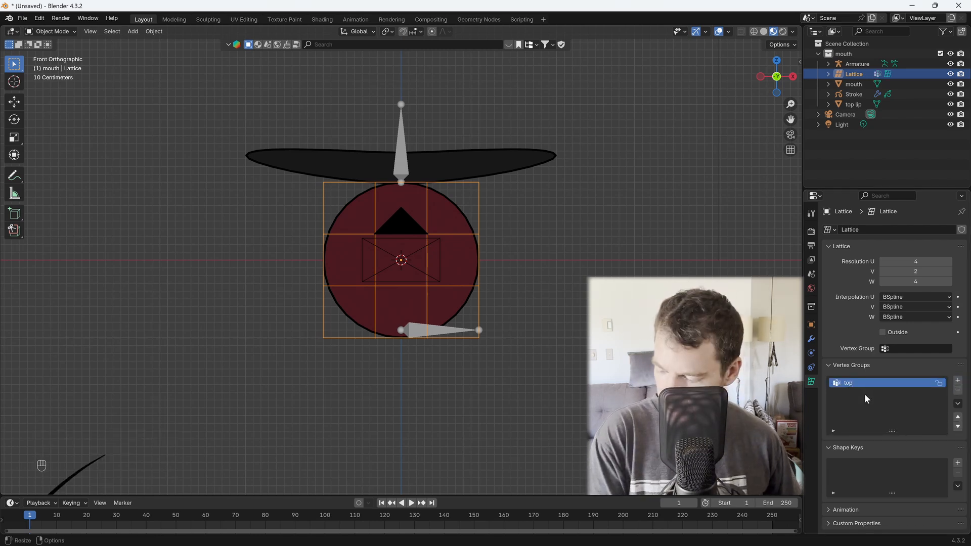
pyautogui.press('Tab')
pyautogui.moveTo(360, 155); pyautogui.dragTo(441, 213)
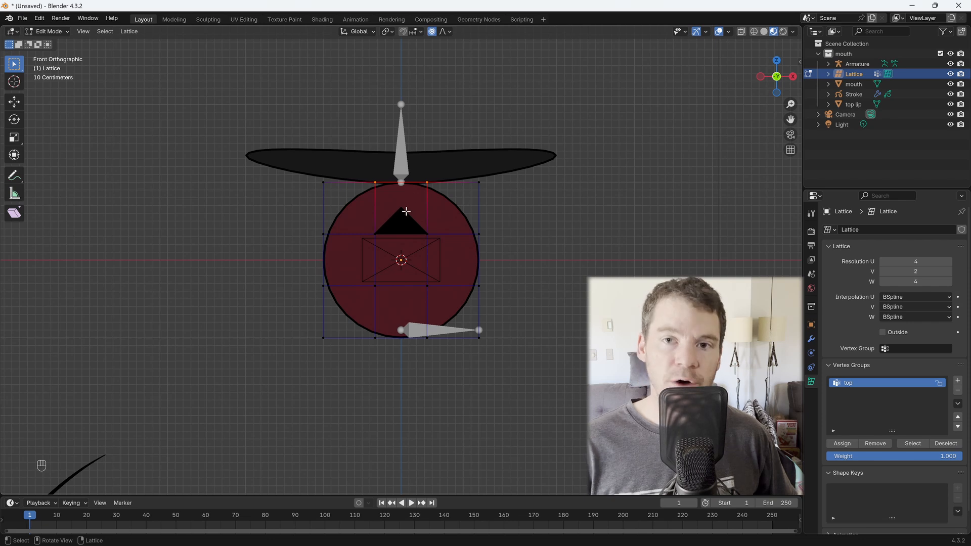
# Assign the lattice's two upper corner points to the top vertex group with a weight of 0.5.
pyautogui.keyDown('shift'); pyautogui.moveTo(302, 153); pyautogui.dragTo(349, 206); pyautogui.keyUp('shift')
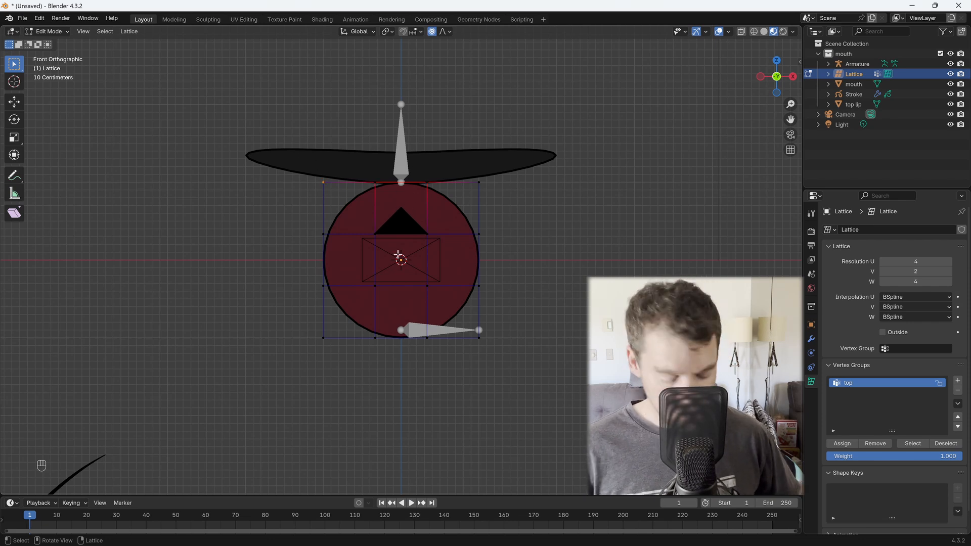
pyautogui.press('b')
pyautogui.moveTo(460, 208); pyautogui.dragTo(498, 166)
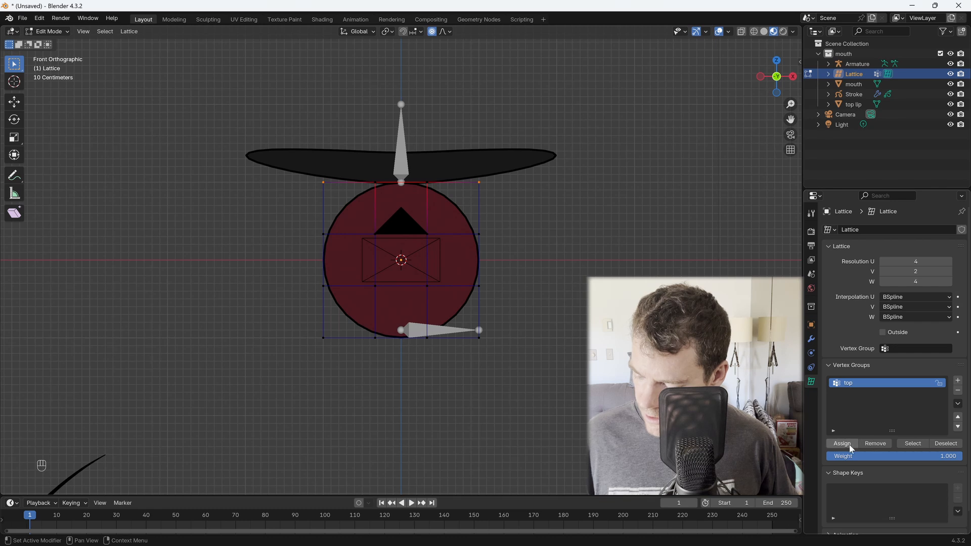
pyautogui.click(870, 455)
pyautogui.write('0.5')
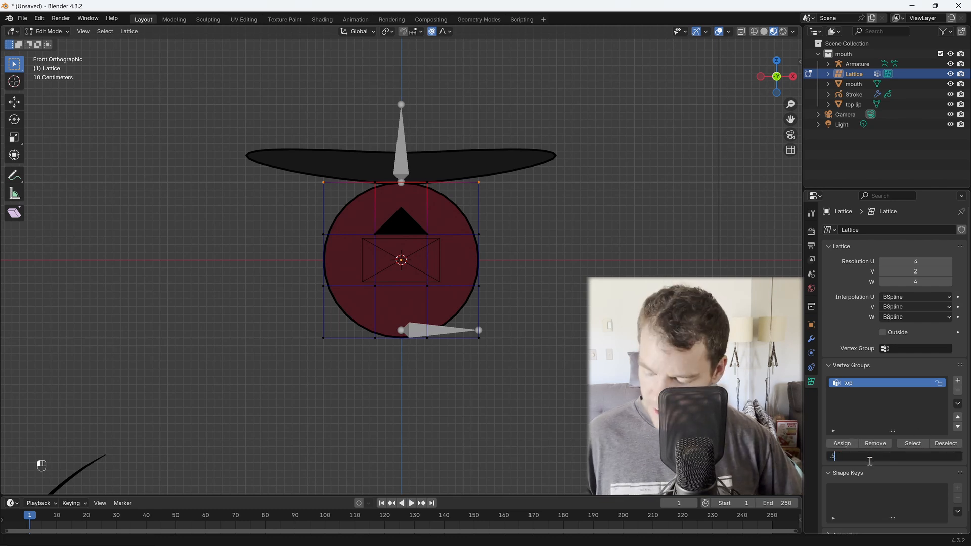
pyautogui.press('Return')
pyautogui.click(842, 445)
# Add lattice vertex groups named side, middle and bottom, and assign the two inner points of the third row to bottom.
pyautogui.click(957, 380)
pyautogui.doubleClick(870, 393)
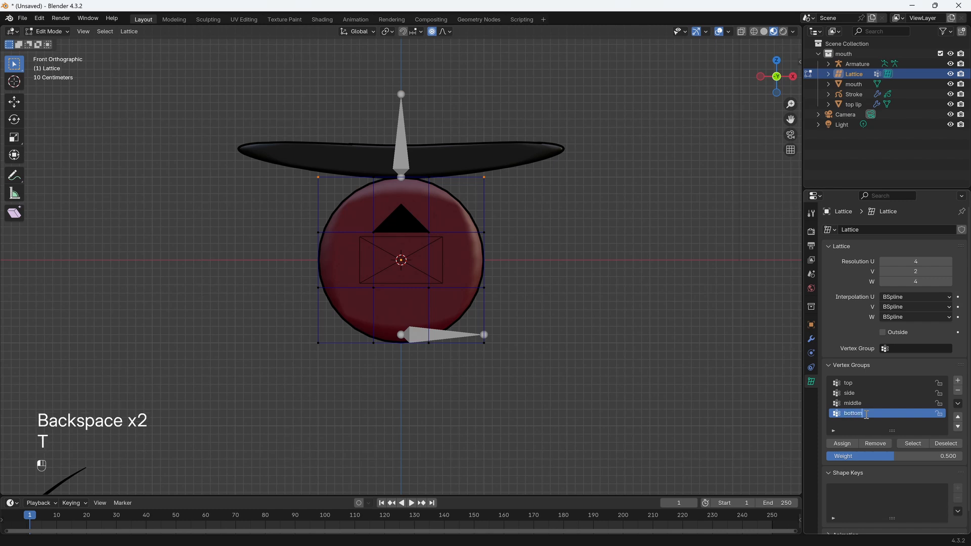
pyautogui.hotkey('alt', 'z')
pyautogui.moveTo(441, 301); pyautogui.dragTo(357, 274)
pyautogui.click(850, 443)
# Assign the two inner points of the lattice's second row to the middle vertex group with a weight of 0.25.
pyautogui.click(865, 456)
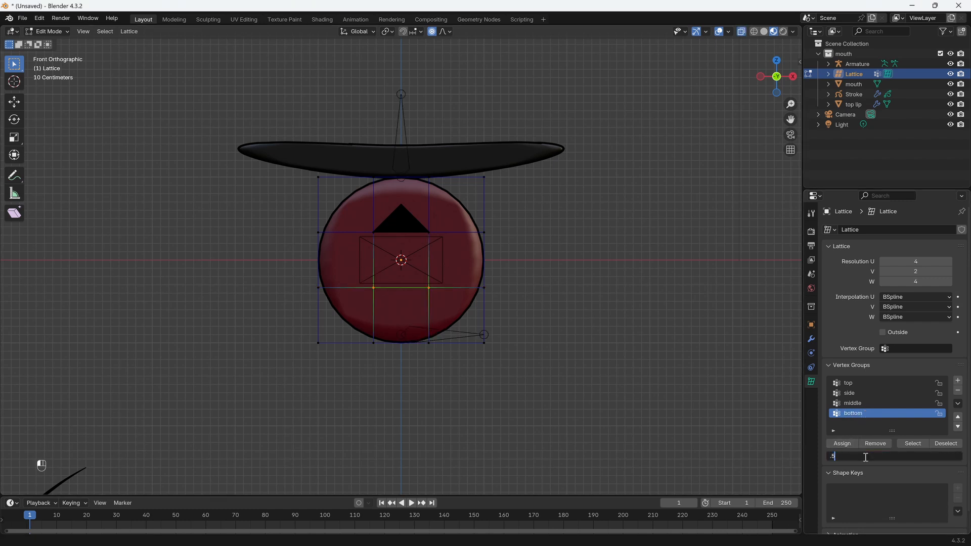
pyautogui.write('0.25')
pyautogui.press('Return')
pyautogui.moveTo(358, 217); pyautogui.dragTo(445, 248)
pyautogui.click(853, 403)
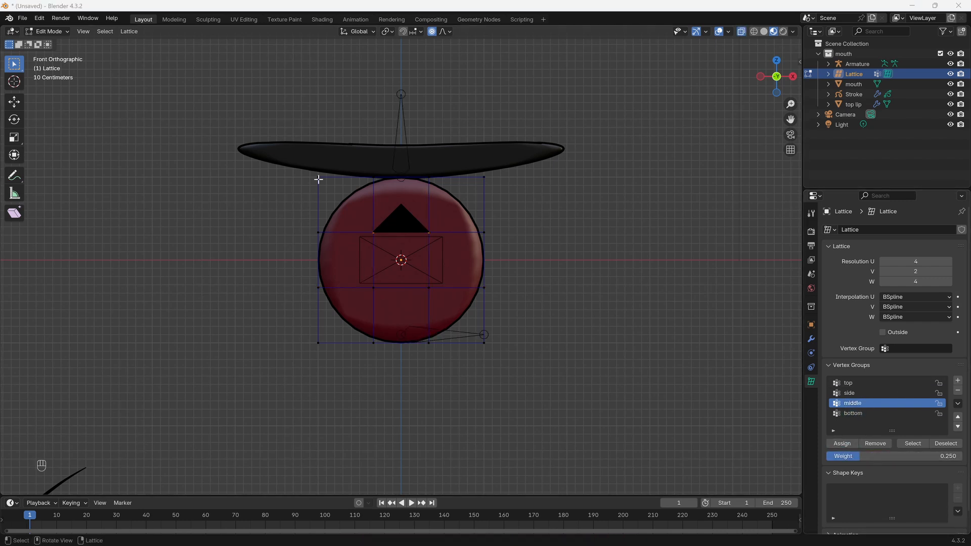
pyautogui.click(847, 445)
# Assign the outer points of the lattice's second row to the side vertex group with a weight of 0.5.
pyautogui.click(849, 394)
pyautogui.click(855, 456)
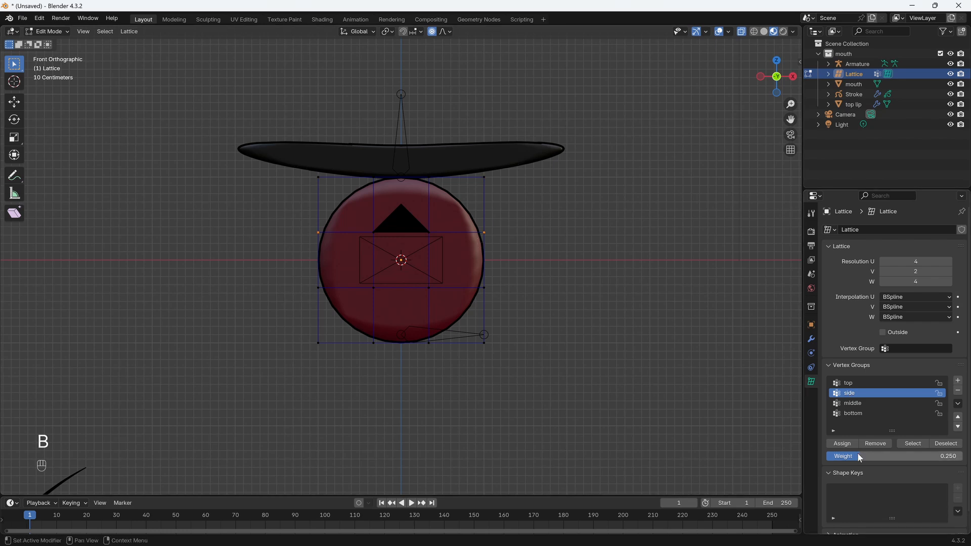
pyautogui.write('0.5')
pyautogui.press('Return')
# Assign the outer points of the lattice's third row to the side vertex group with a weight of 0.25.
pyautogui.moveTo(494, 294); pyautogui.dragTo(474, 278)
pyautogui.press('b')
pyautogui.moveTo(305, 277); pyautogui.dragTo(335, 303)
pyautogui.click(855, 456)
pyautogui.write('0.25')
pyautogui.press('Return')
pyautogui.click(847, 445)
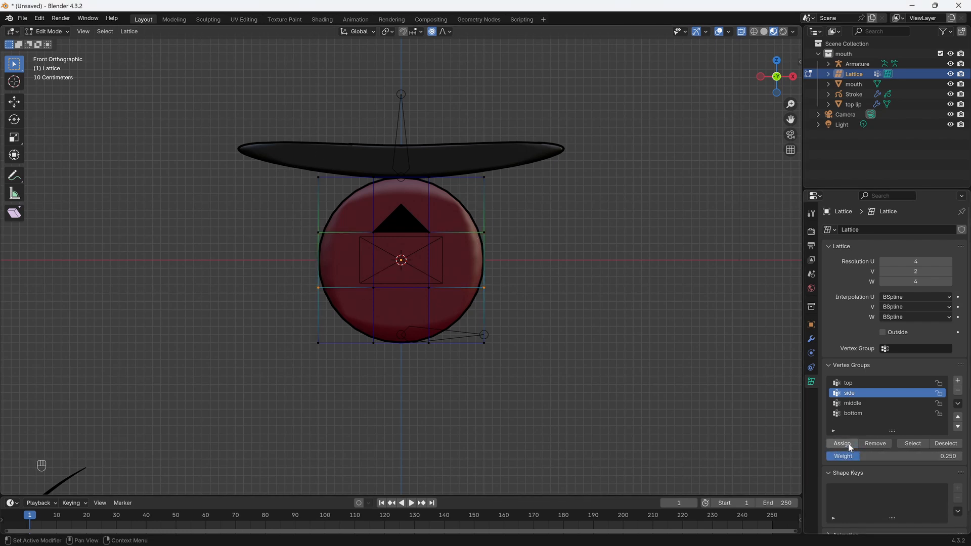
# Return the lattice to Object Mode and add a Hook modifier to it.
pyautogui.click(852, 403)
pyautogui.press('Tab')
pyautogui.scroll(-1, 516, 208)
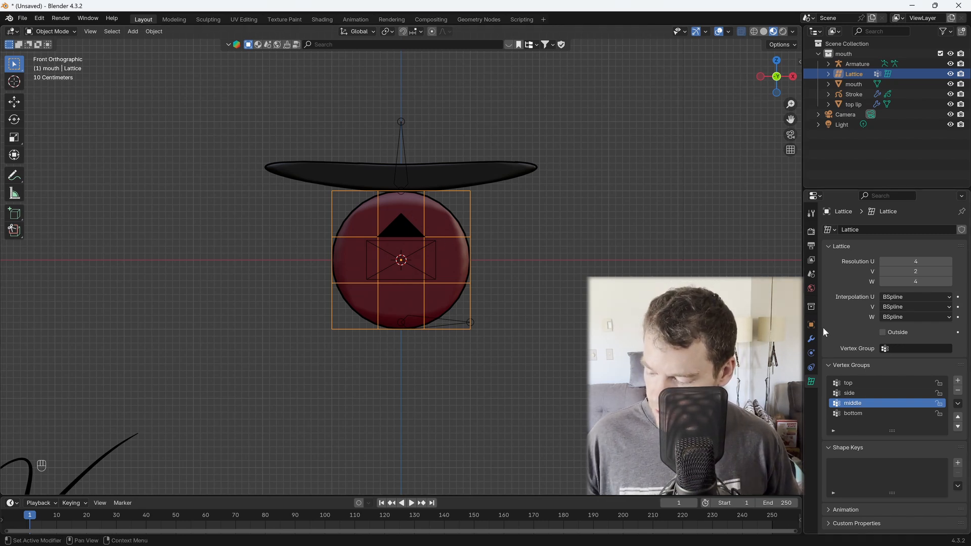
pyautogui.click(811, 339)
pyautogui.click(829, 230)
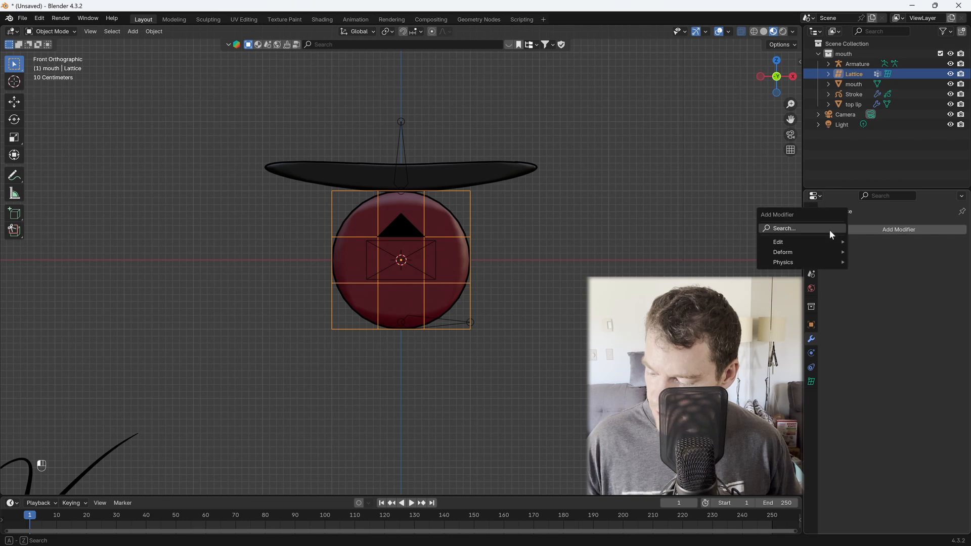
pyautogui.moveTo(818, 251)
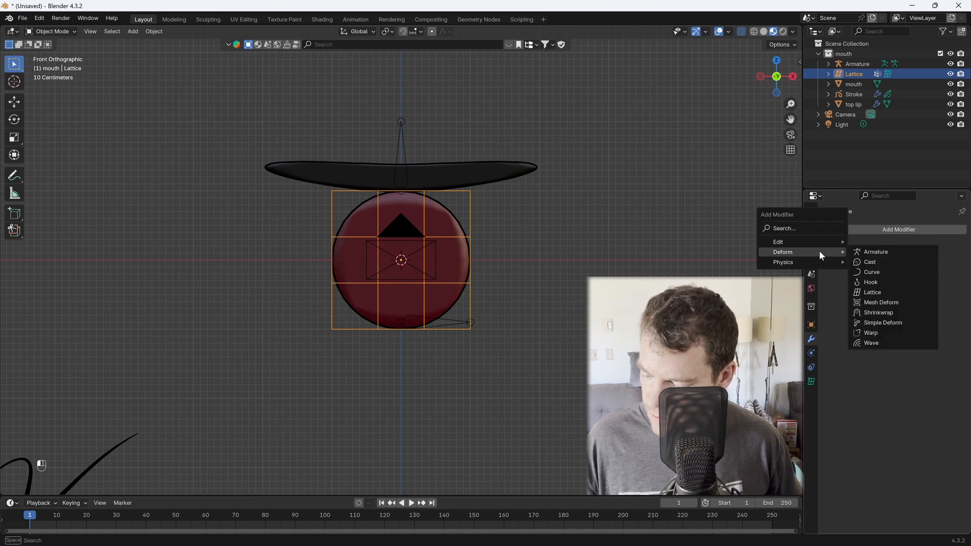
pyautogui.click(870, 282)
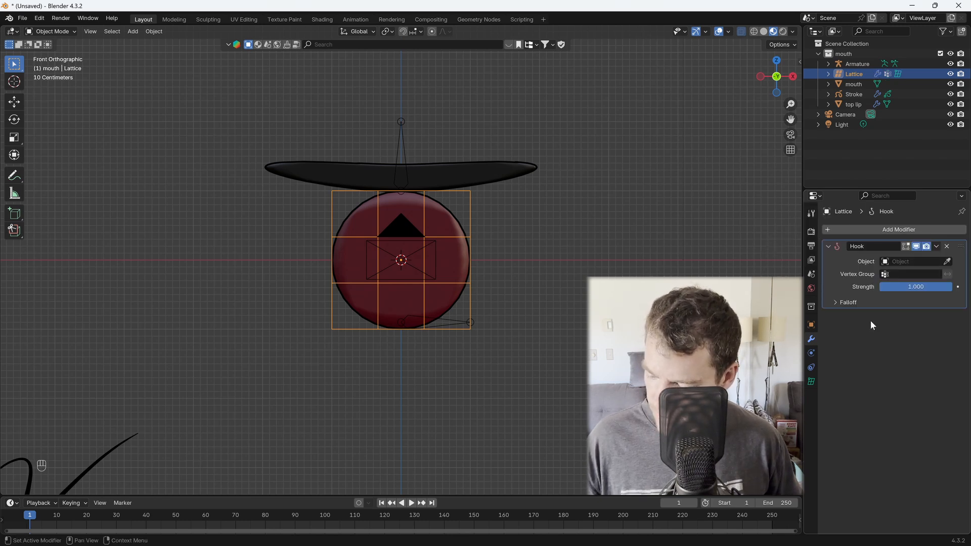
# Set the Hook modifier's object to top lip and its vertex group to top.
pyautogui.click(895, 261)
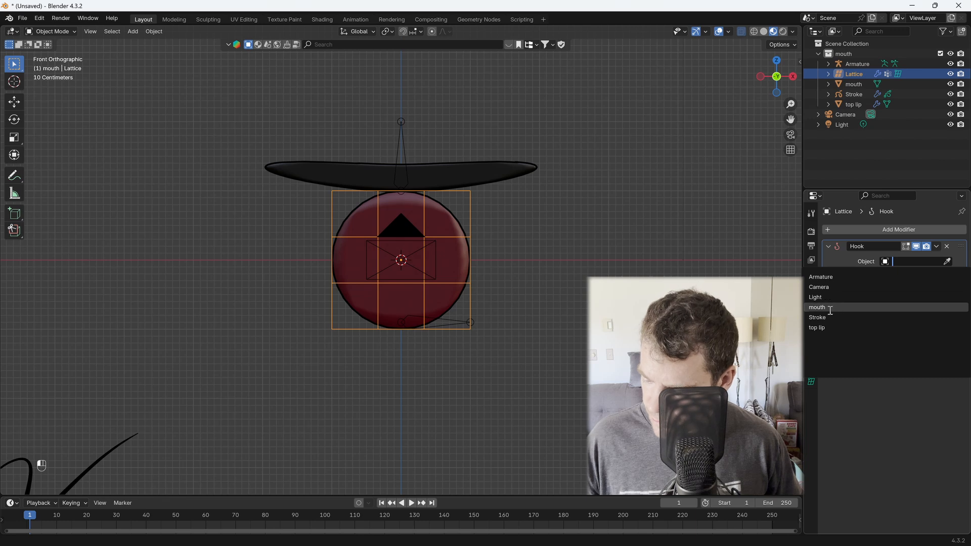
pyautogui.click(817, 327)
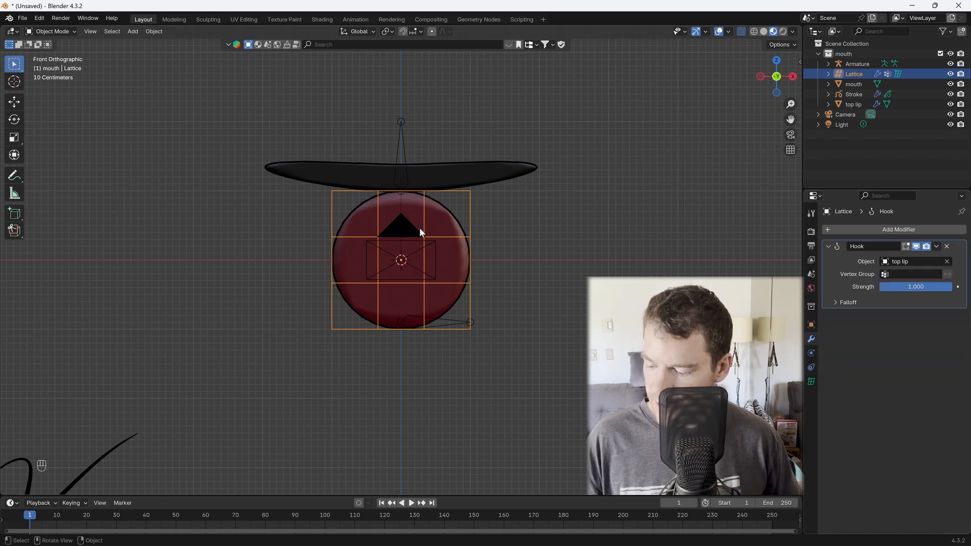
pyautogui.click(893, 273)
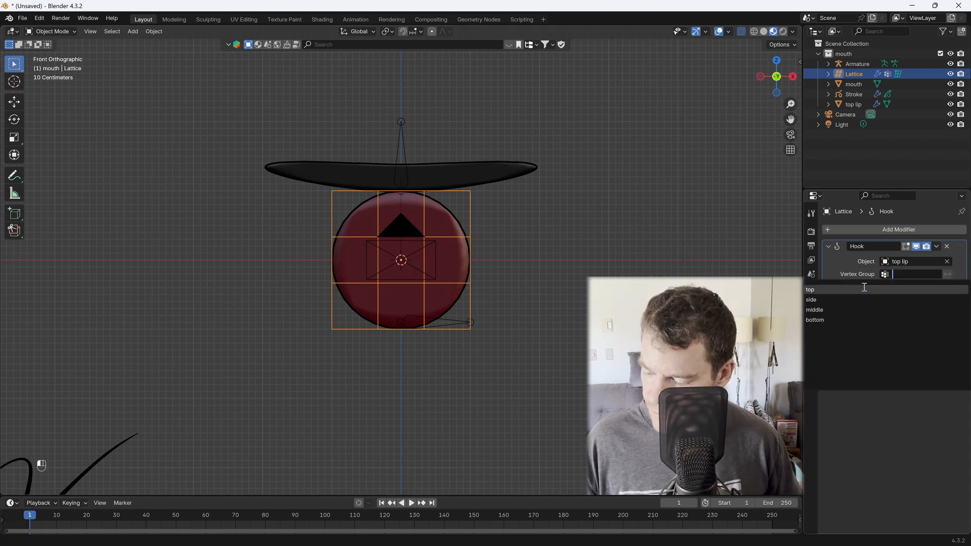
pyautogui.click(820, 289)
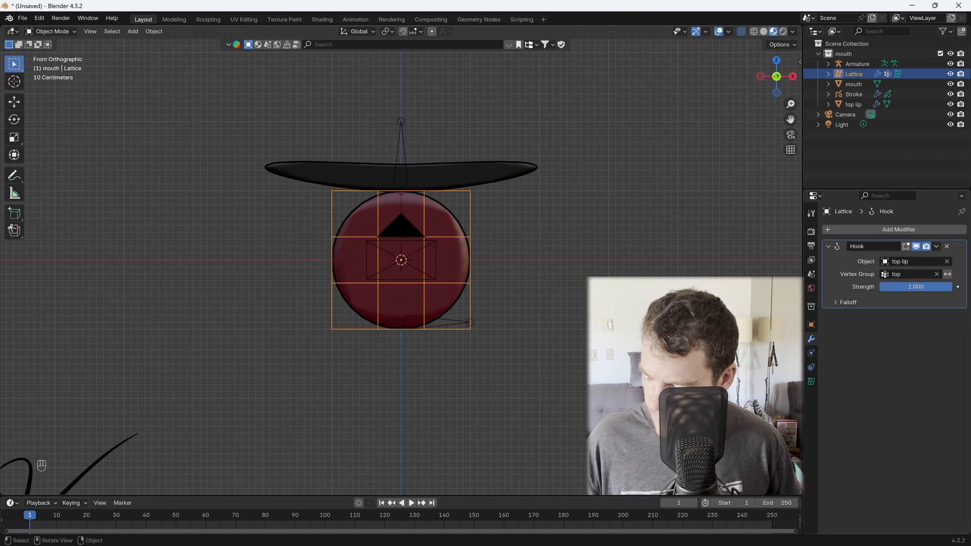
# Test the hook by moving the top lip upward, cancelling the move.
pyautogui.click(462, 174)
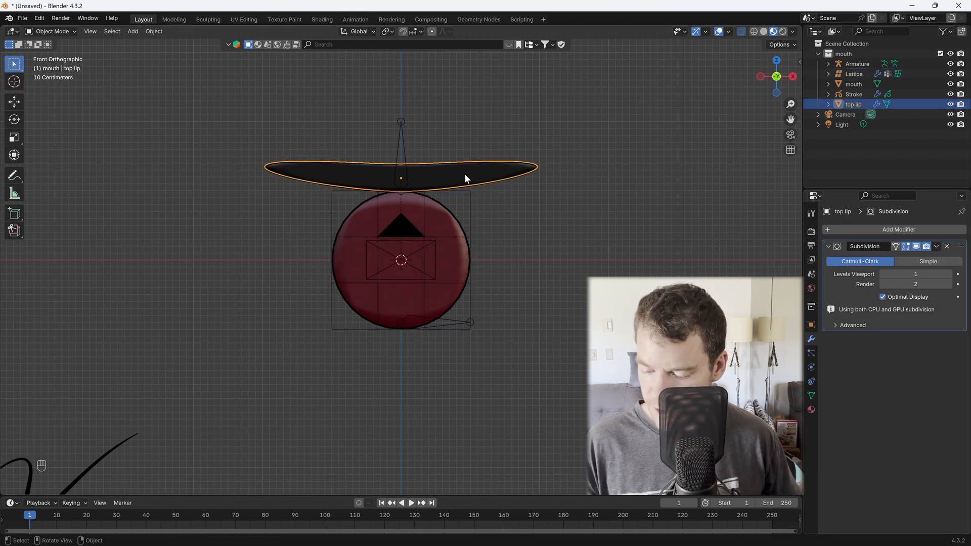
pyautogui.press('g')
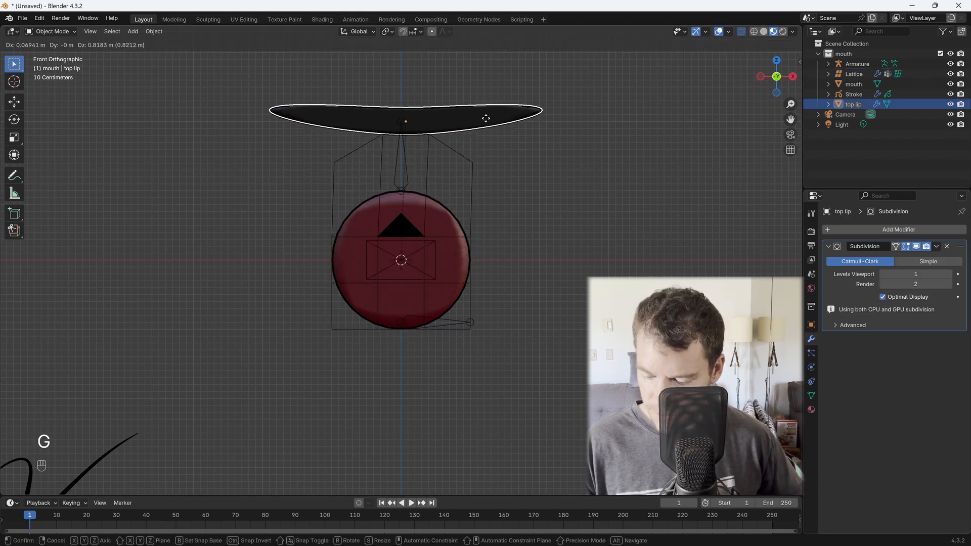
pyautogui.rightClick(492, 154)
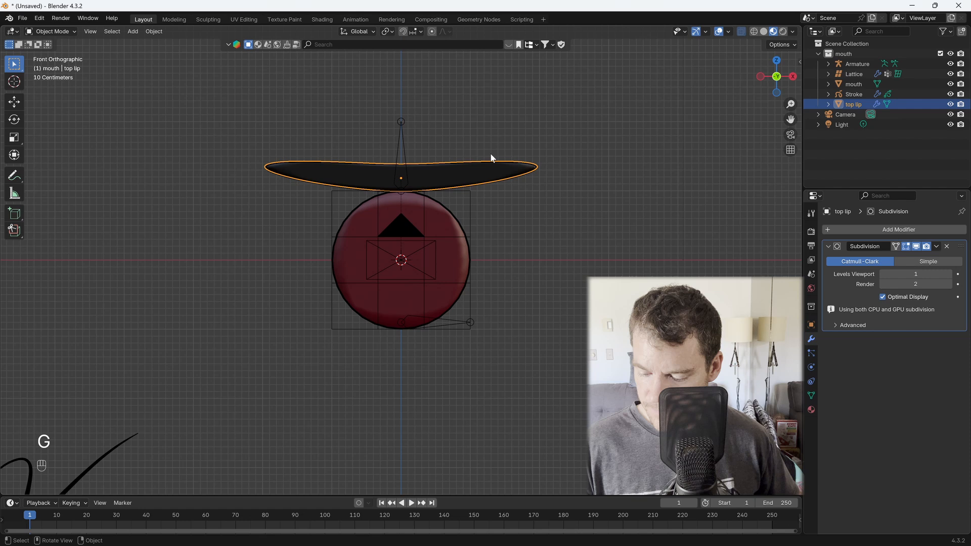
# Add a Lattice modifier to the mouth circle and set its object to Lattice.
pyautogui.click(441, 219)
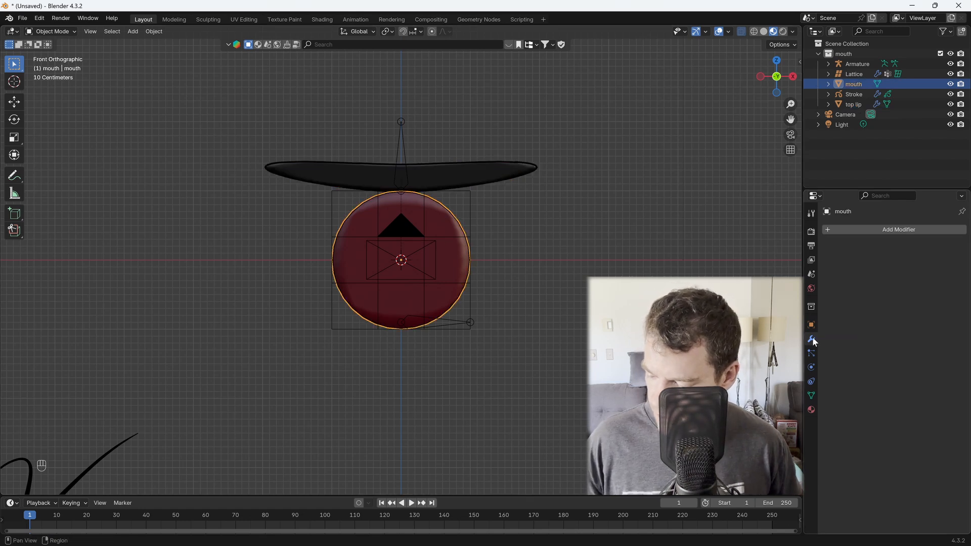
pyautogui.click(842, 228)
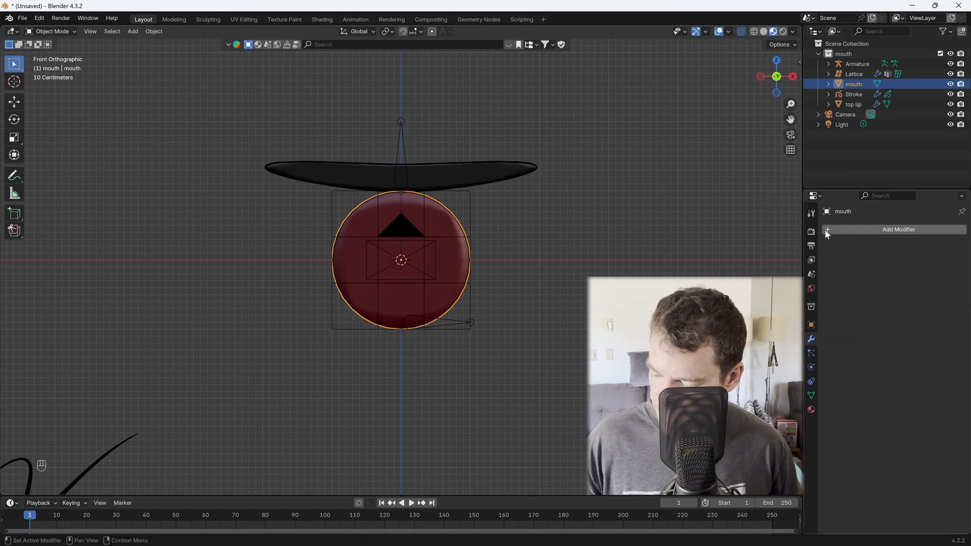
pyautogui.click(826, 230)
pyautogui.click(877, 289)
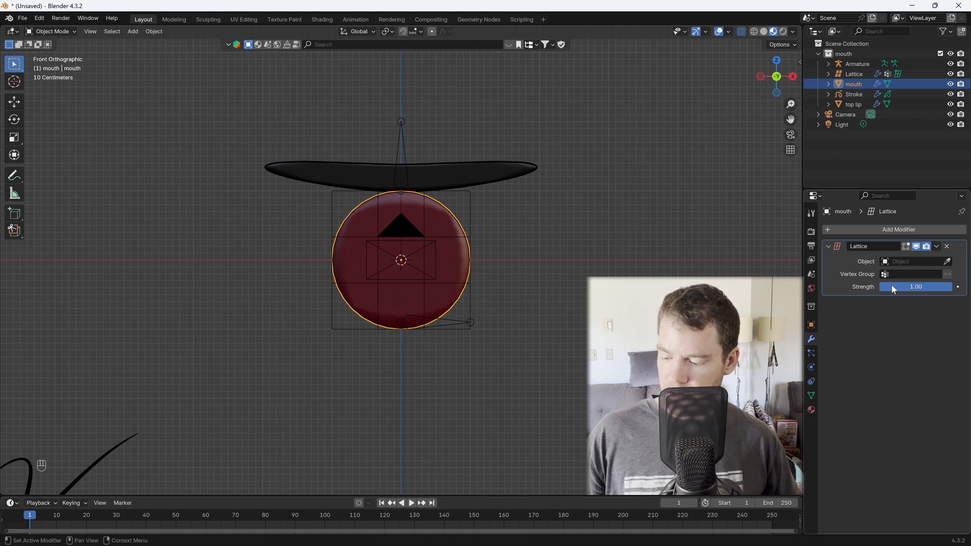
pyautogui.click(904, 262)
pyautogui.click(823, 275)
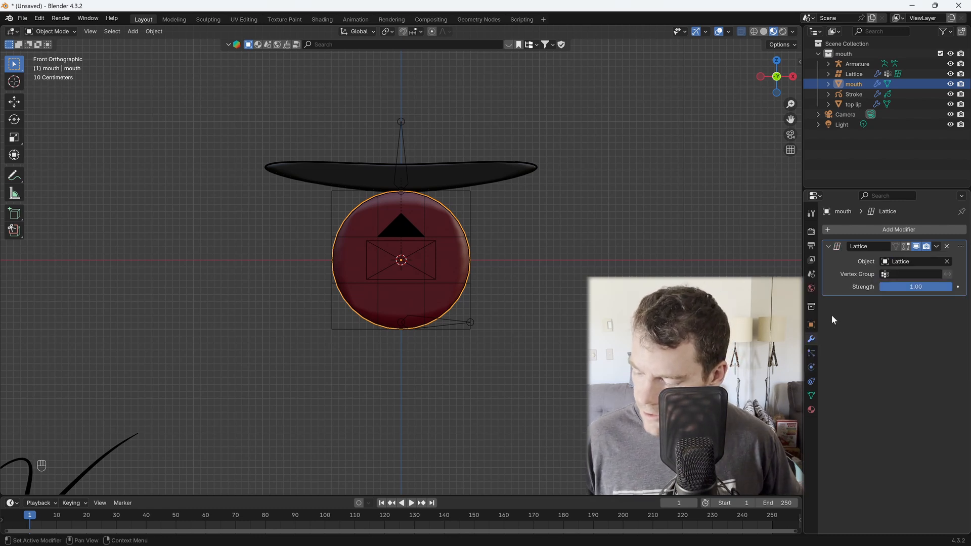
# Test the lattice deformation by moving the top lip down over the mouth, cancelling the move.
pyautogui.click(452, 179)
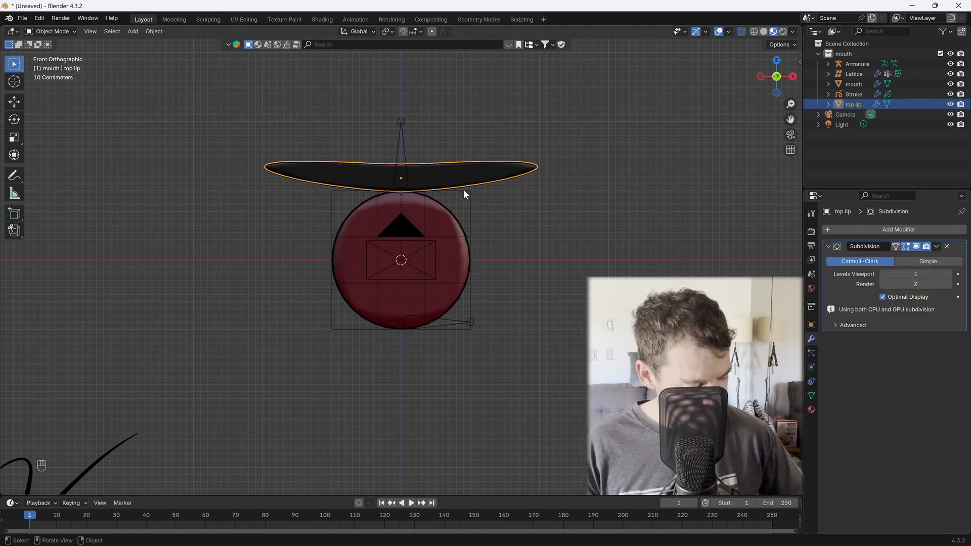
pyautogui.press('g')
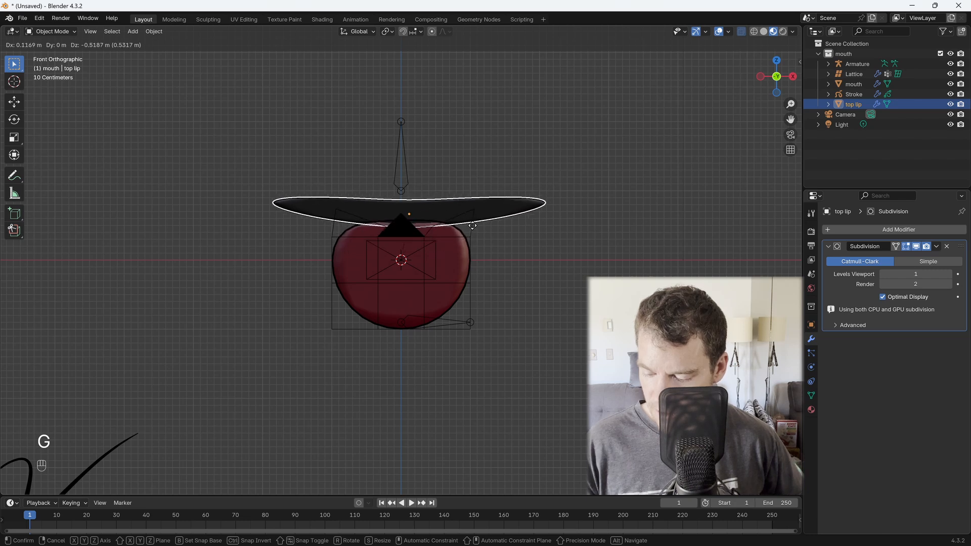
pyautogui.rightClick(457, 226)
# Add three more Hook modifiers to the lattice.
pyautogui.click(466, 237)
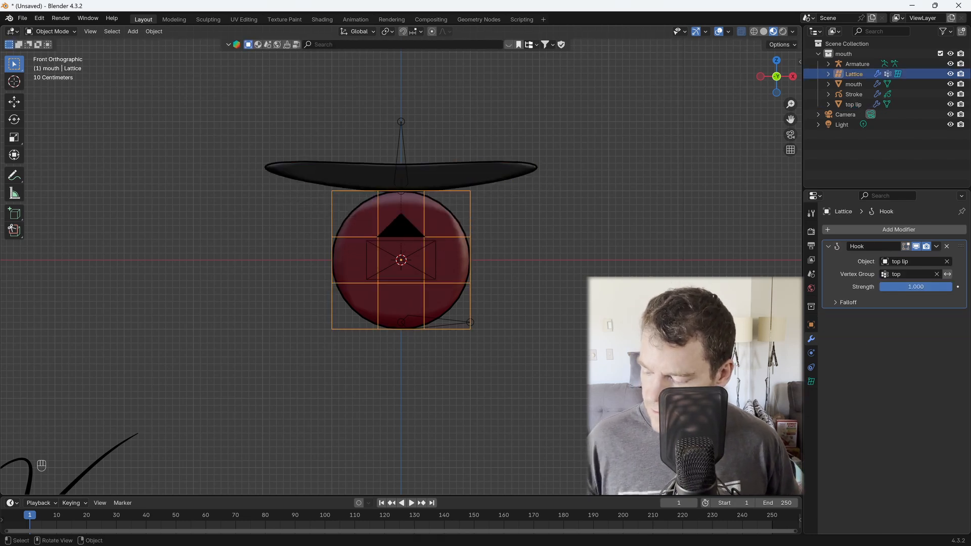
pyautogui.click(823, 229)
pyautogui.moveTo(823, 230)
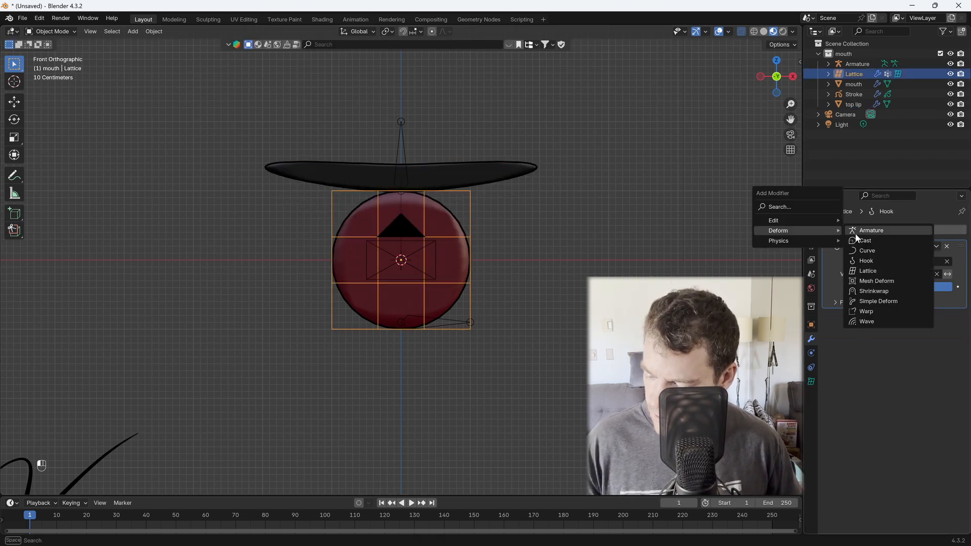
pyautogui.click(865, 260)
pyautogui.click(828, 230)
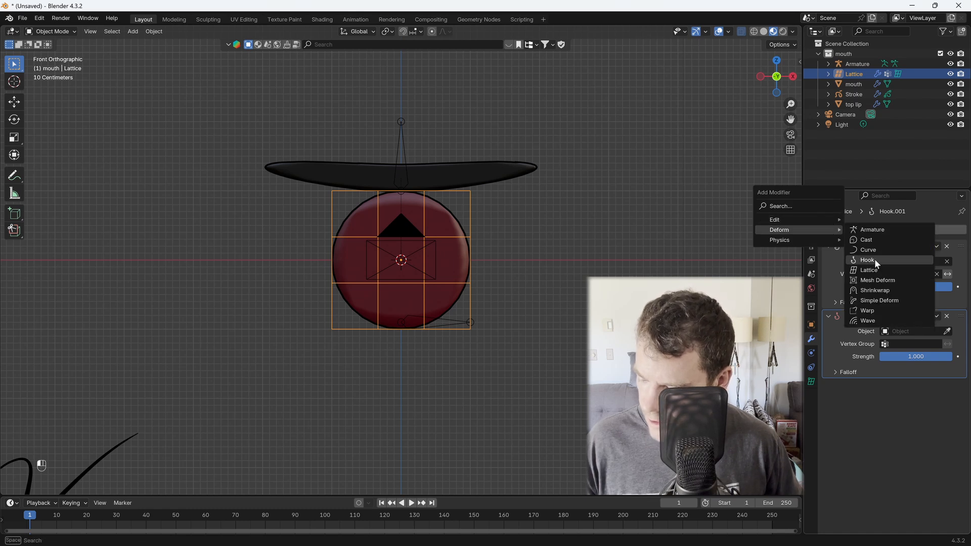
pyautogui.click(866, 260)
pyautogui.click(826, 228)
pyautogui.moveTo(827, 229)
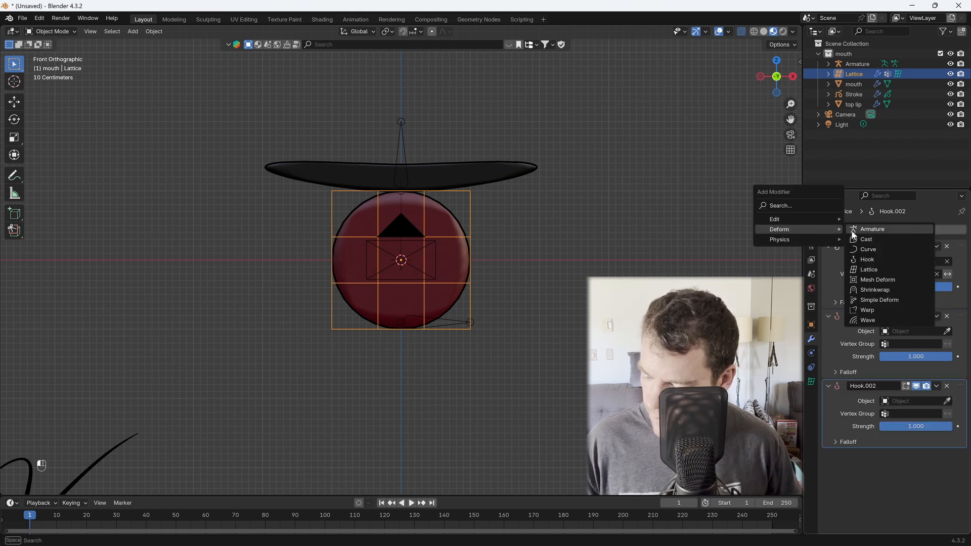
pyautogui.click(876, 258)
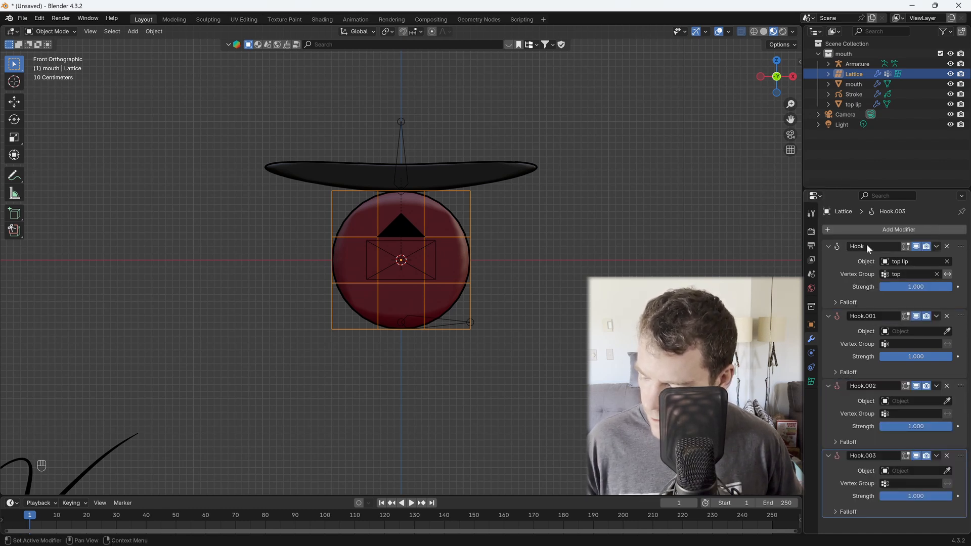
# Set the object of the lattice's second and third Hook modifiers to top lip.
pyautogui.click(900, 330)
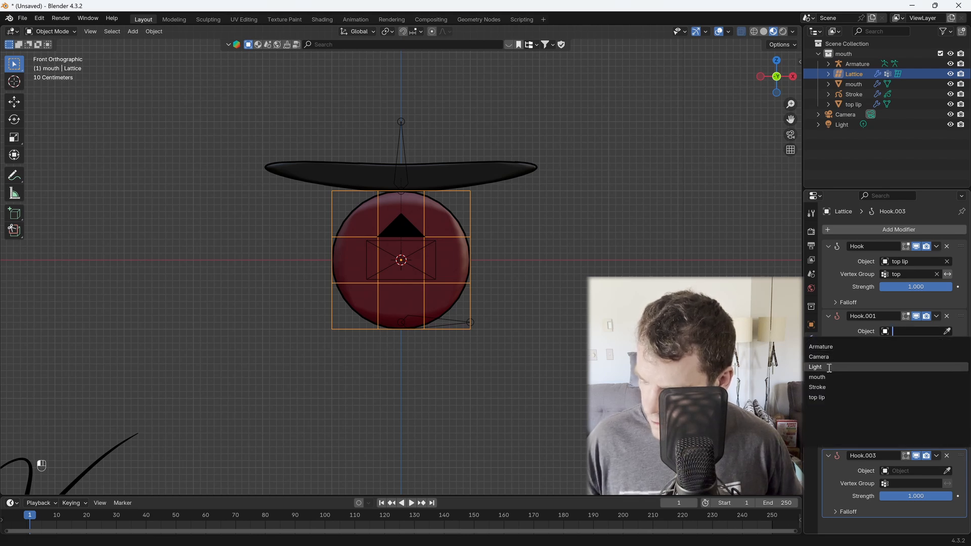
pyautogui.click(832, 397)
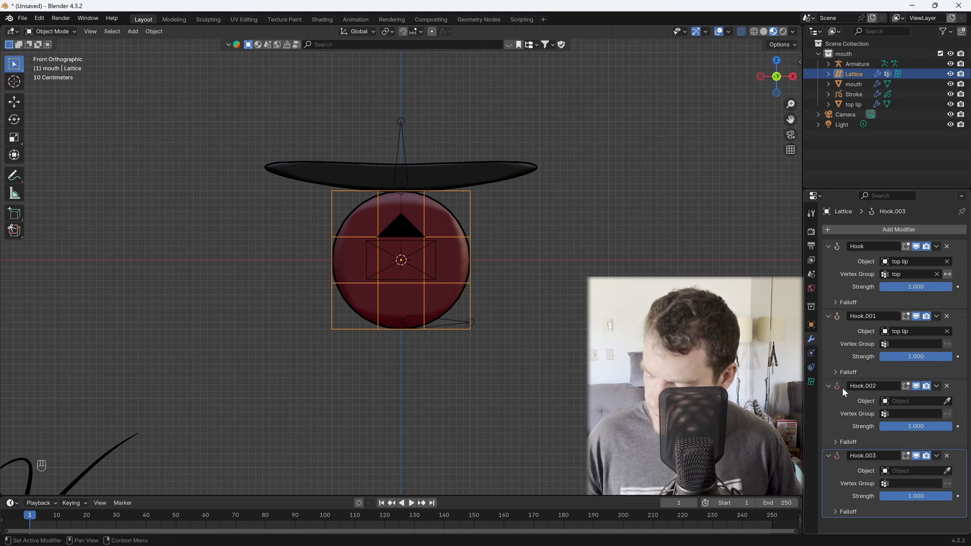
pyautogui.click(897, 403)
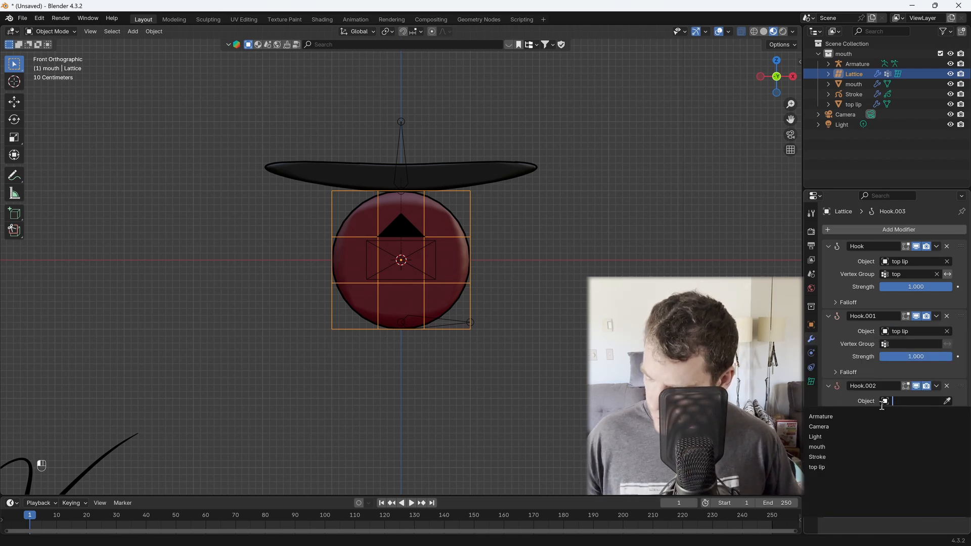
pyautogui.click(819, 467)
# Set the second Hook modifier's vertex group to side and the third one's to middle.
pyautogui.click(908, 344)
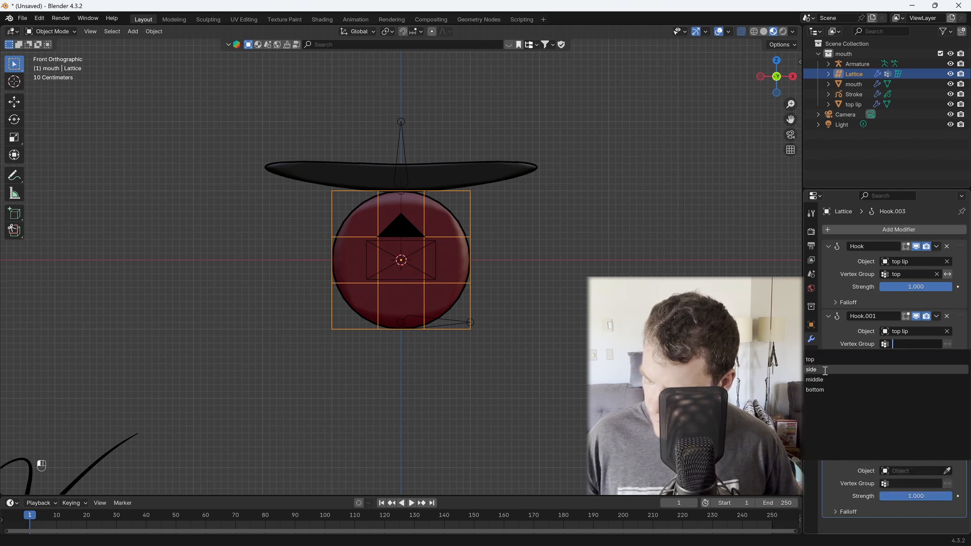
pyautogui.click(908, 367)
pyautogui.click(896, 412)
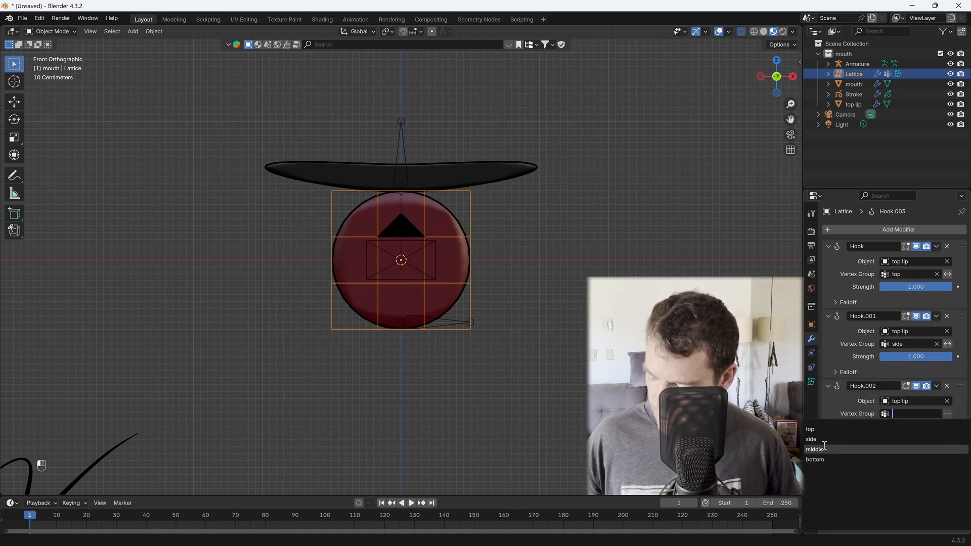
pyautogui.click(895, 444)
# Set the fourth Hook modifier's vertex group to bottom and its object to top lip.
pyautogui.click(901, 483)
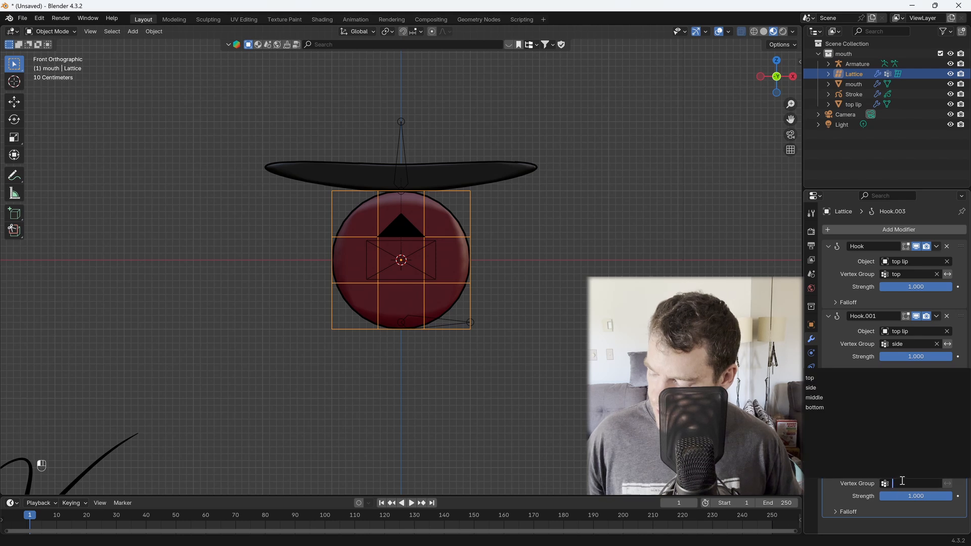
pyautogui.click(814, 408)
pyautogui.click(902, 470)
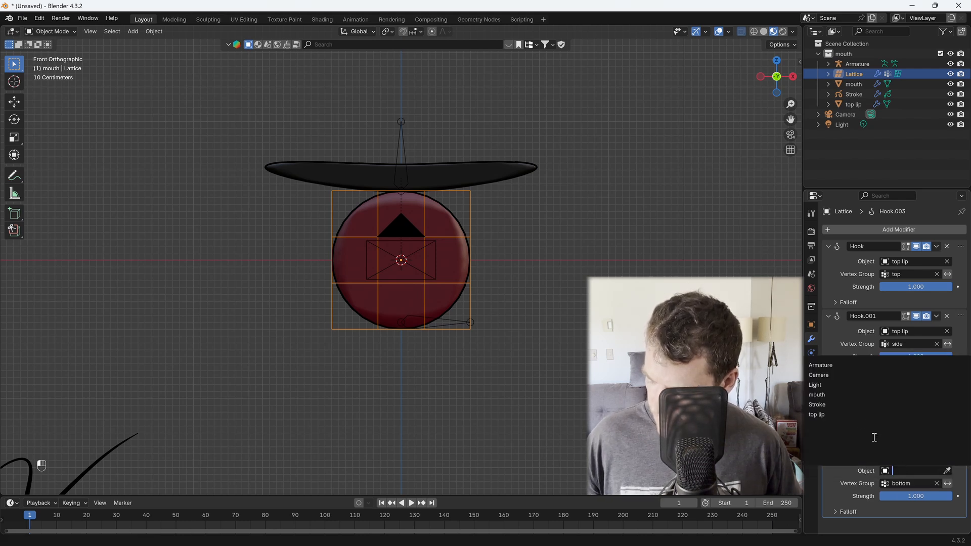
pyautogui.click(824, 412)
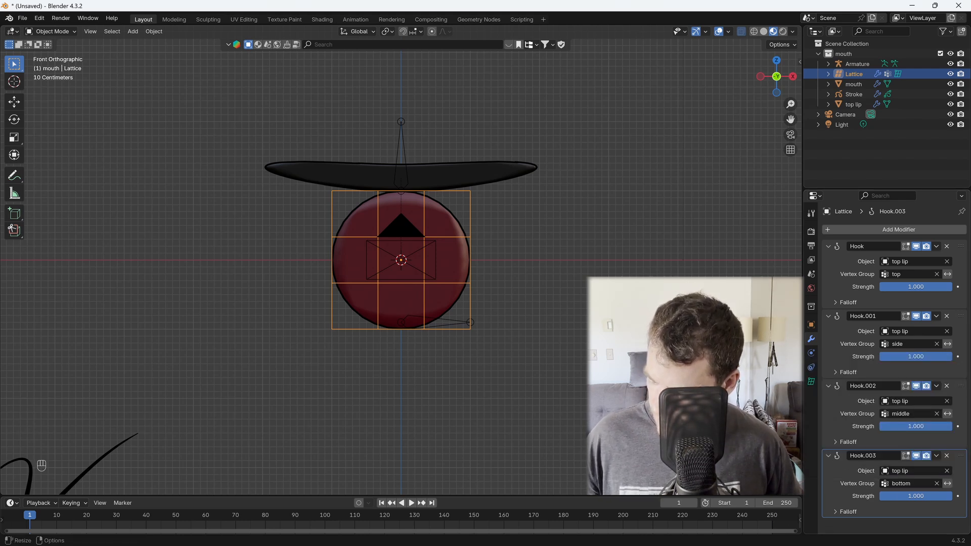
# Test all four hooks by moving the top lip and scaling it along Z, restoring its original shape.
pyautogui.click(481, 170)
pyautogui.press('g')
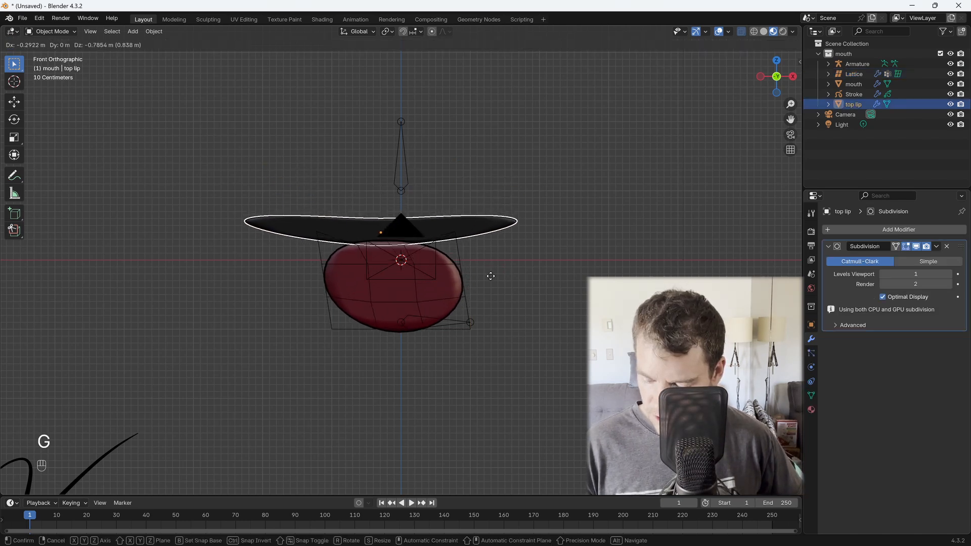
pyautogui.rightClick(509, 342)
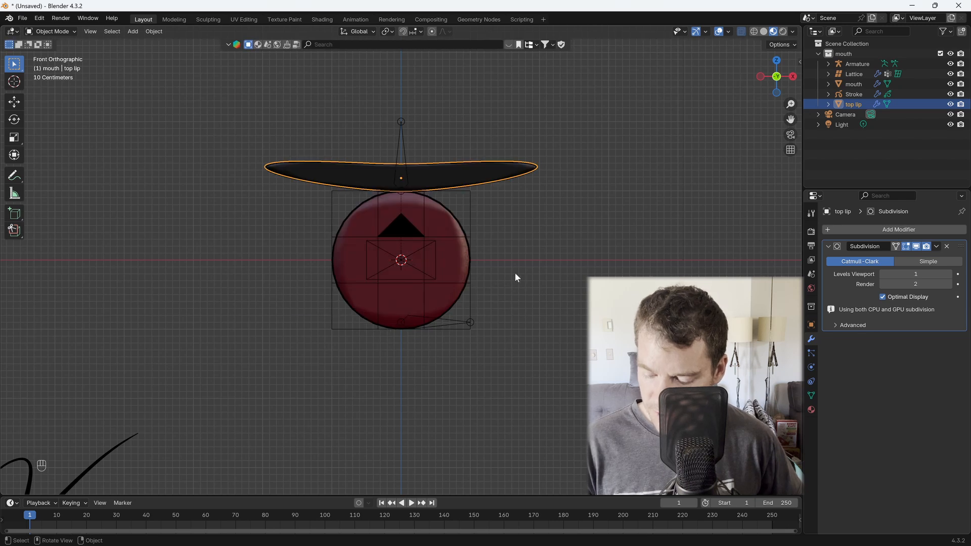
pyautogui.press('s')
pyautogui.press('z')
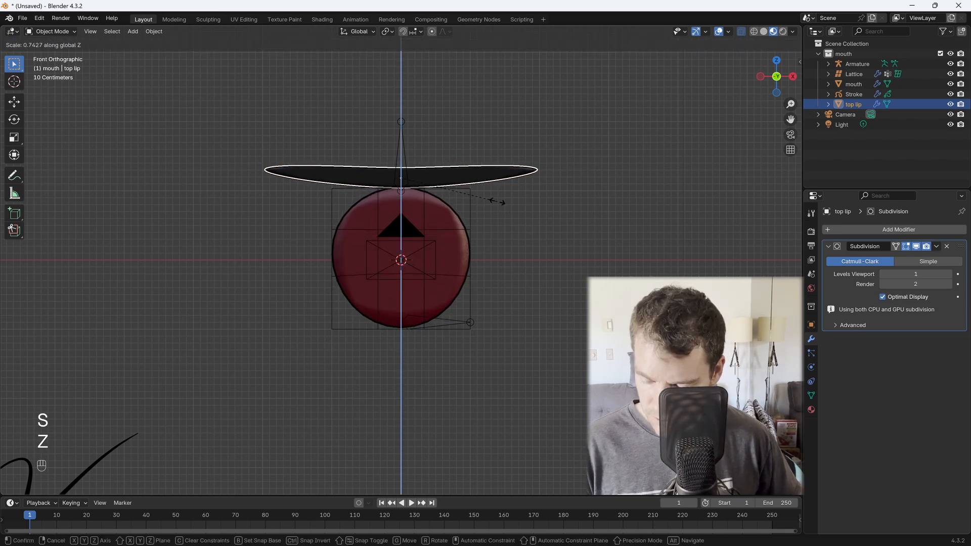
pyautogui.click(497, 229)
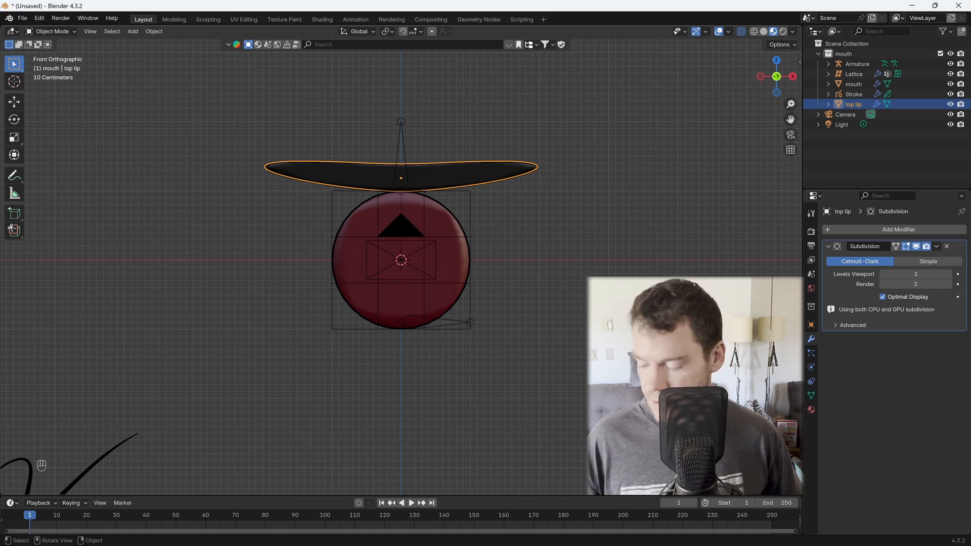
pyautogui.click(474, 215)
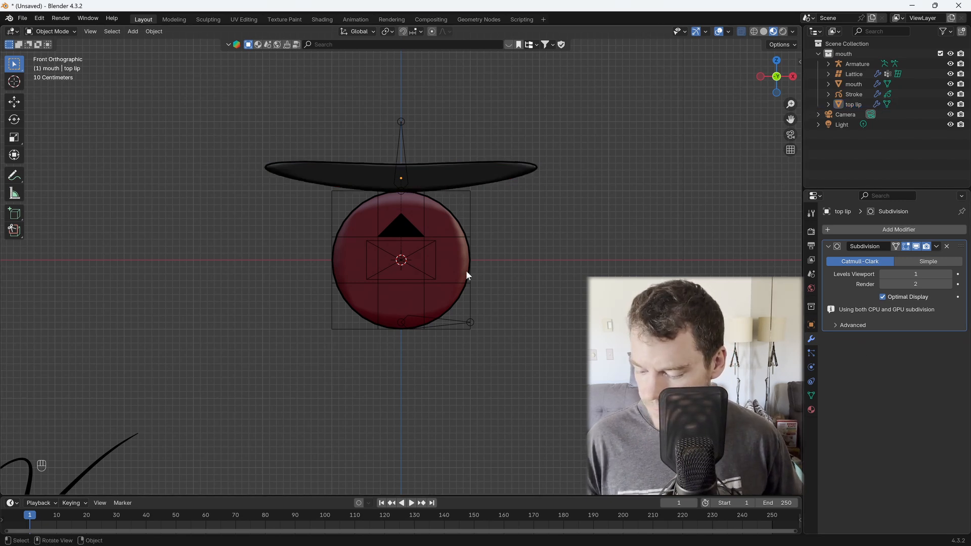
pyautogui.click(469, 217)
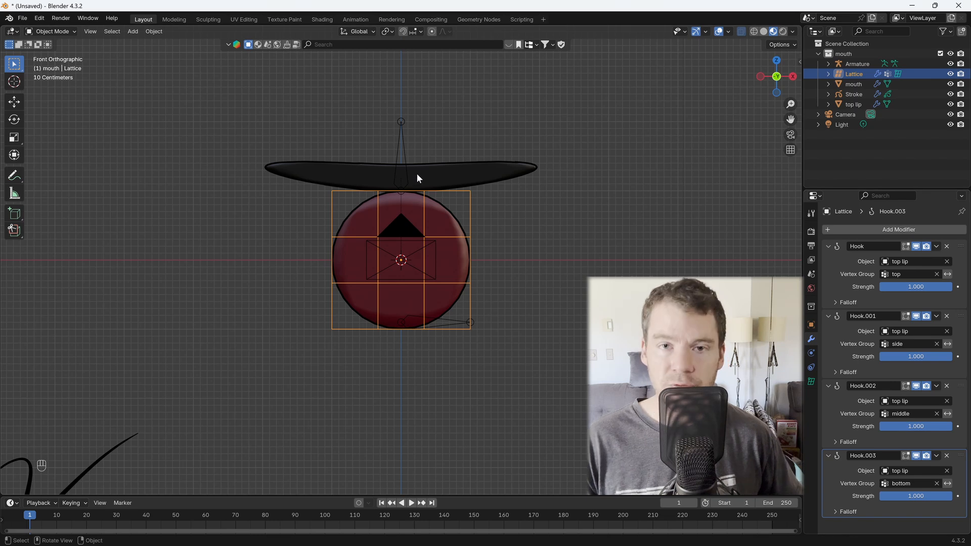
pyautogui.click(401, 145)
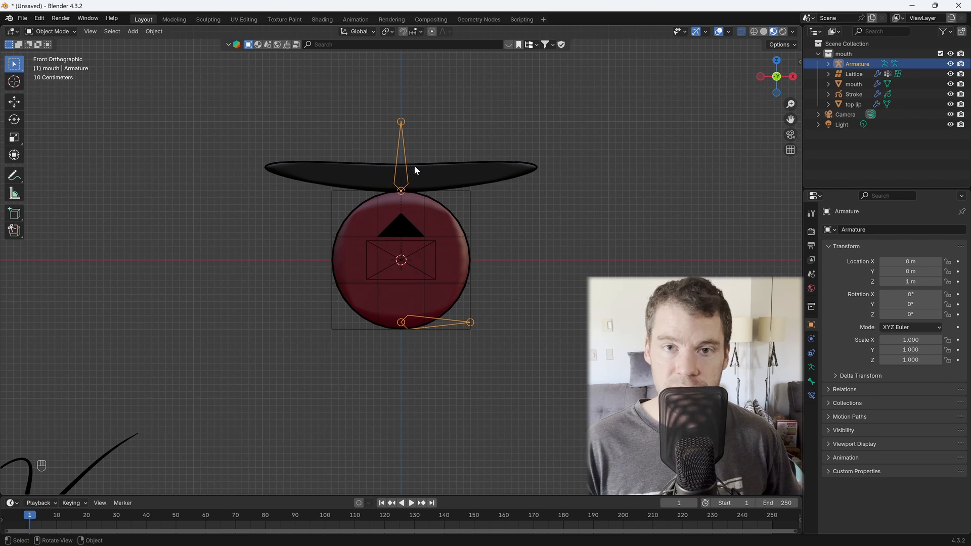
# Select the lattice and the mouth circle, adding the armature last as the active object.
pyautogui.click(468, 221)
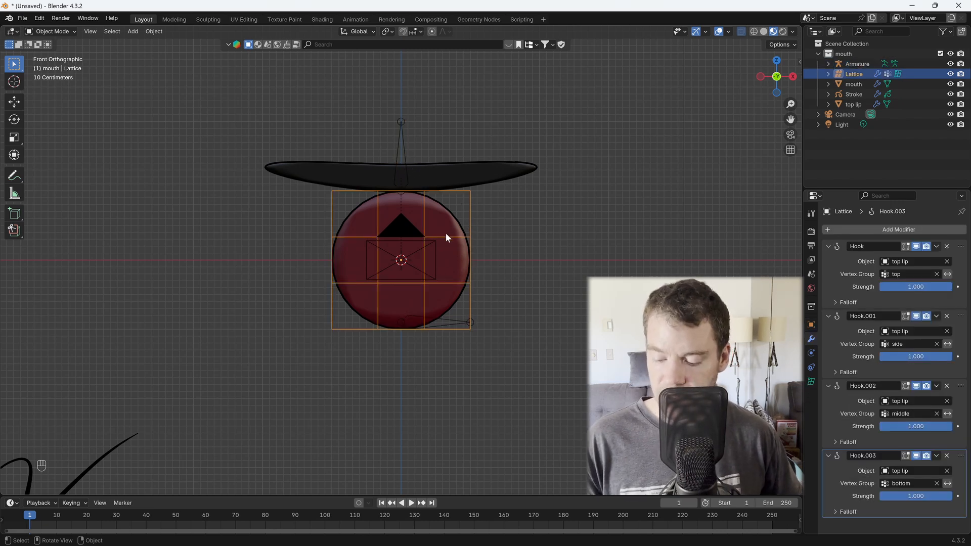
pyautogui.keyDown('shift'); pyautogui.click(443, 220); pyautogui.keyUp('shift')
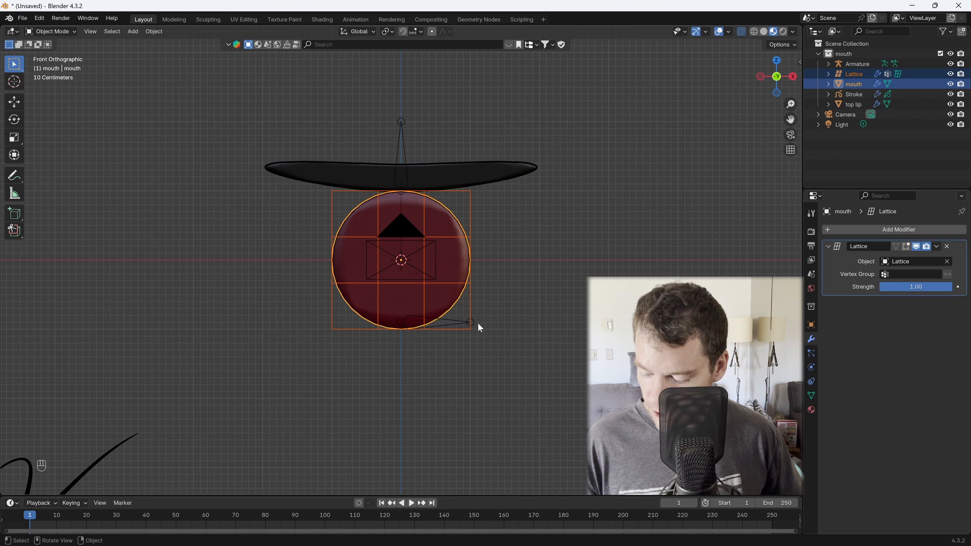
pyautogui.keyDown('shift'); pyautogui.click(473, 321); pyautogui.keyUp('shift')
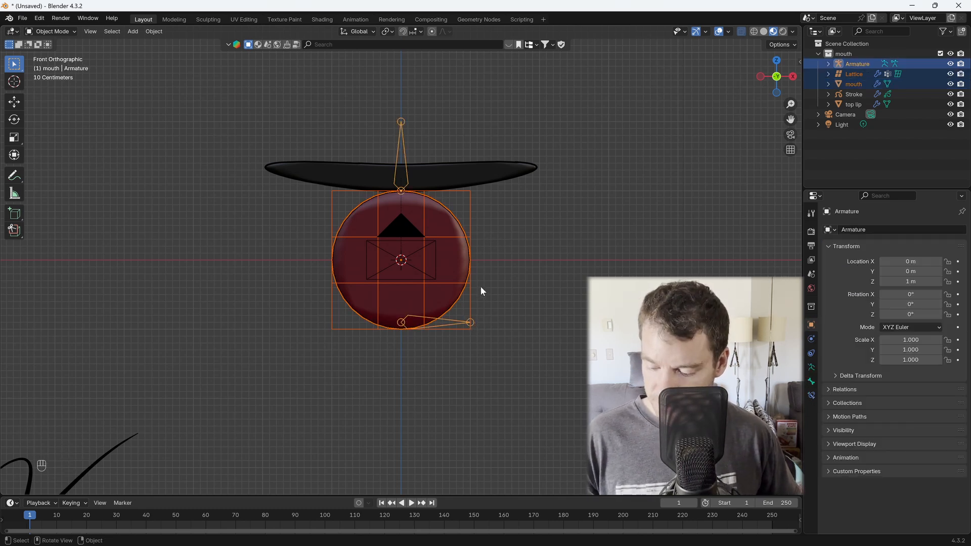
# Try to parent the selected lattice and mouth circle to the armature with the Bone option.
pyautogui.rightClick(479, 289)
pyautogui.press('Escape')
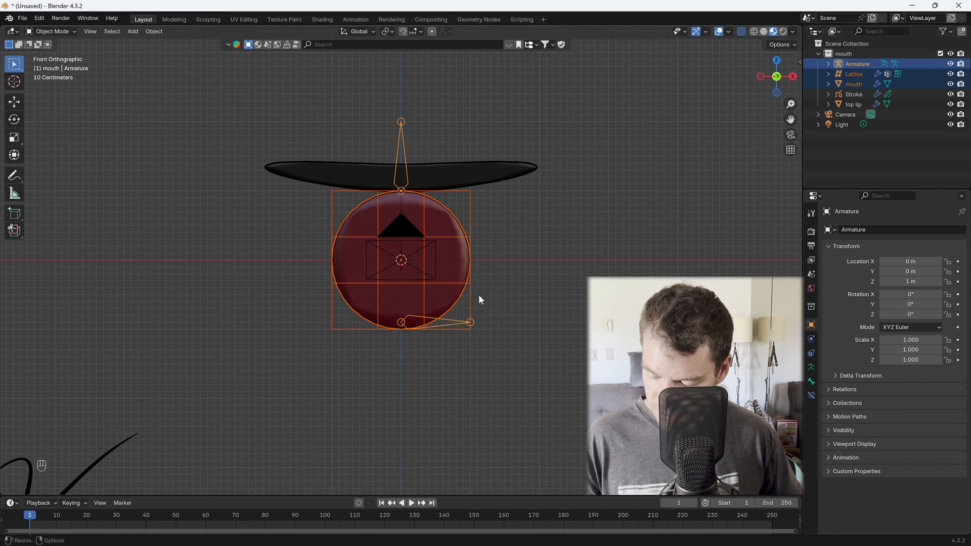
pyautogui.rightClick(476, 293)
pyautogui.moveTo(422, 399)
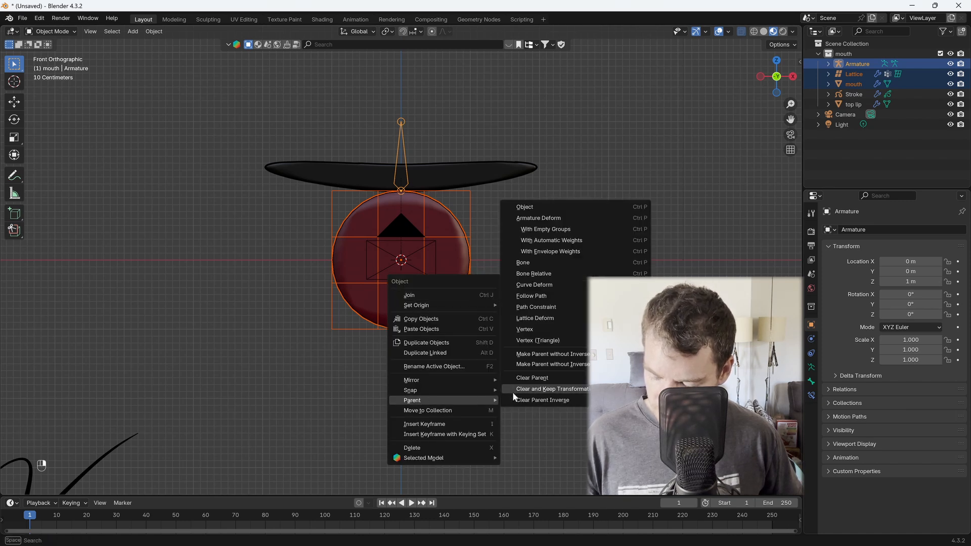
pyautogui.click(536, 259)
# Check the lower mouth bone is active in Pose Mode, and parent the lattice and mouth circle to it with the Bone option.
pyautogui.hotkey('ctrl', 'Tab')
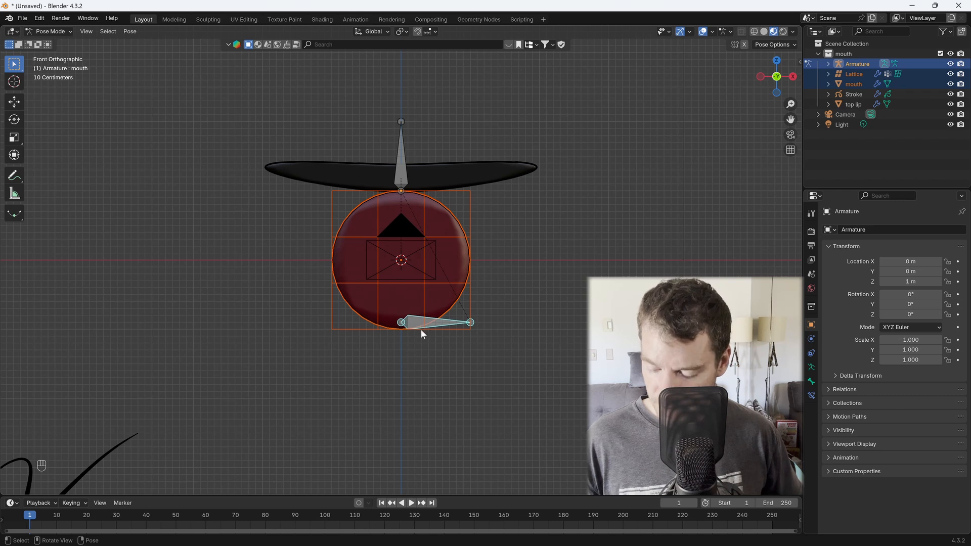
pyautogui.hotkey('ctrl', 'Tab')
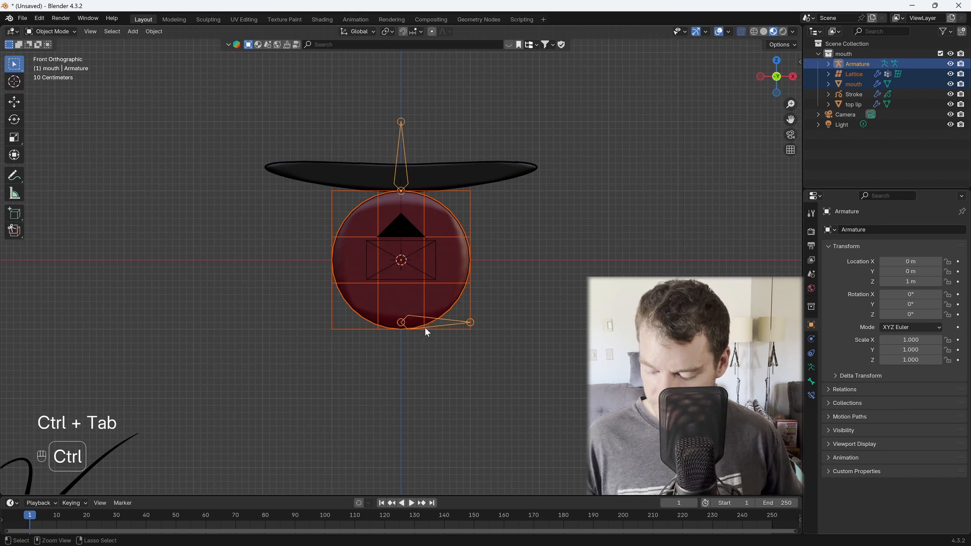
pyautogui.rightClick(497, 312)
pyautogui.moveTo(450, 409)
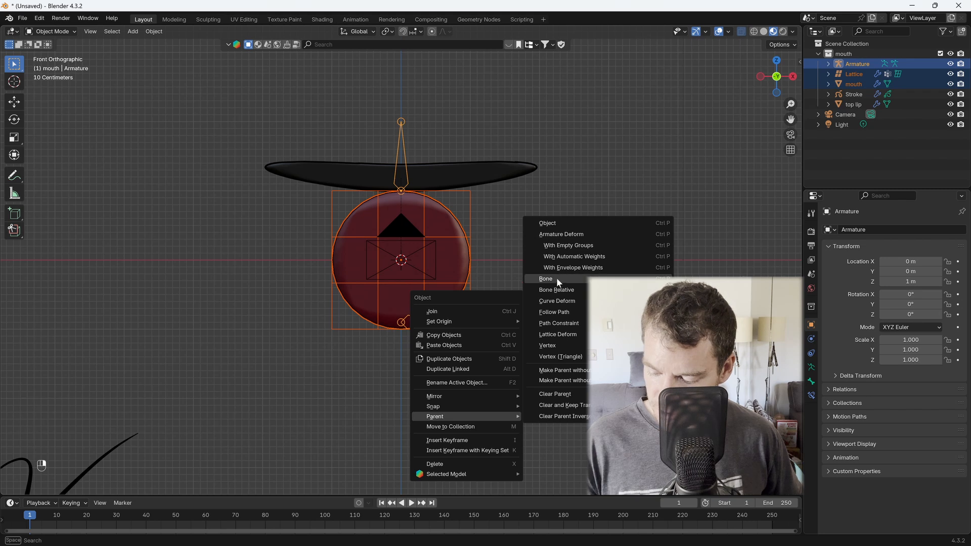
pyautogui.click(556, 278)
pyautogui.keyDown('ctrl'); pyautogui.click(449, 321); pyautogui.keyUp('ctrl')
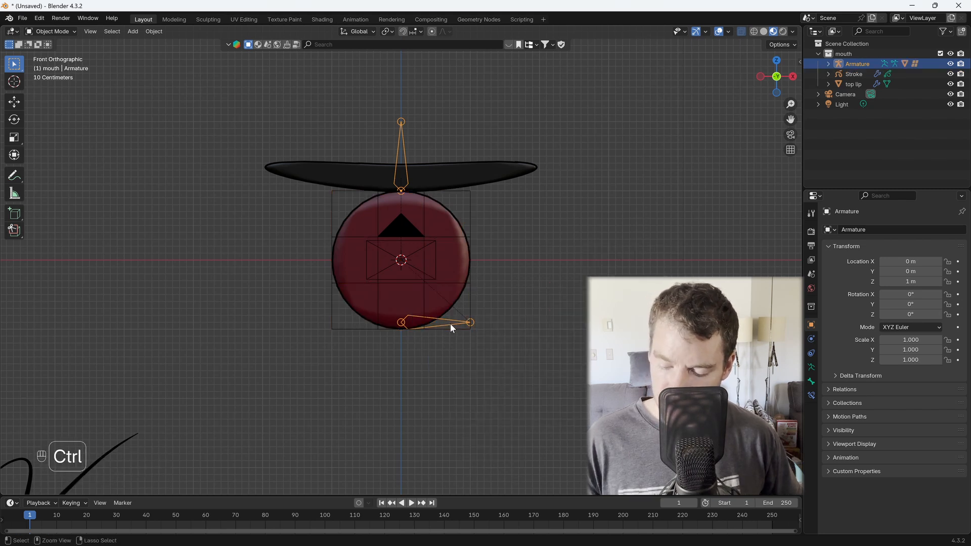
# Test the lower mouth bone by moving it in Pose Mode, returning it to its rest position.
pyautogui.hotkey('ctrl', 'Tab')
pyautogui.press('g')
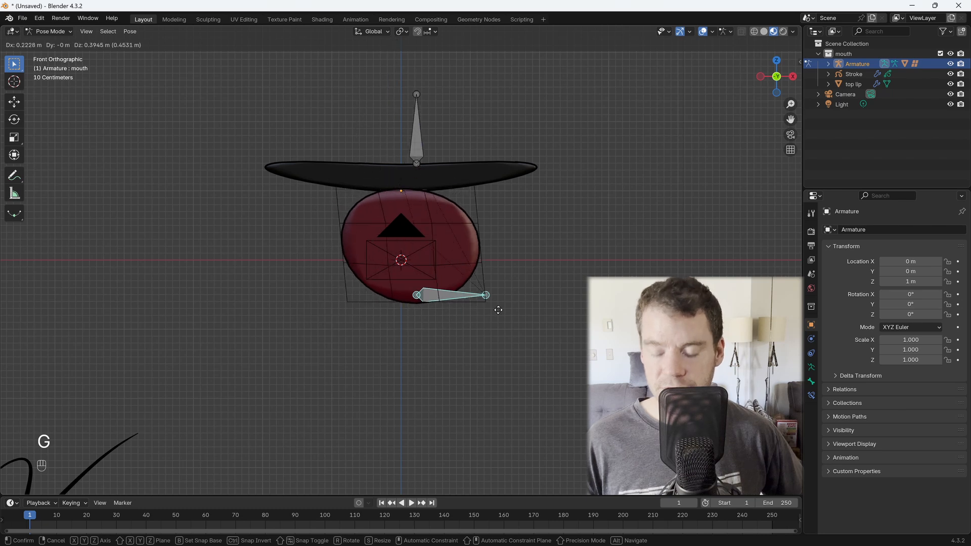
pyautogui.click(466, 330)
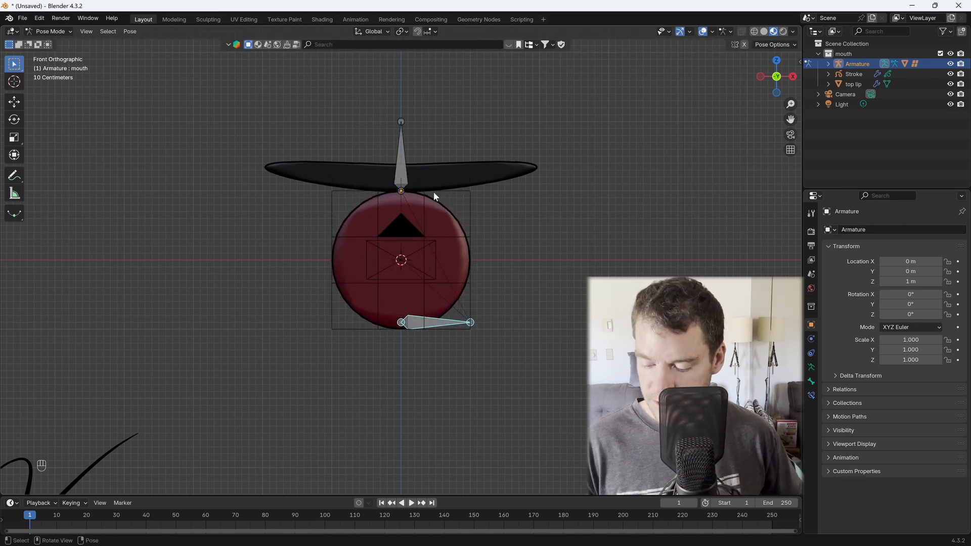
# Make the top lip bone active in Pose Mode, and parent the top lip mesh to it with the Bone option.
pyautogui.click(408, 157)
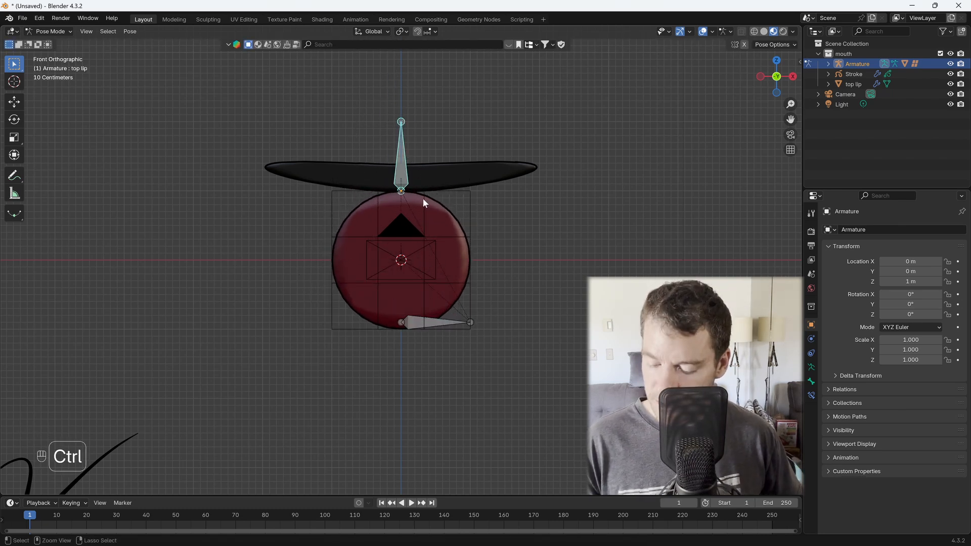
pyautogui.hotkey('ctrl', 'Tab')
pyautogui.click(470, 167)
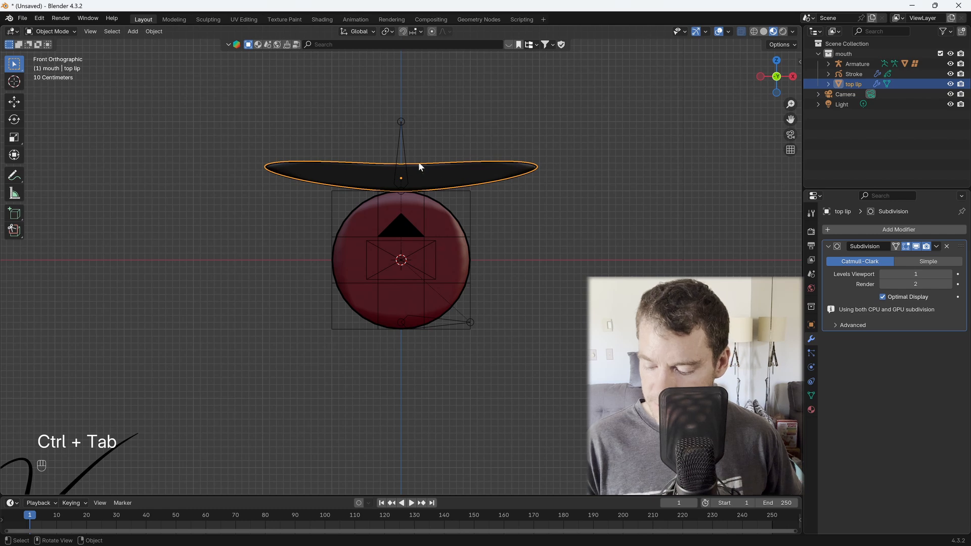
pyautogui.keyDown('shift'); pyautogui.click(402, 144); pyautogui.keyUp('shift')
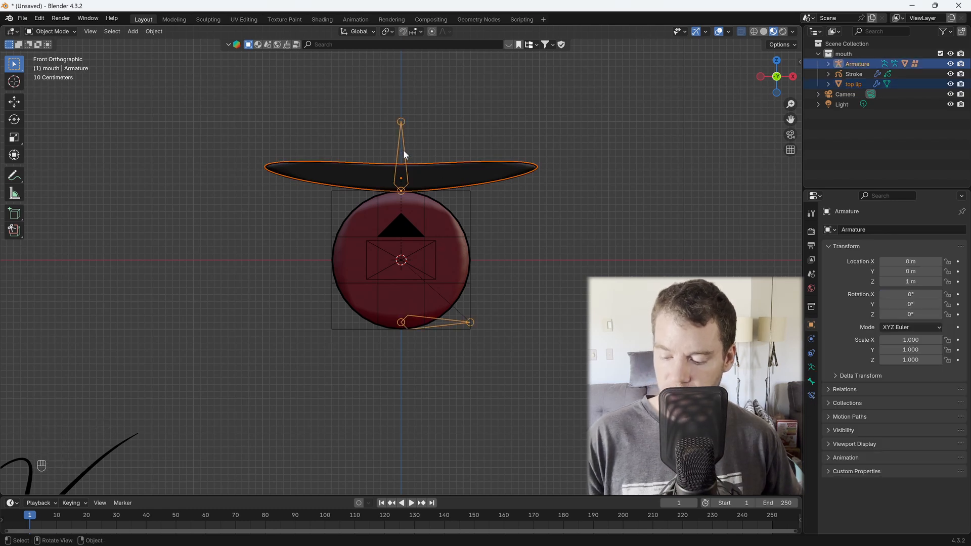
pyautogui.rightClick(423, 160)
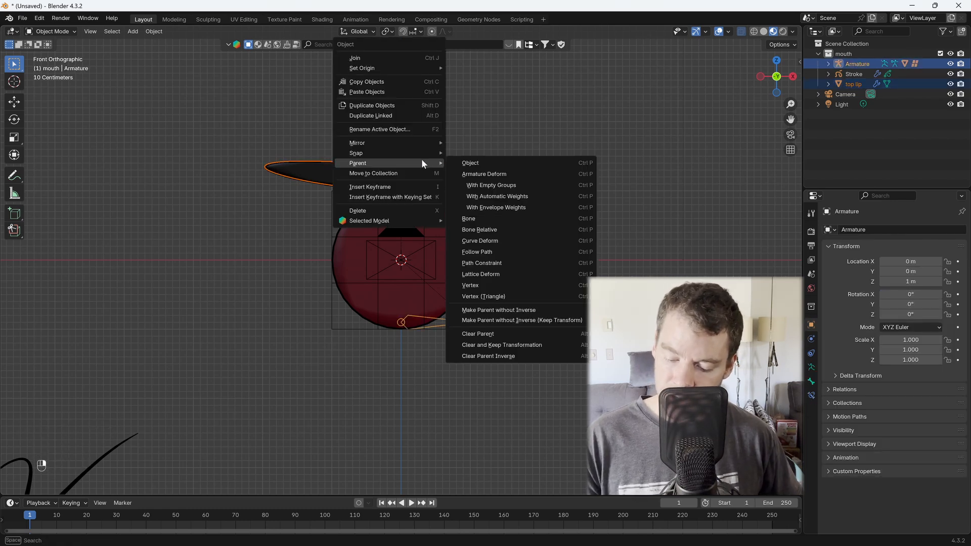
pyautogui.moveTo(421, 159)
pyautogui.click(479, 220)
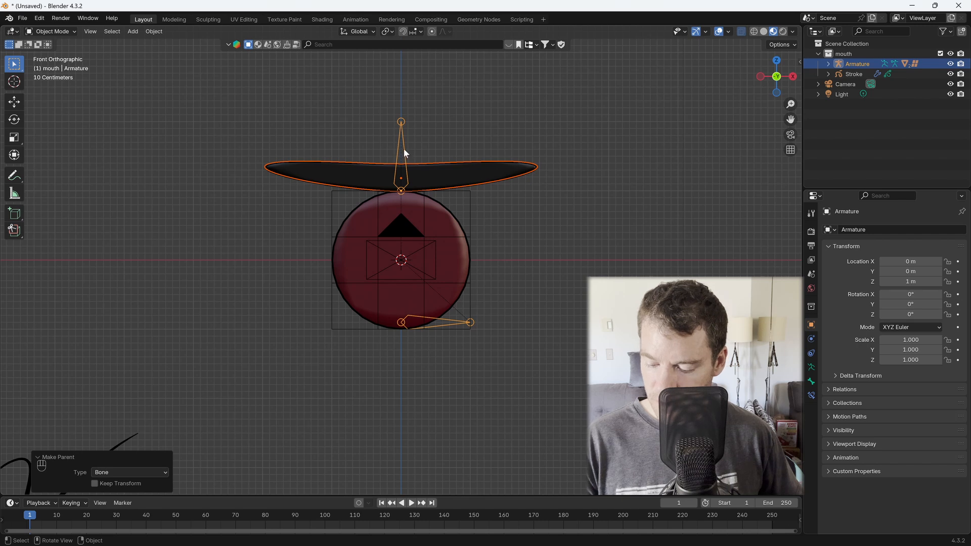
# Test the top lip bone by moving it down over the mouth in Pose Mode, returning it to its rest position.
pyautogui.hotkey('ctrl', 'Tab')
pyautogui.press('g')
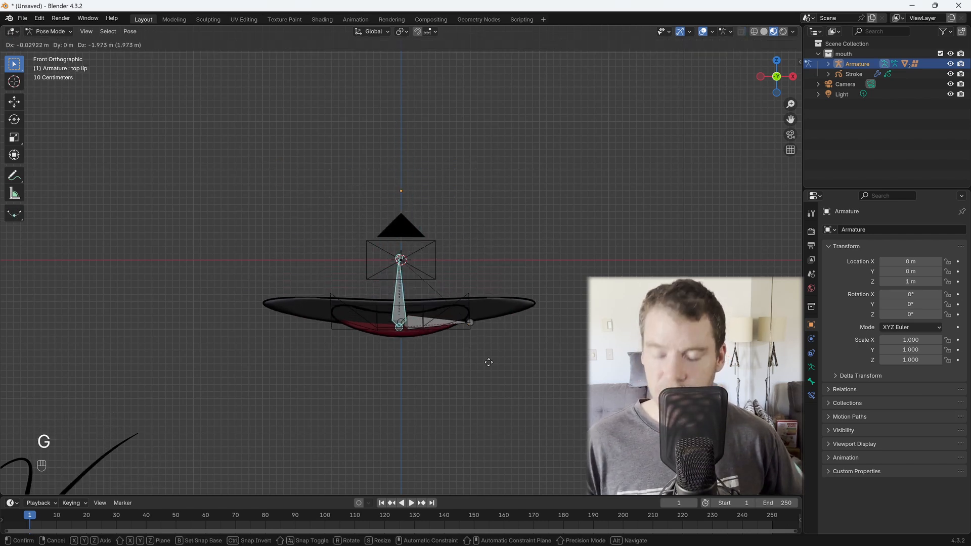
pyautogui.click(497, 321)
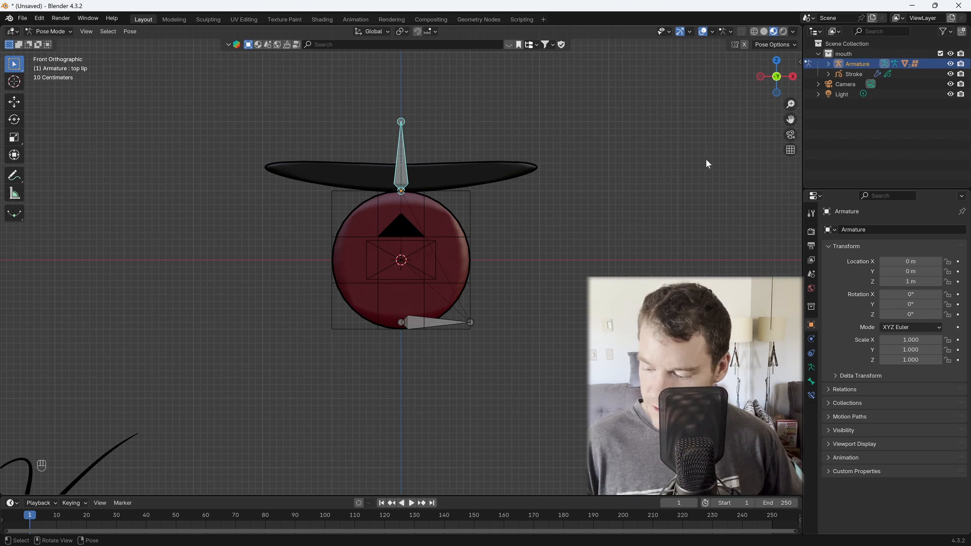
# Return to Object Mode, select the camera, and look at the mouth through it as the active camera.
pyautogui.click(851, 83)
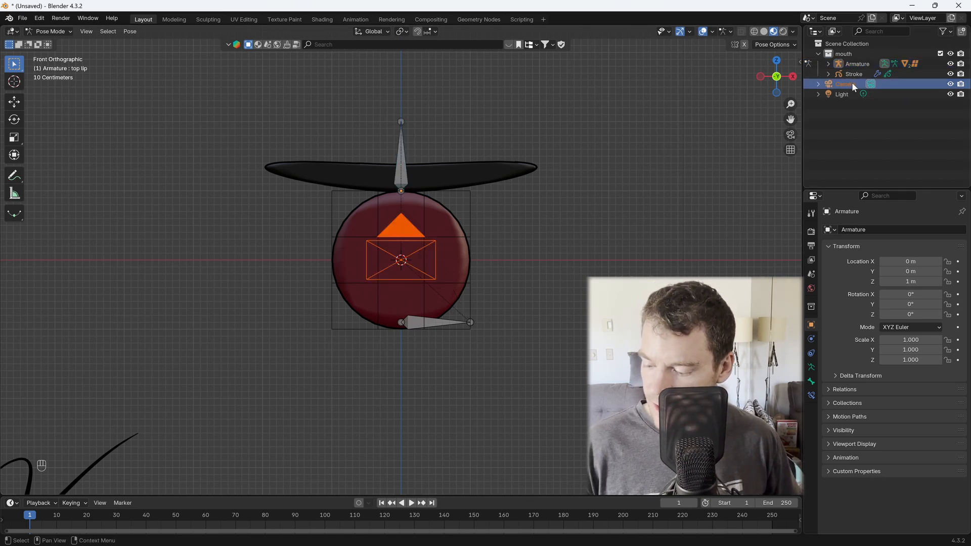
pyautogui.hotkey('ctrl', 'Tab')
pyautogui.click(846, 83)
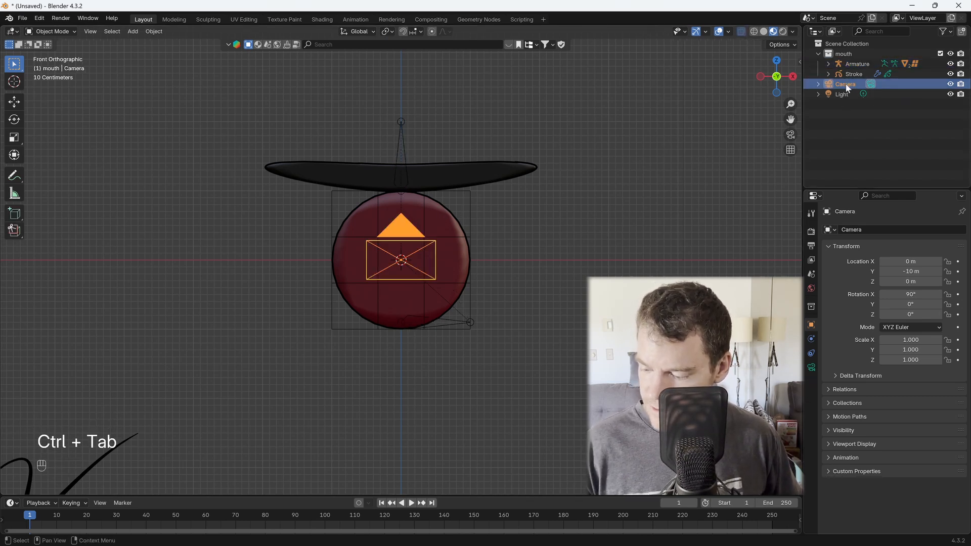
pyautogui.press('ctrl+KP_0')
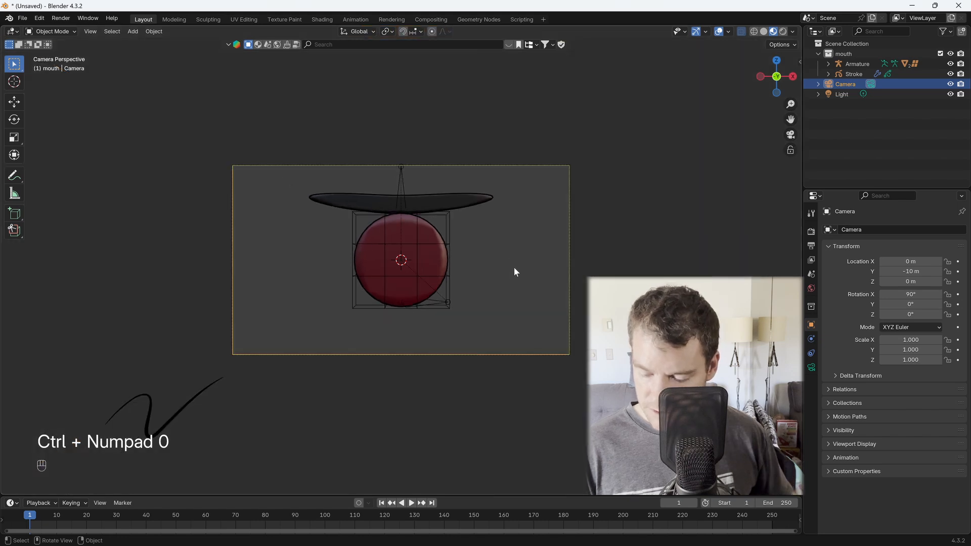
# Put the armature in Pose Mode with the top lip bone selected, and hide the viewport overlays.
pyautogui.click(402, 164)
pyautogui.hotkey('ctrl', 'Tab')
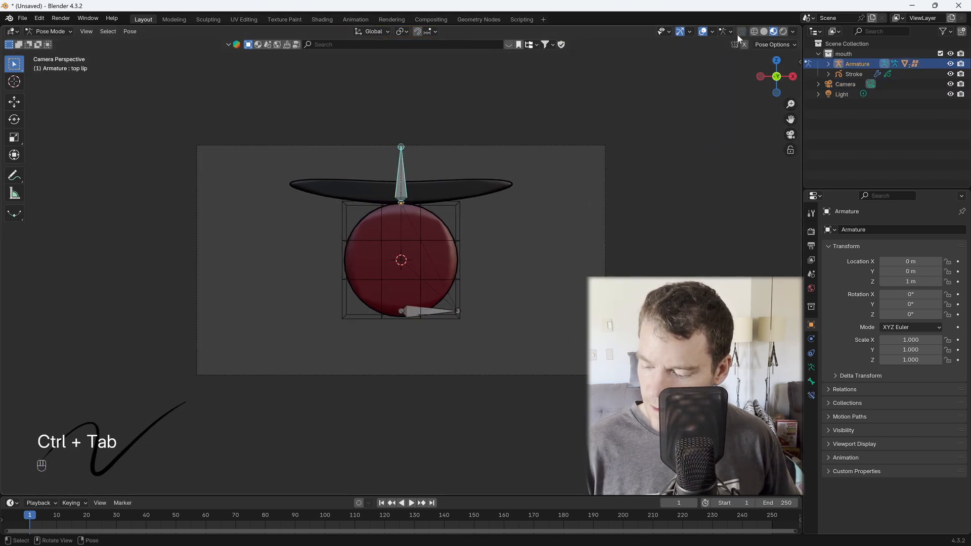
pyautogui.click(703, 33)
# Test the mouth's deformation by repeatedly moving the top lip bone up and down in camera view, cancelling each move.
pyautogui.press('g')
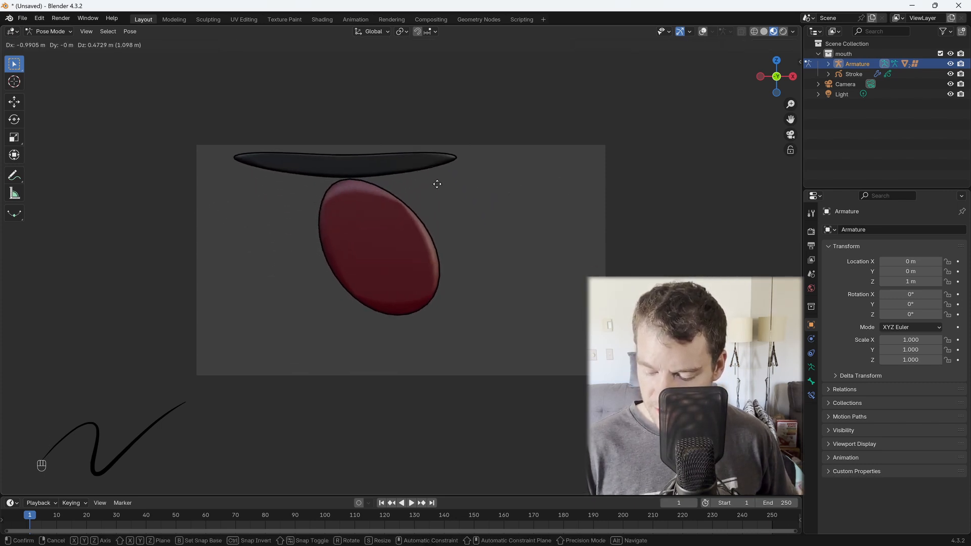
pyautogui.rightClick(493, 243)
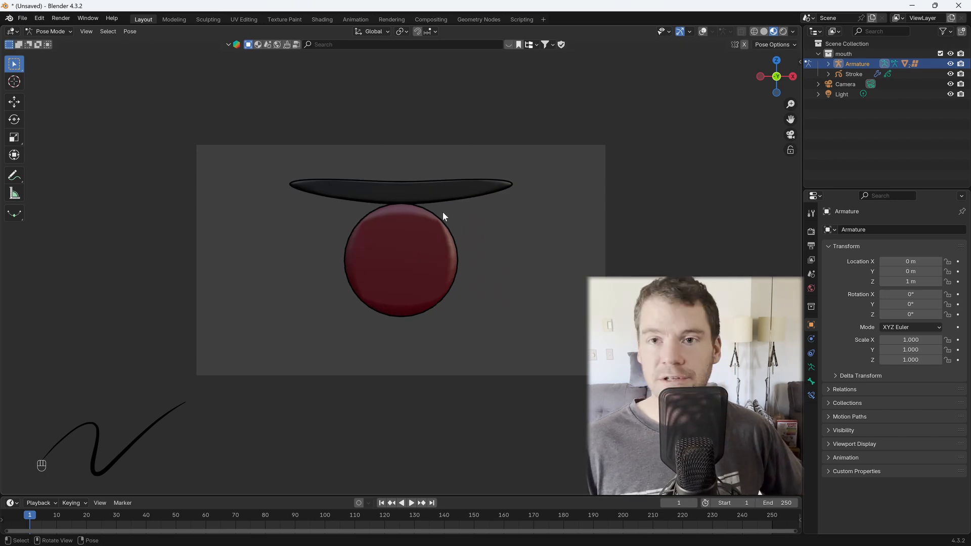
pyautogui.press('g')
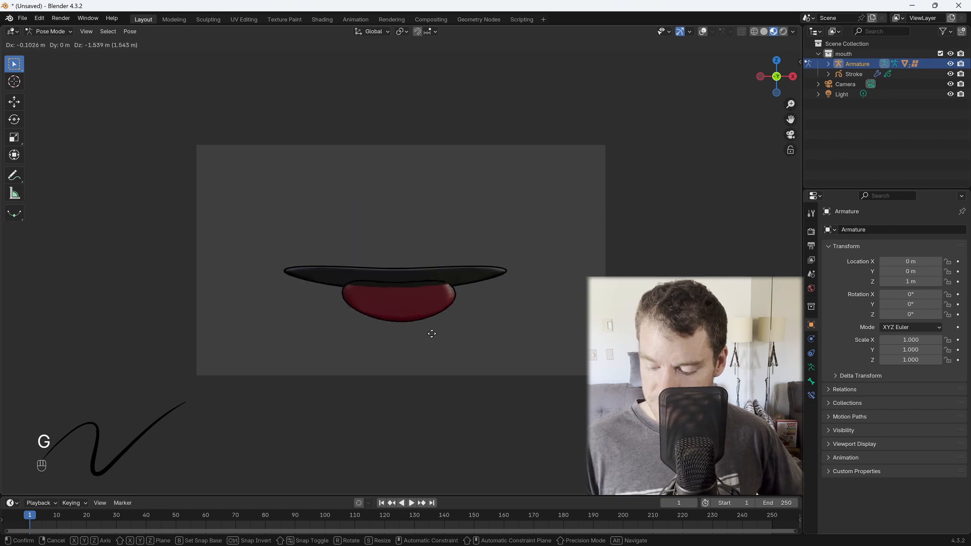
pyautogui.rightClick(419, 319)
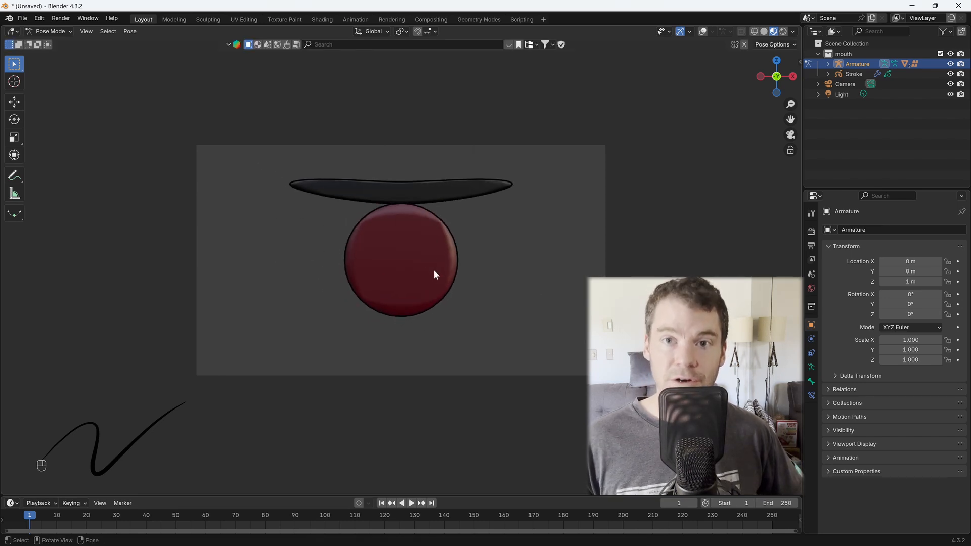
pyautogui.press('g')
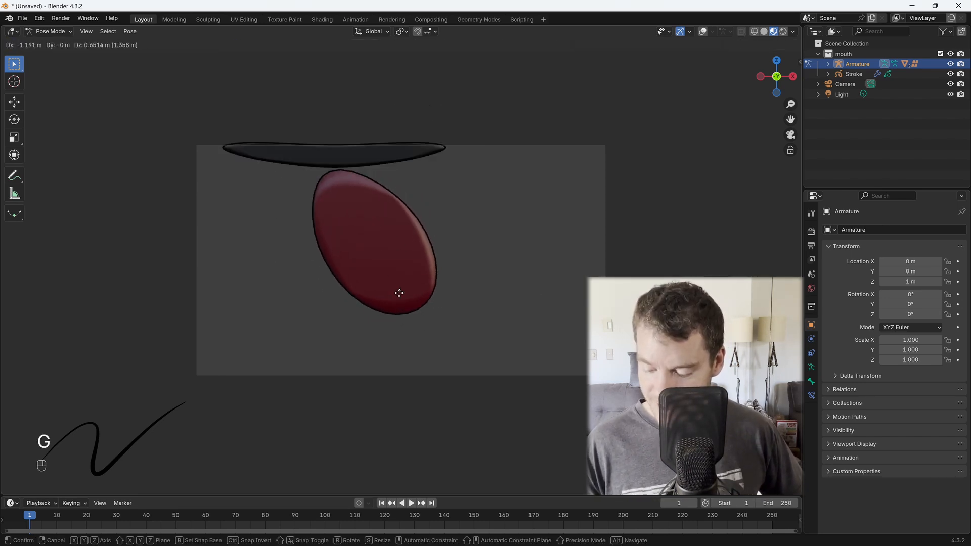
pyautogui.rightClick(437, 338)
pyautogui.press('g')
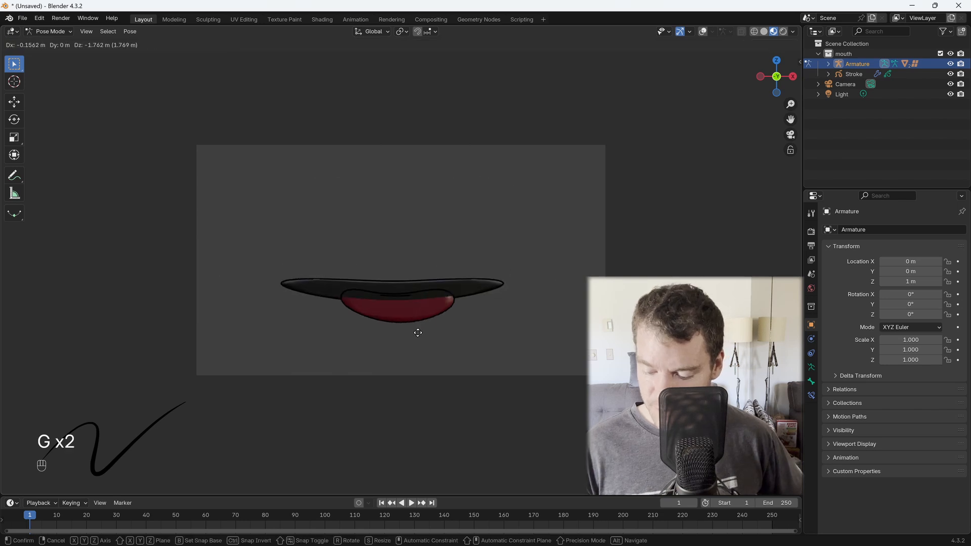
pyautogui.rightClick(405, 309)
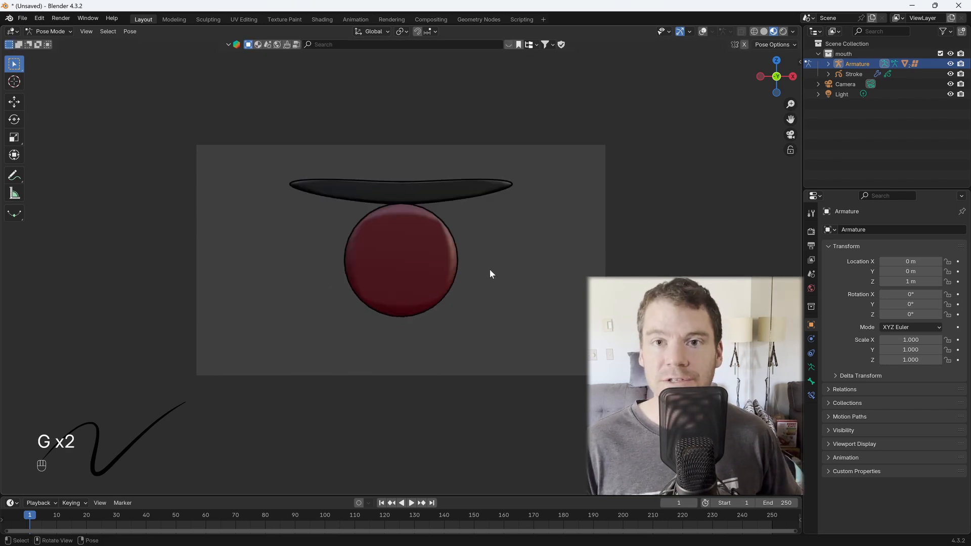
# Rotate the top lip bone by -16.2° in the camera view to tilt the lip.
pyautogui.press('r')
pyautogui.click(475, 304)
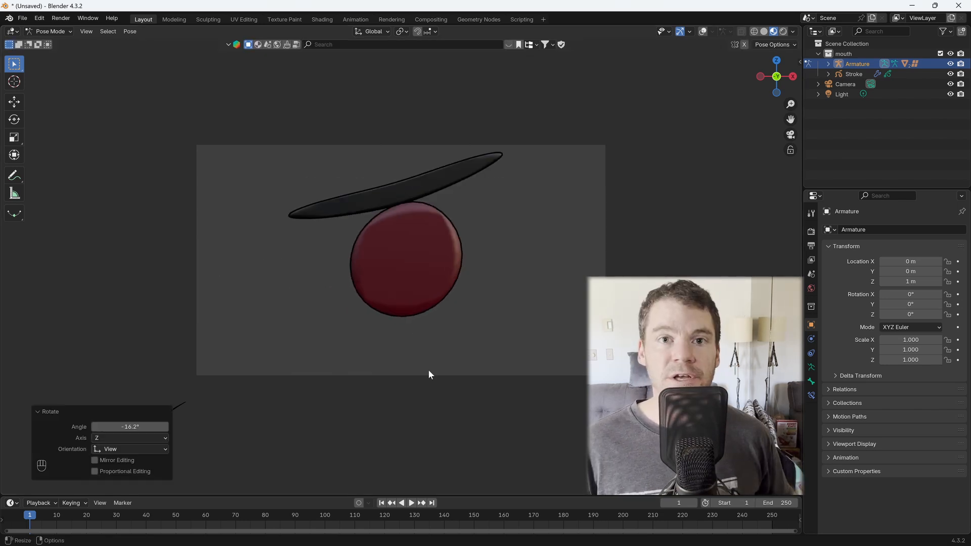